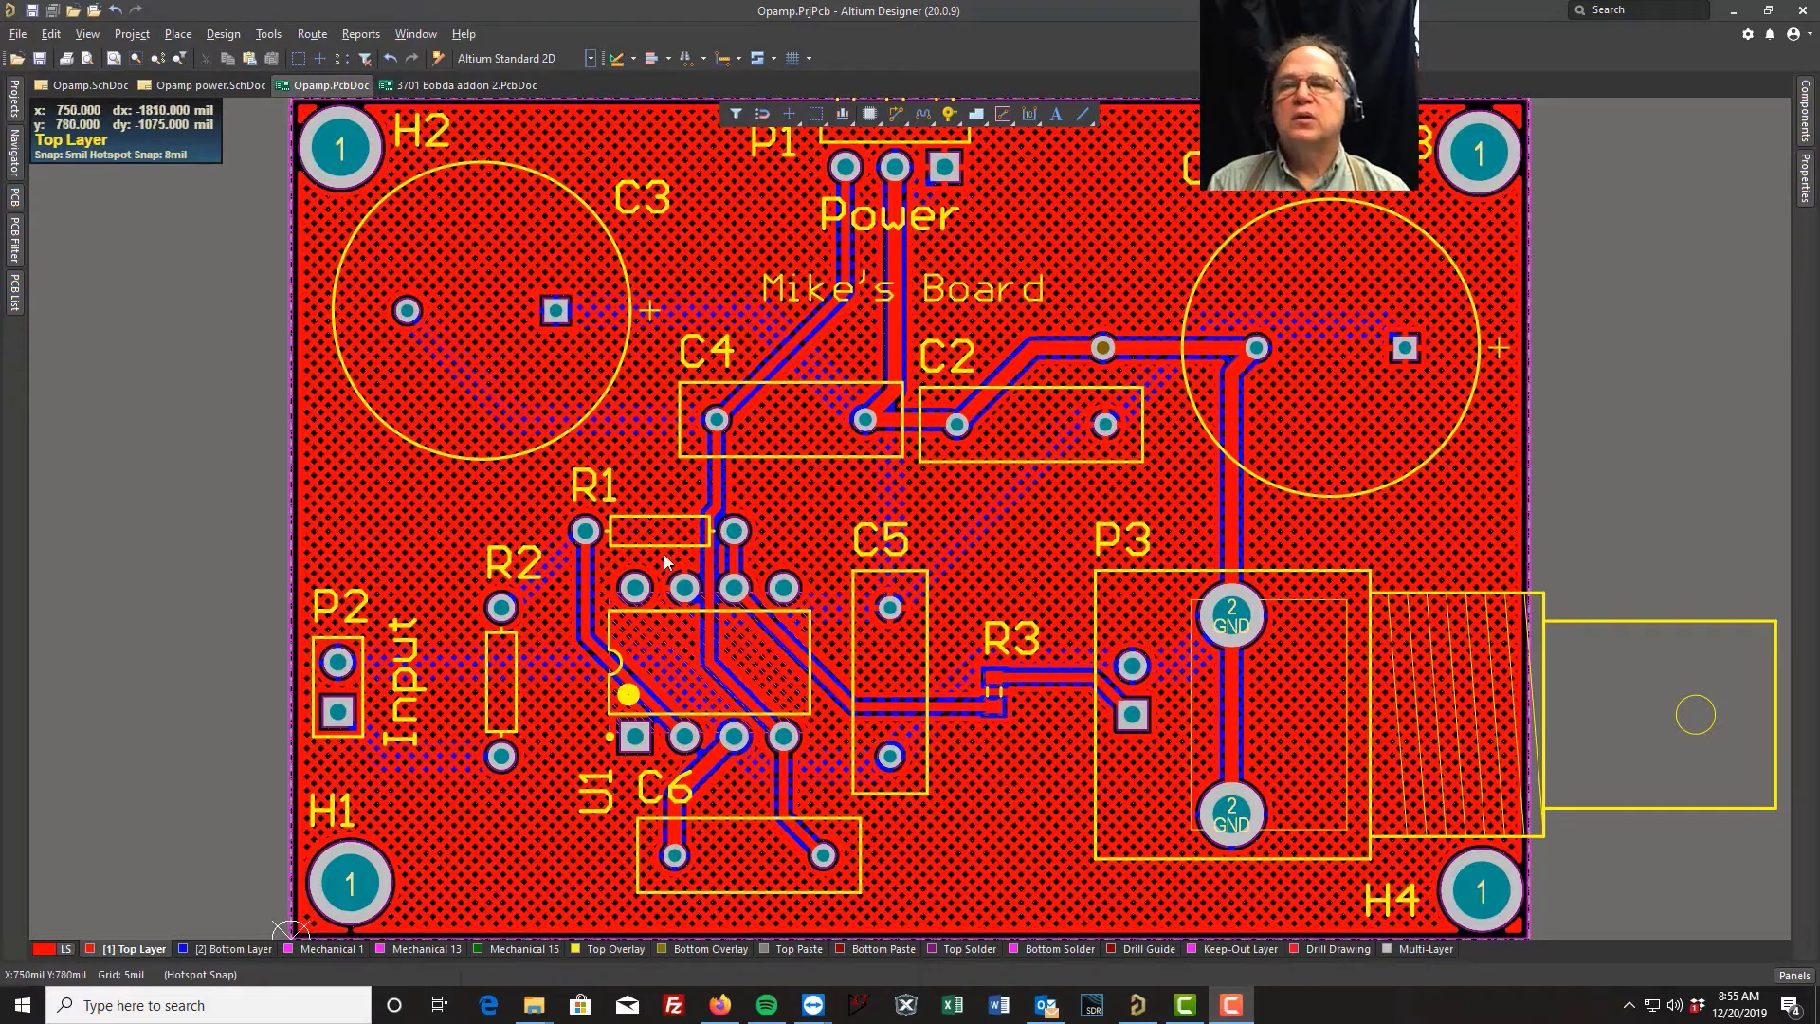
Step: Look over the 3701 Bobda addon 2 board and add a new PCB document to the Opamp project
click(446, 86)
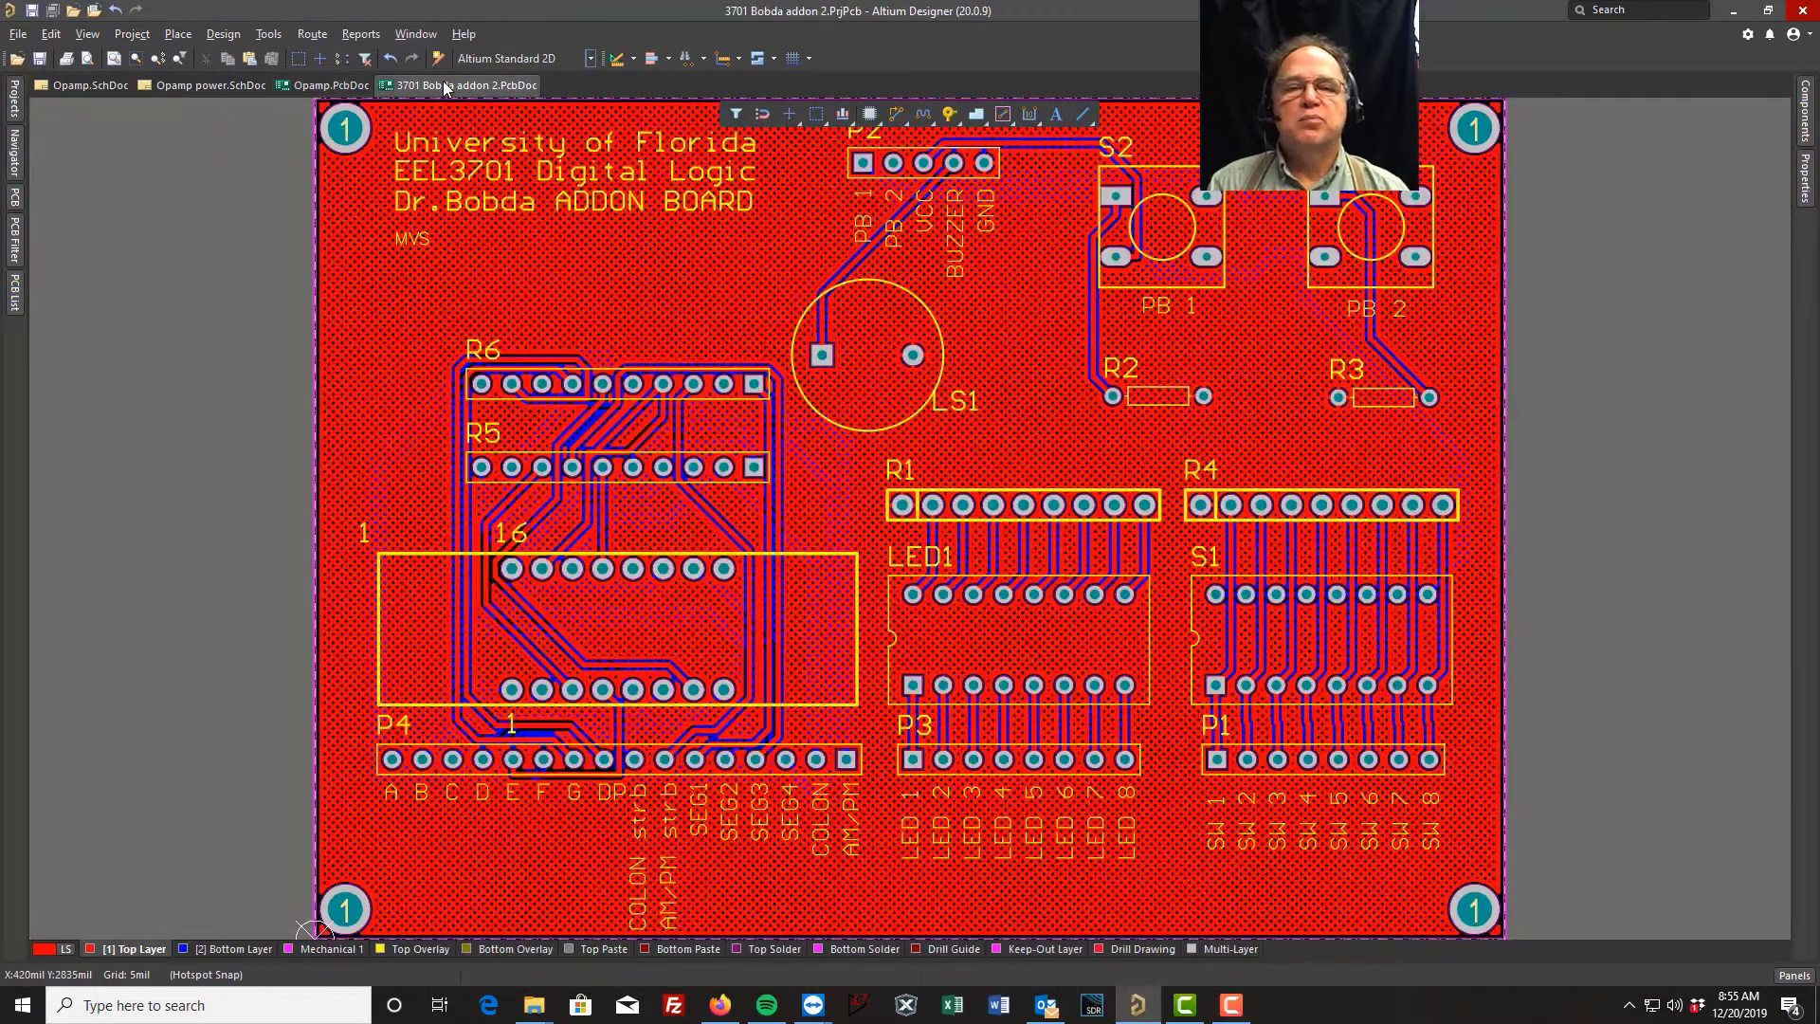
click(330, 86)
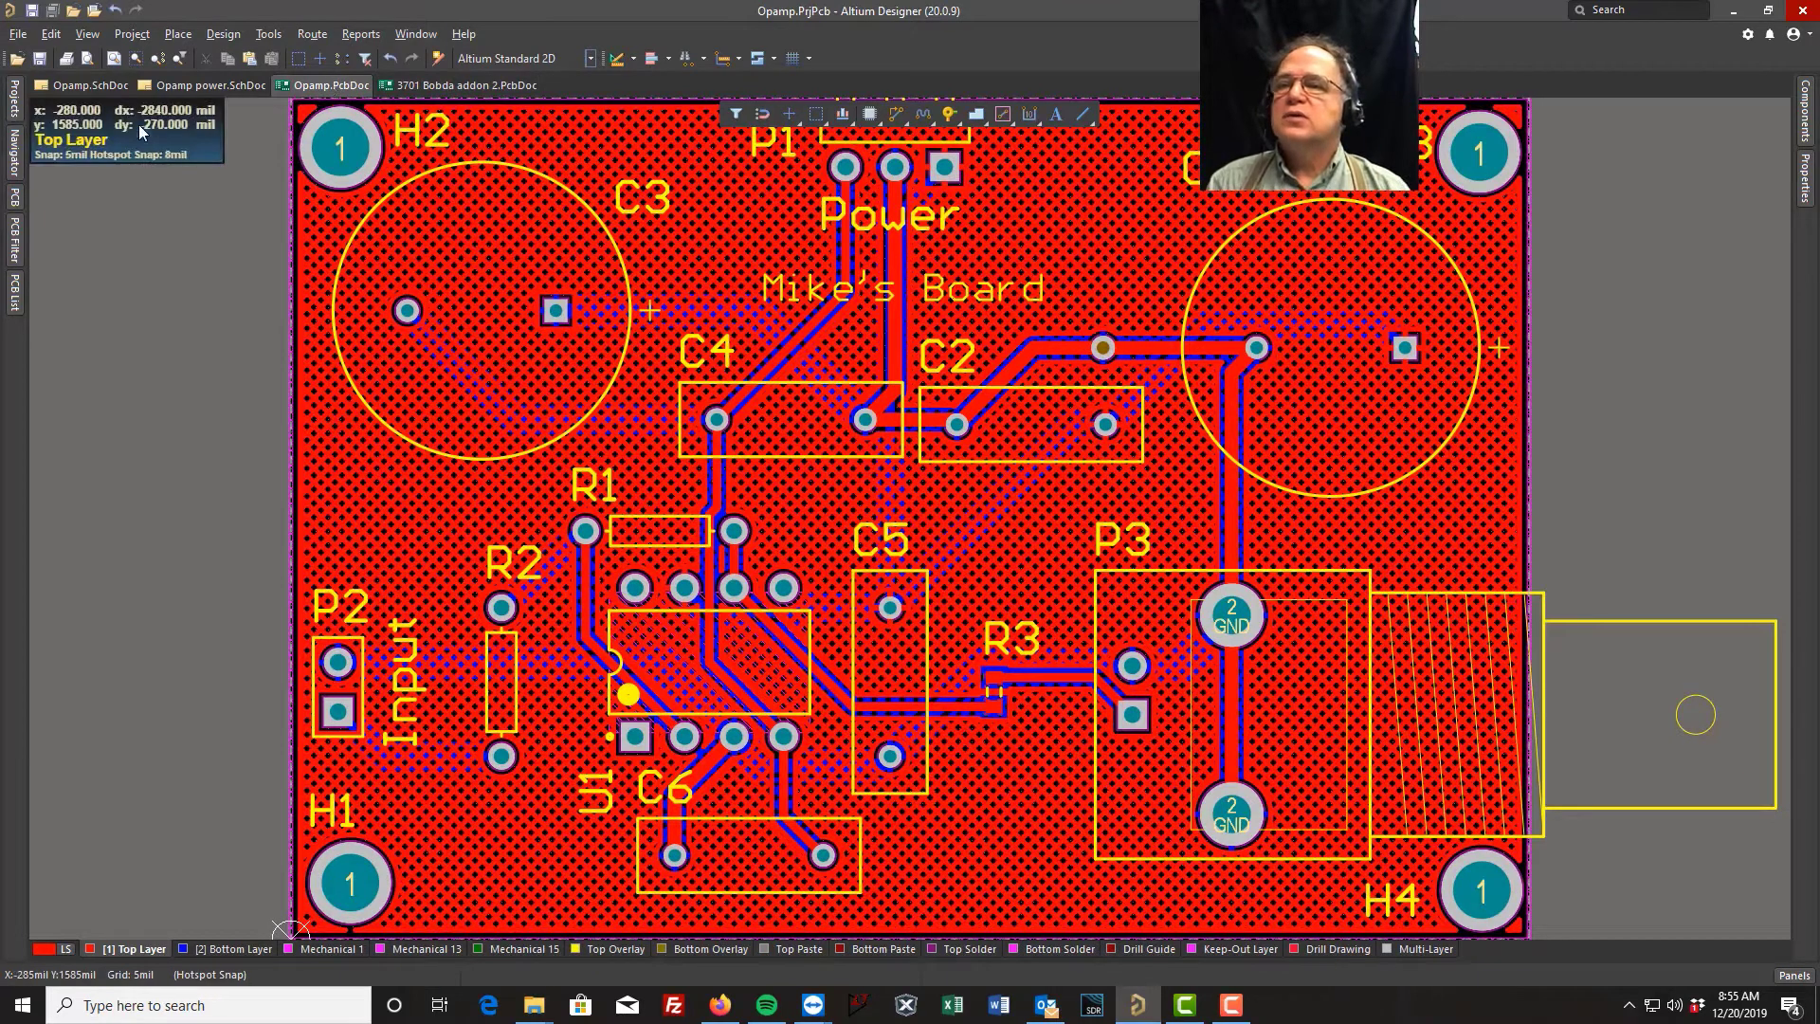
click(16, 102)
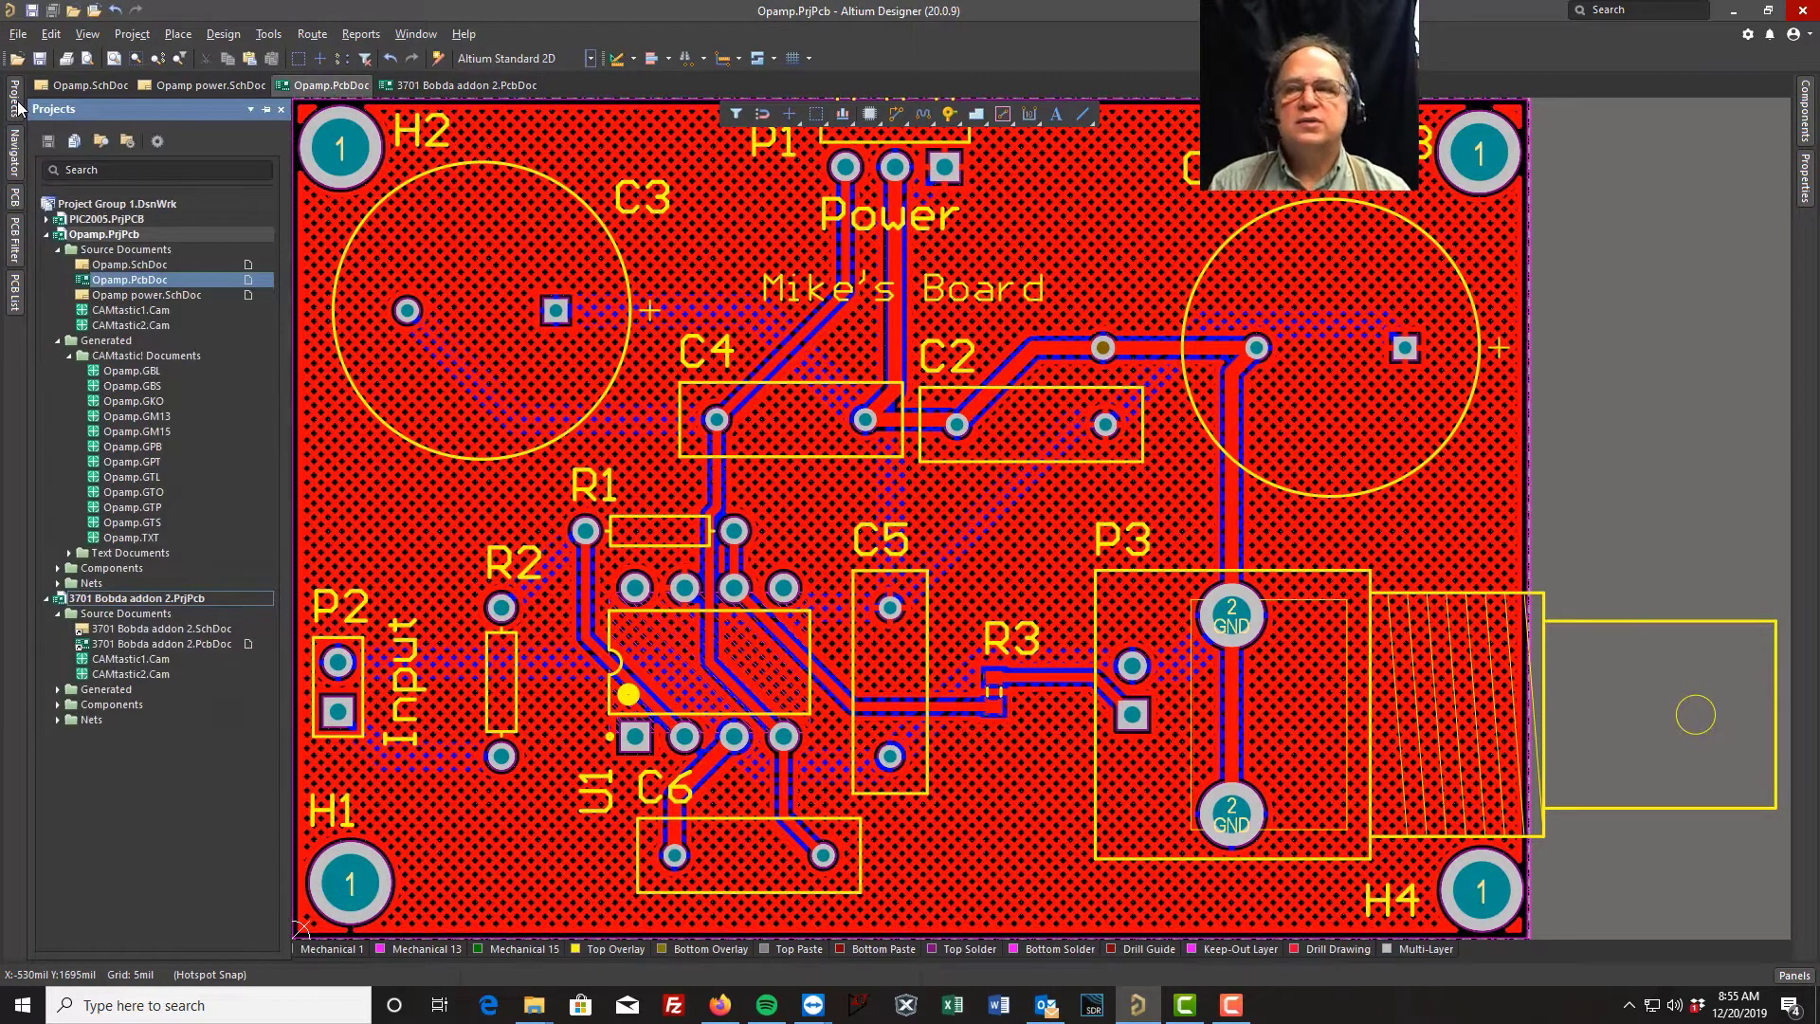
right_click(99, 236)
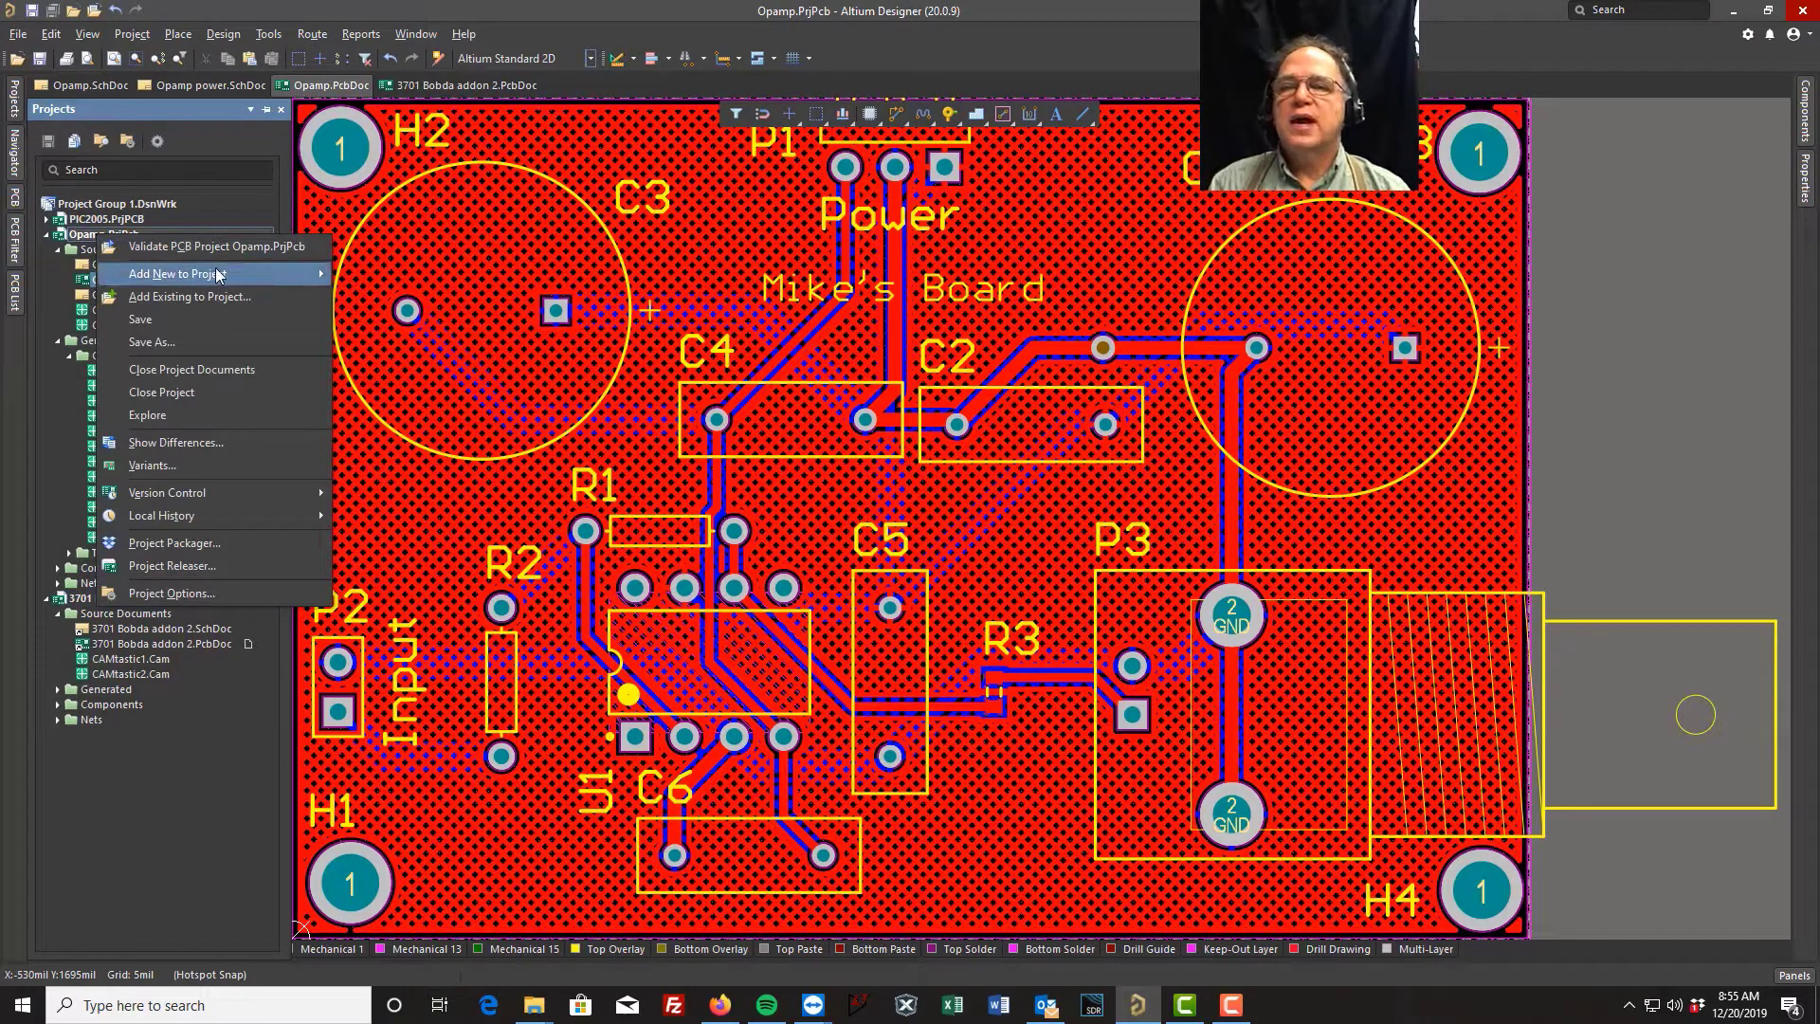
mouse_move(220, 275)
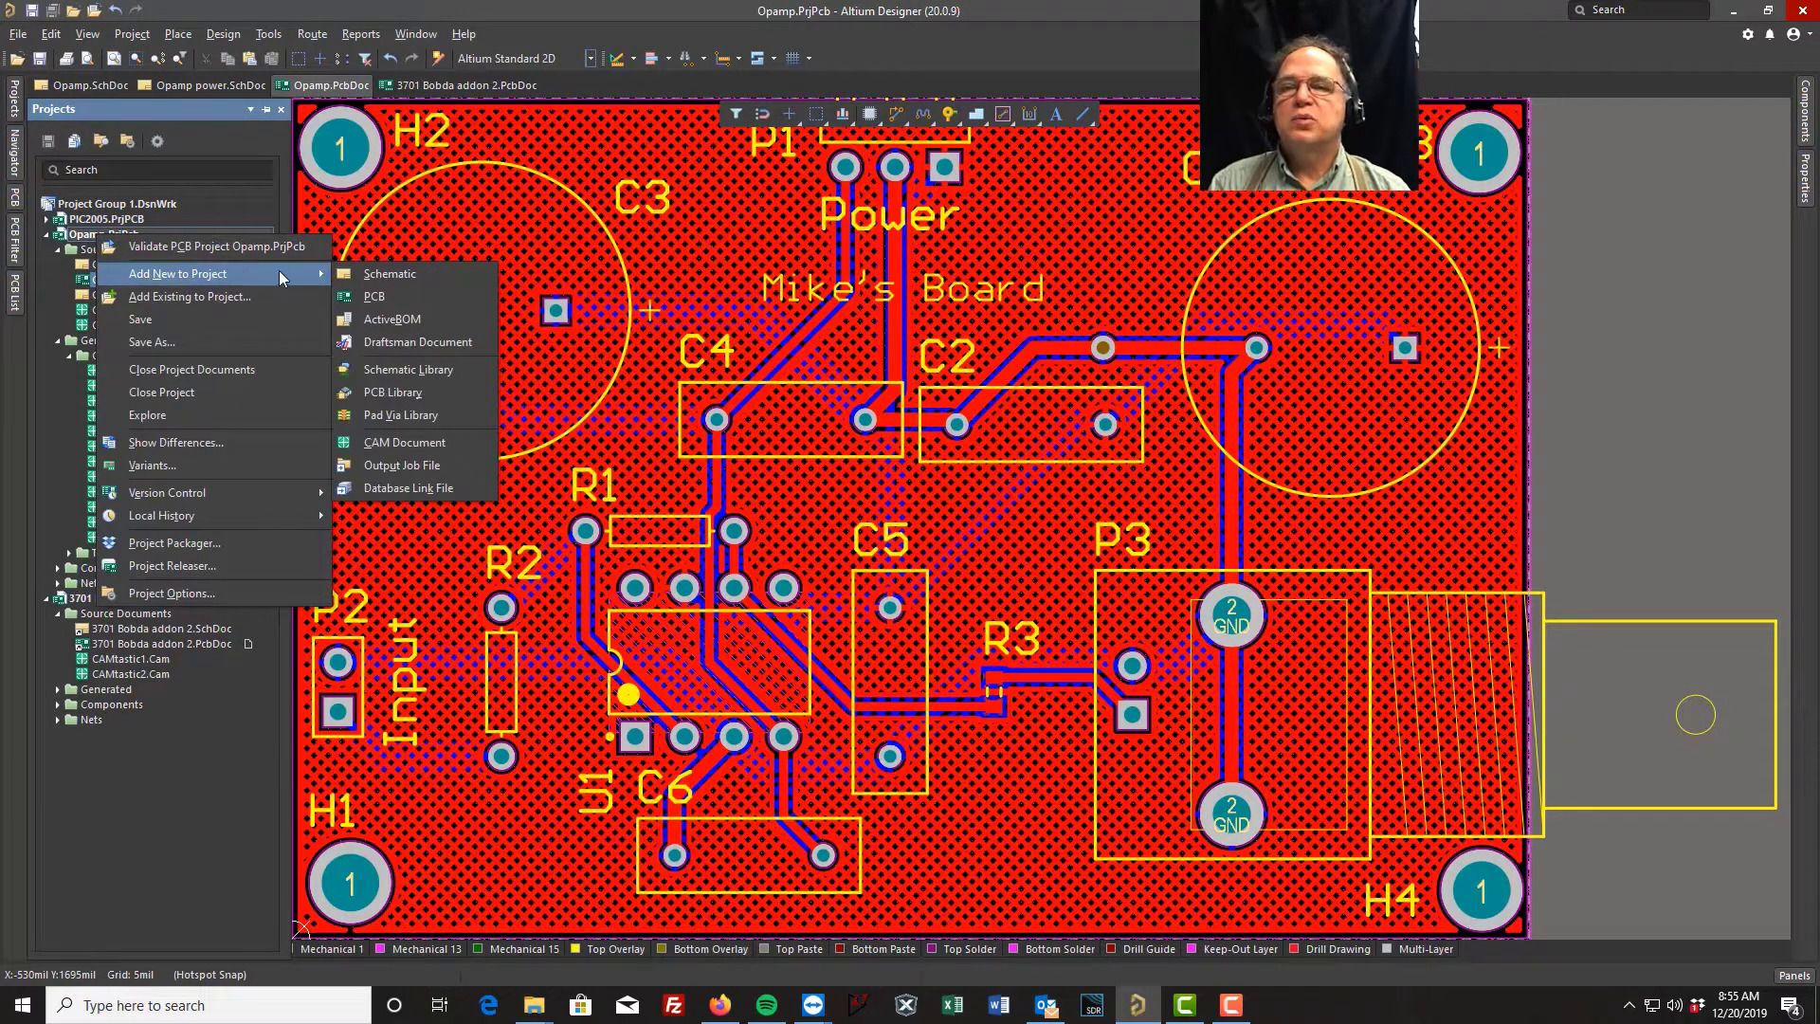
click(379, 296)
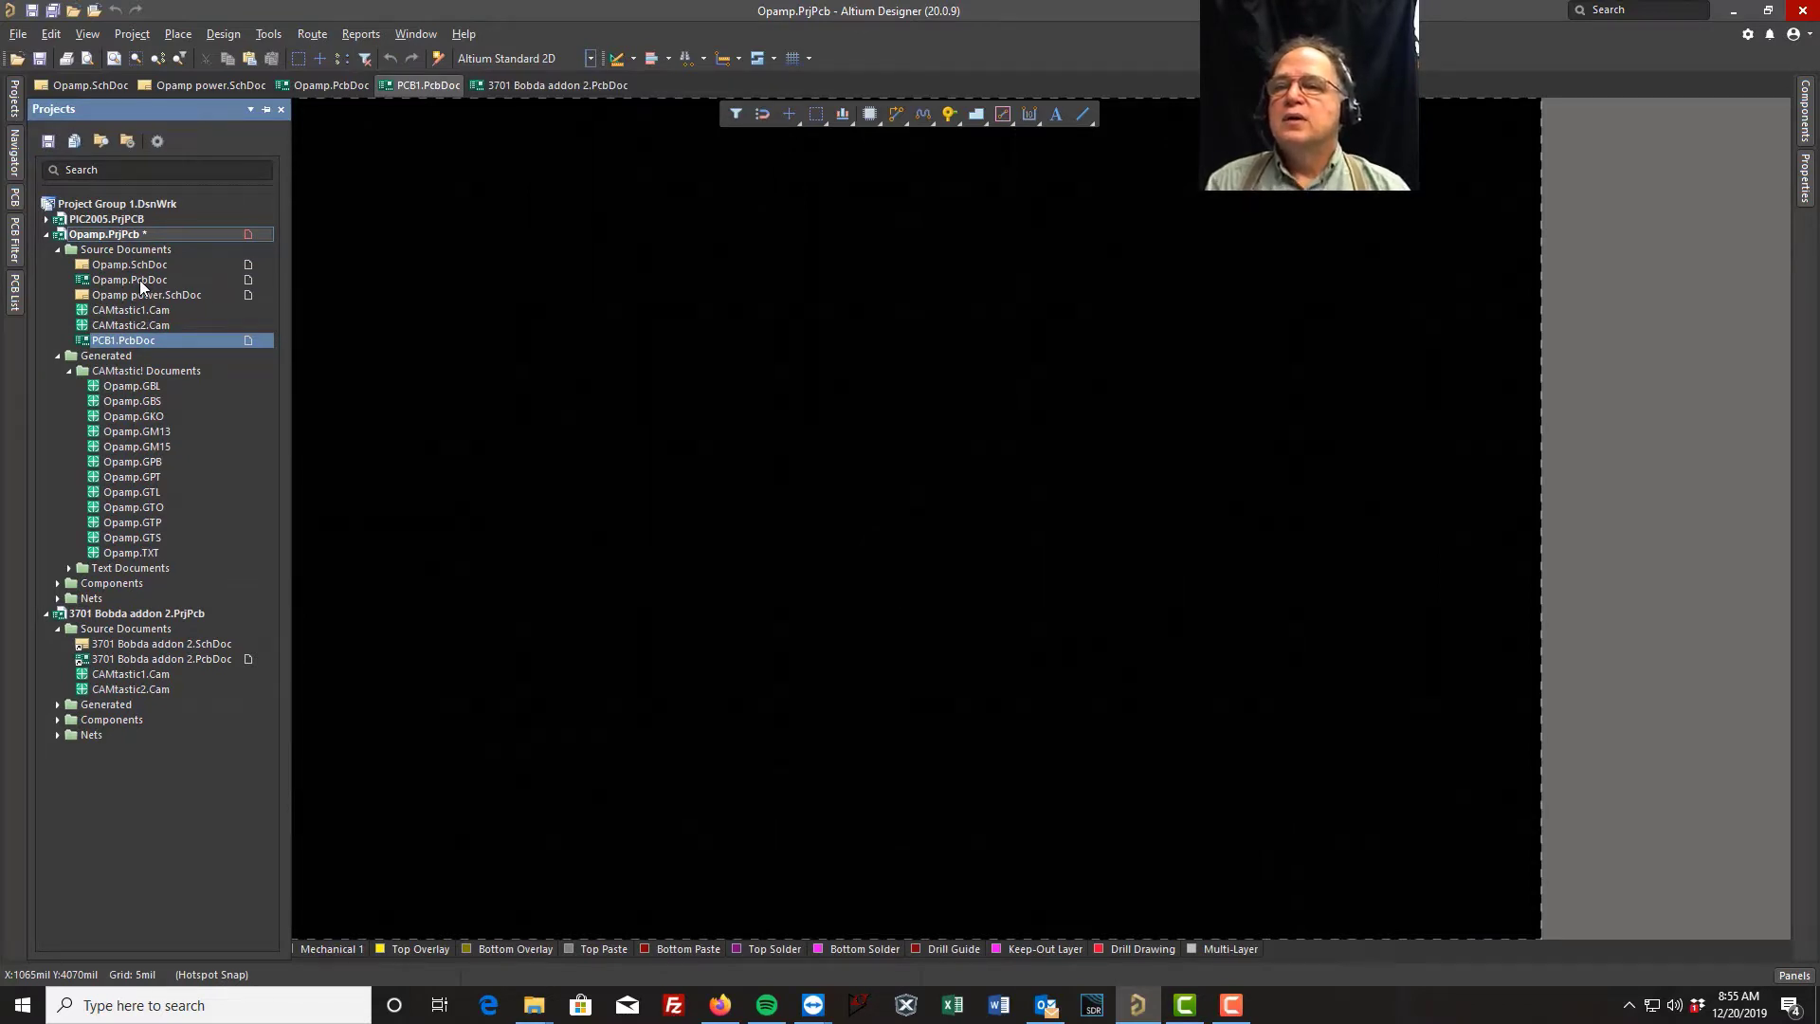
Step: Save the new PCB document in the OpAmp folder as Opamp pnl.PcbDoc
right_click(118, 343)
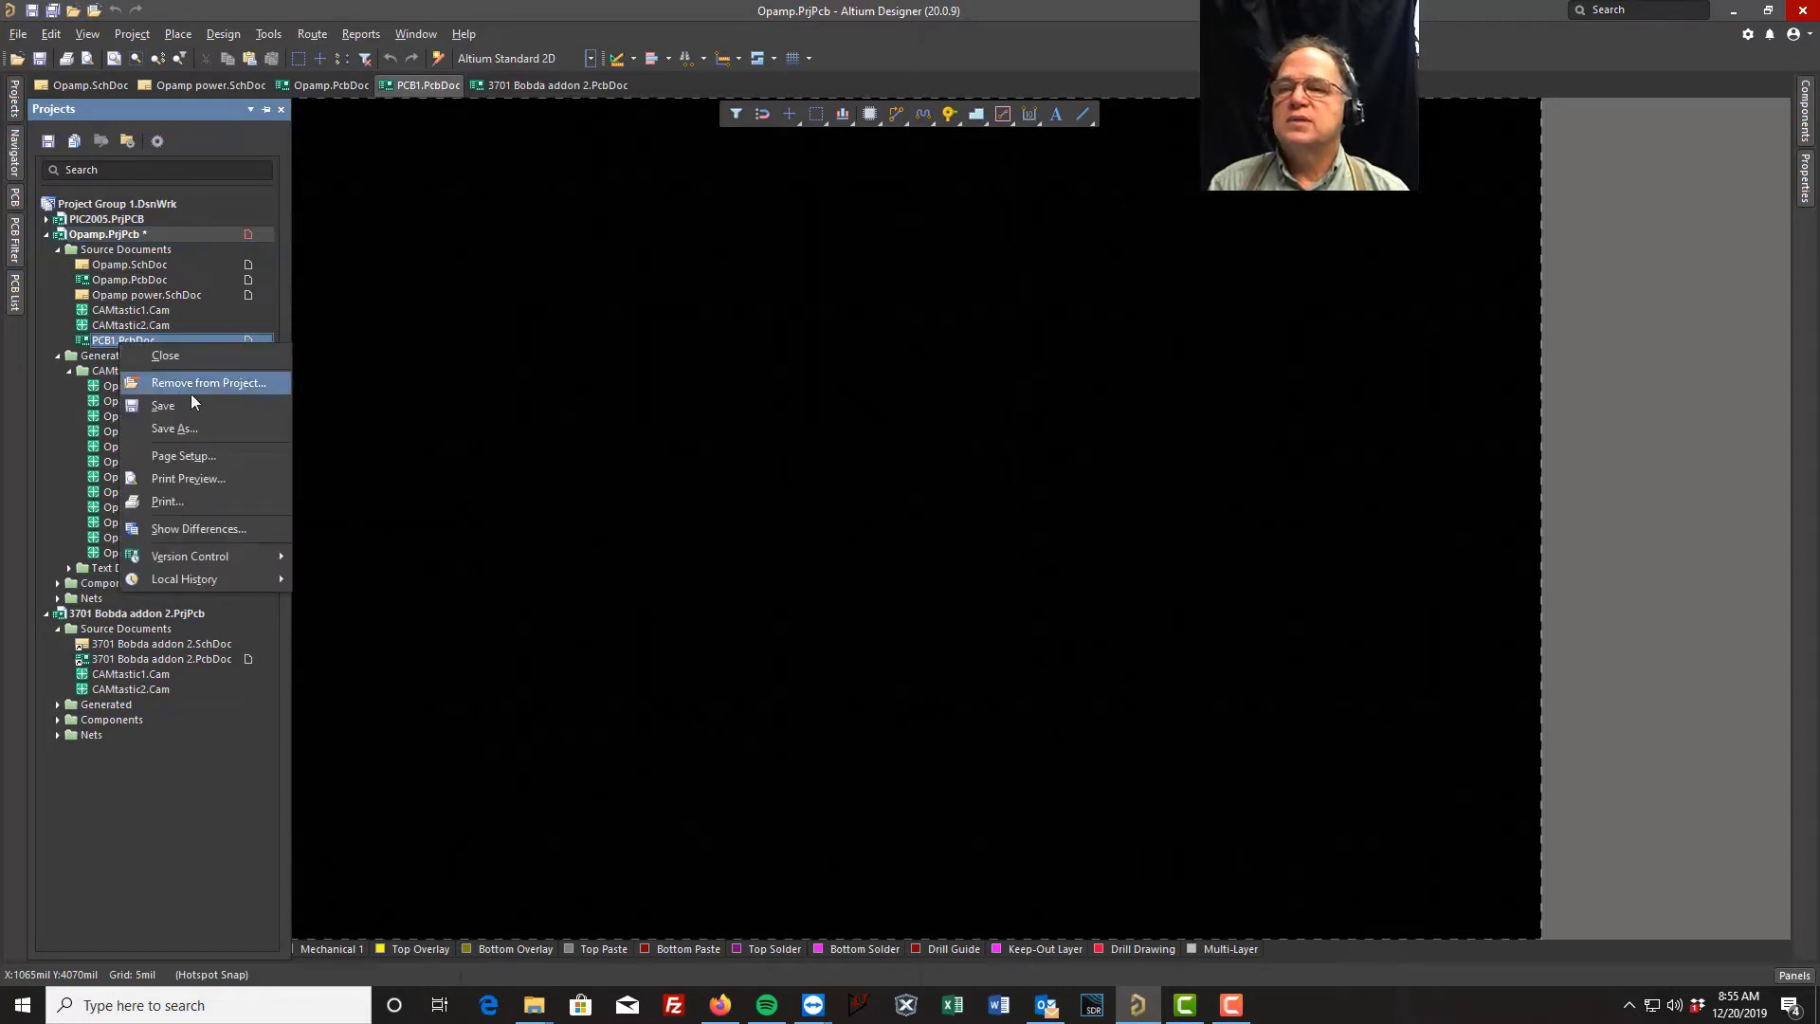
click(180, 426)
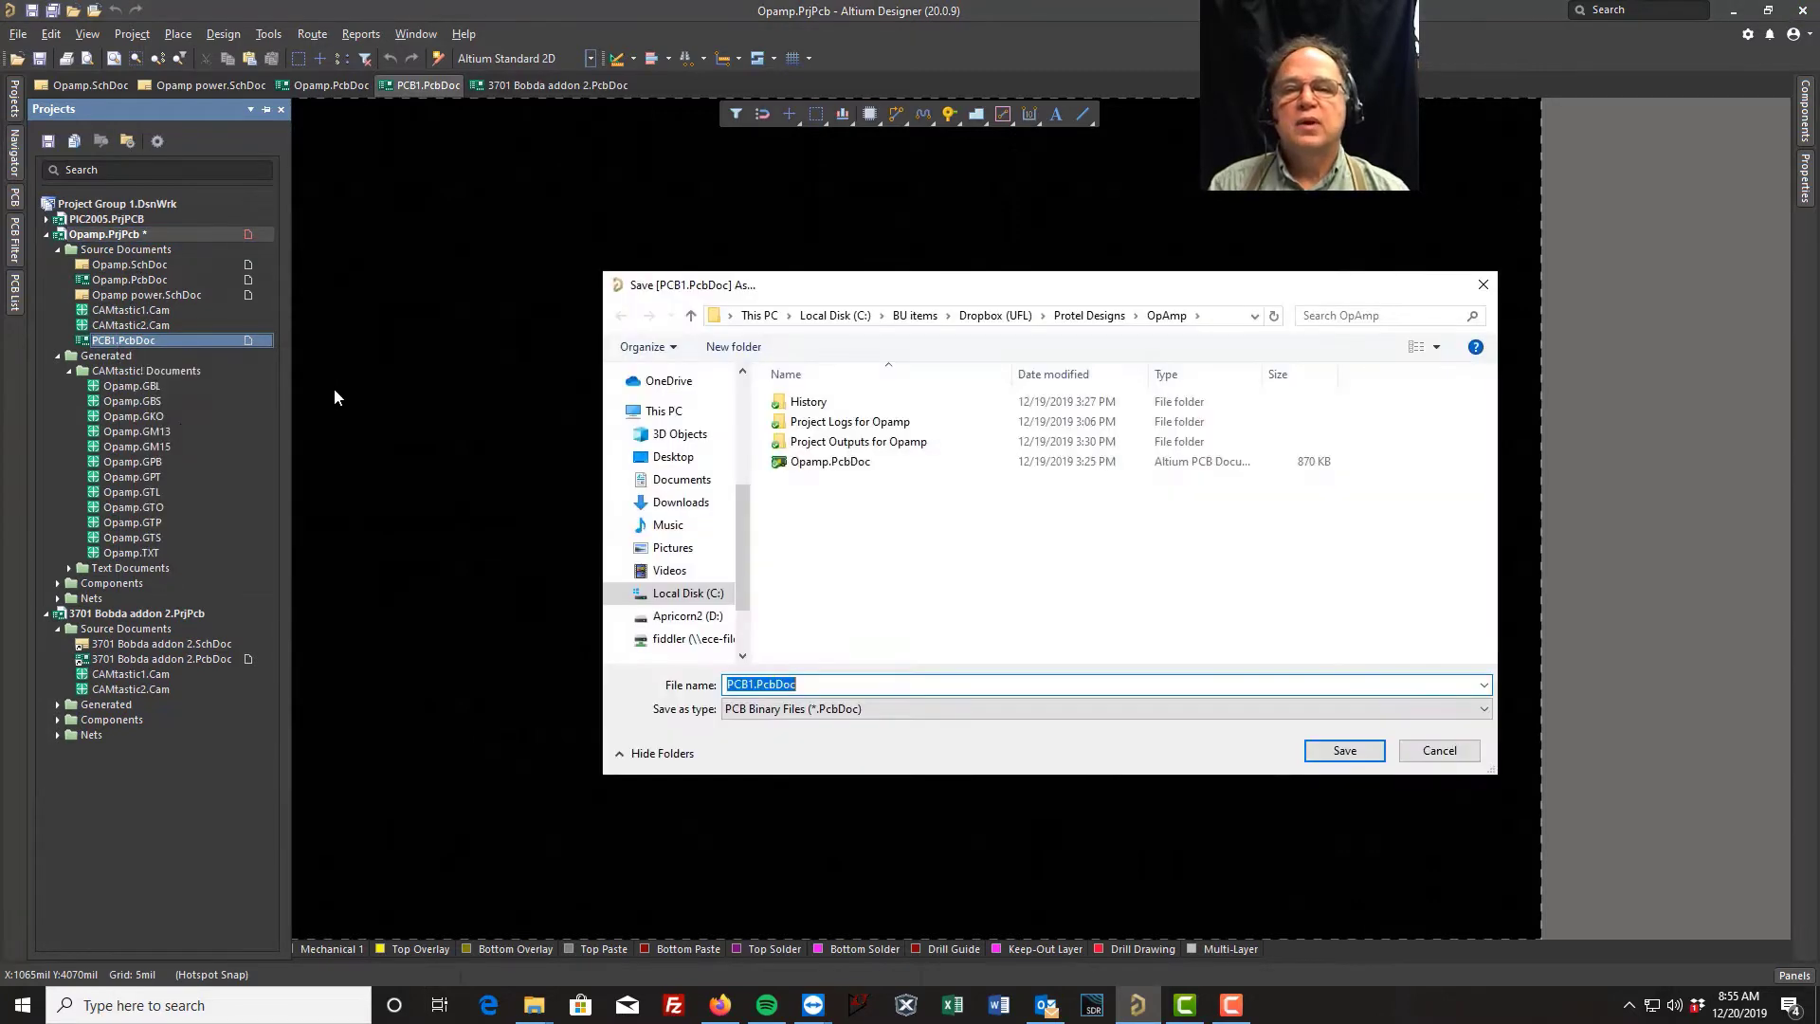
click(817, 463)
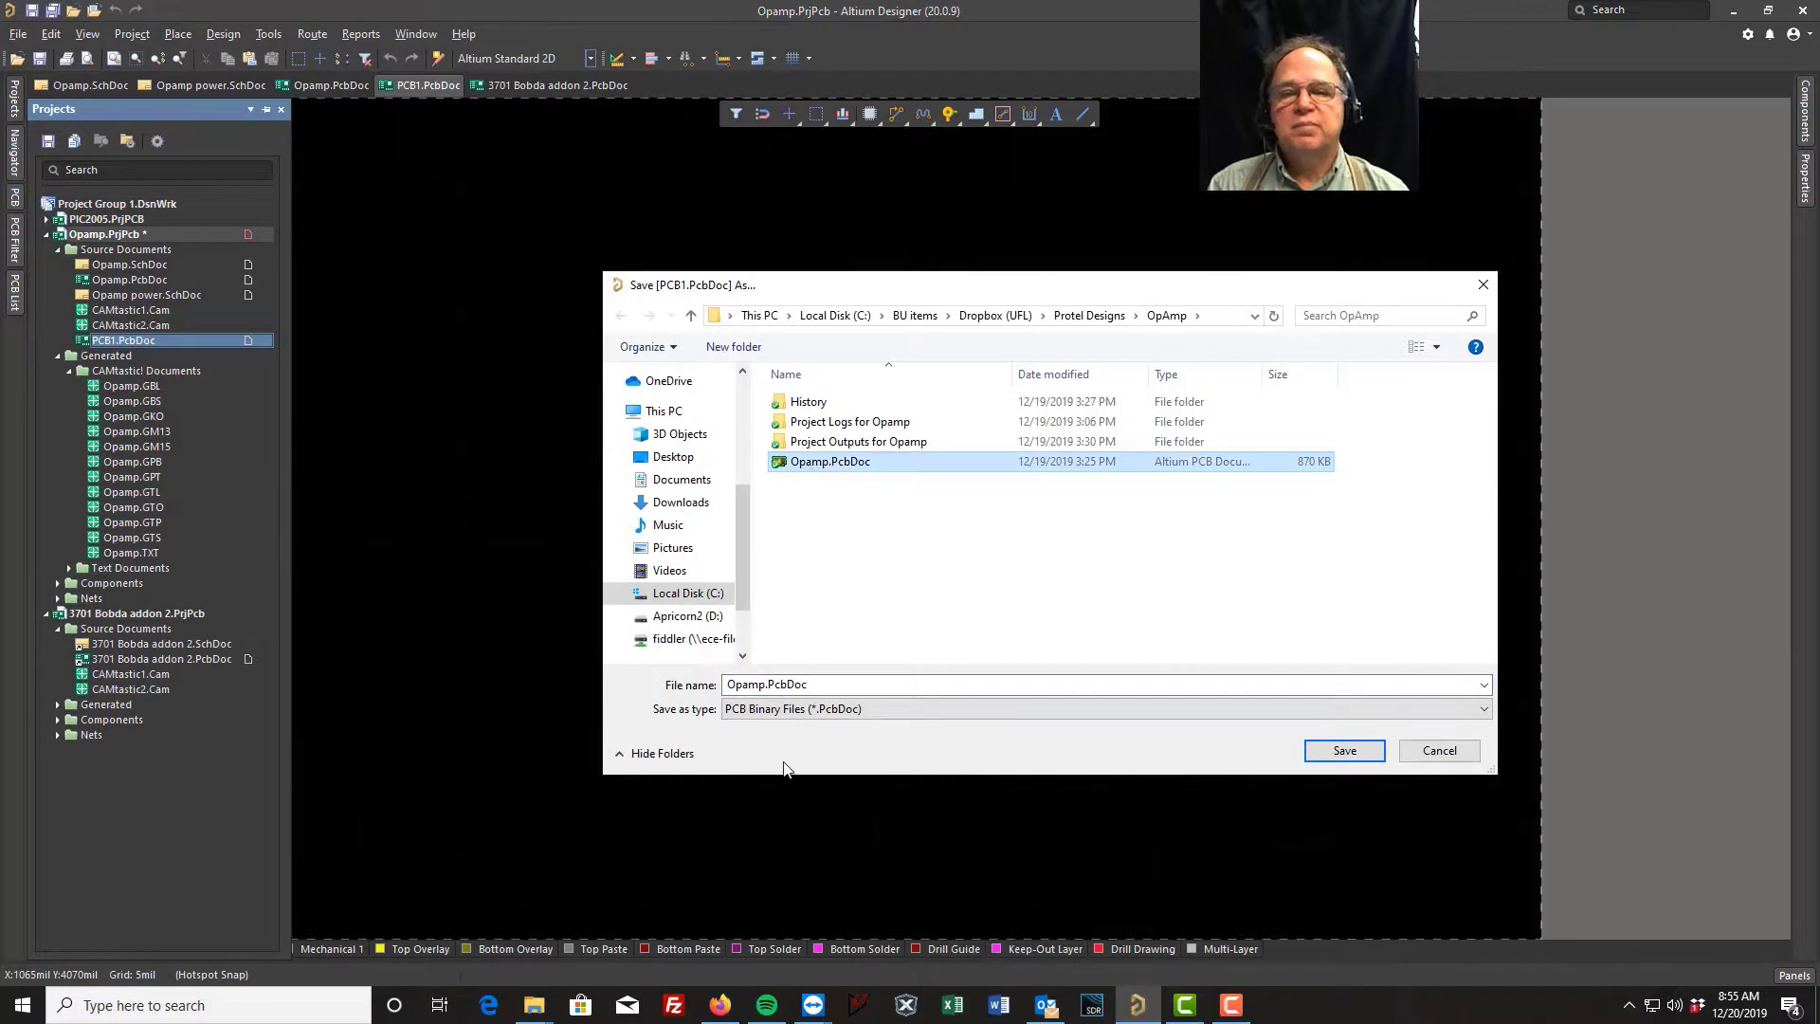
double_click(768, 684)
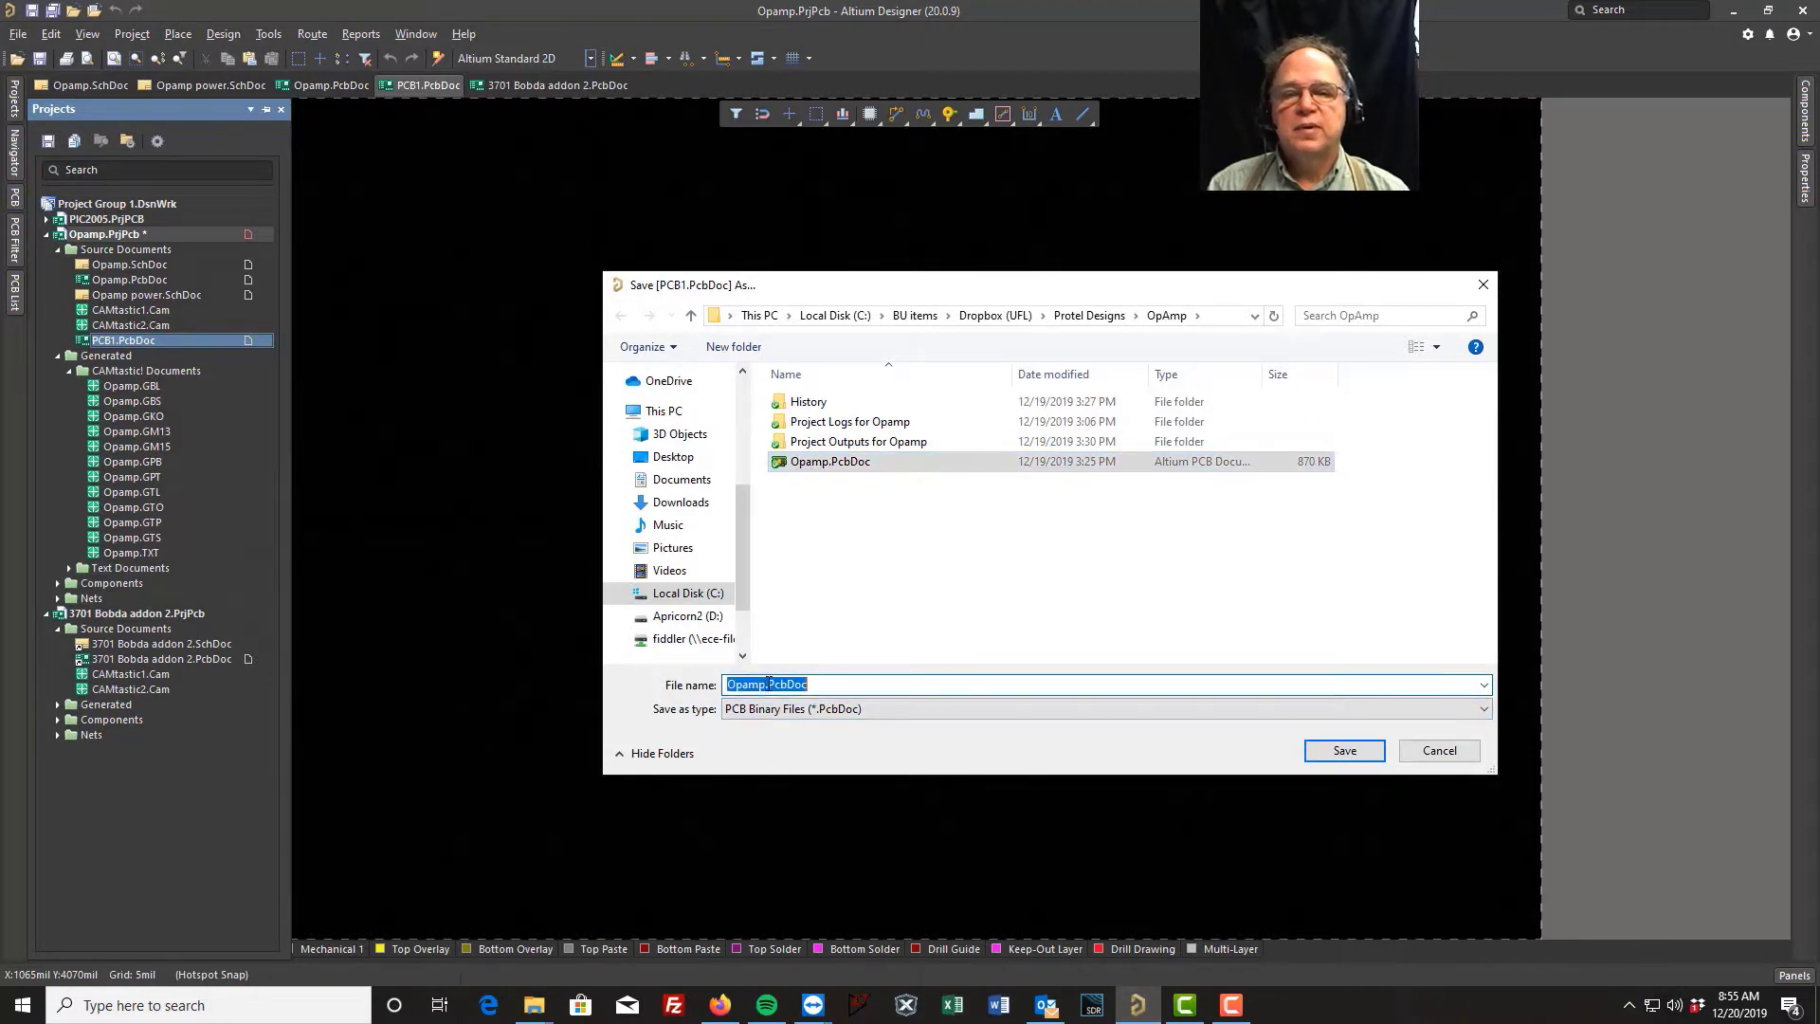
click(766, 684)
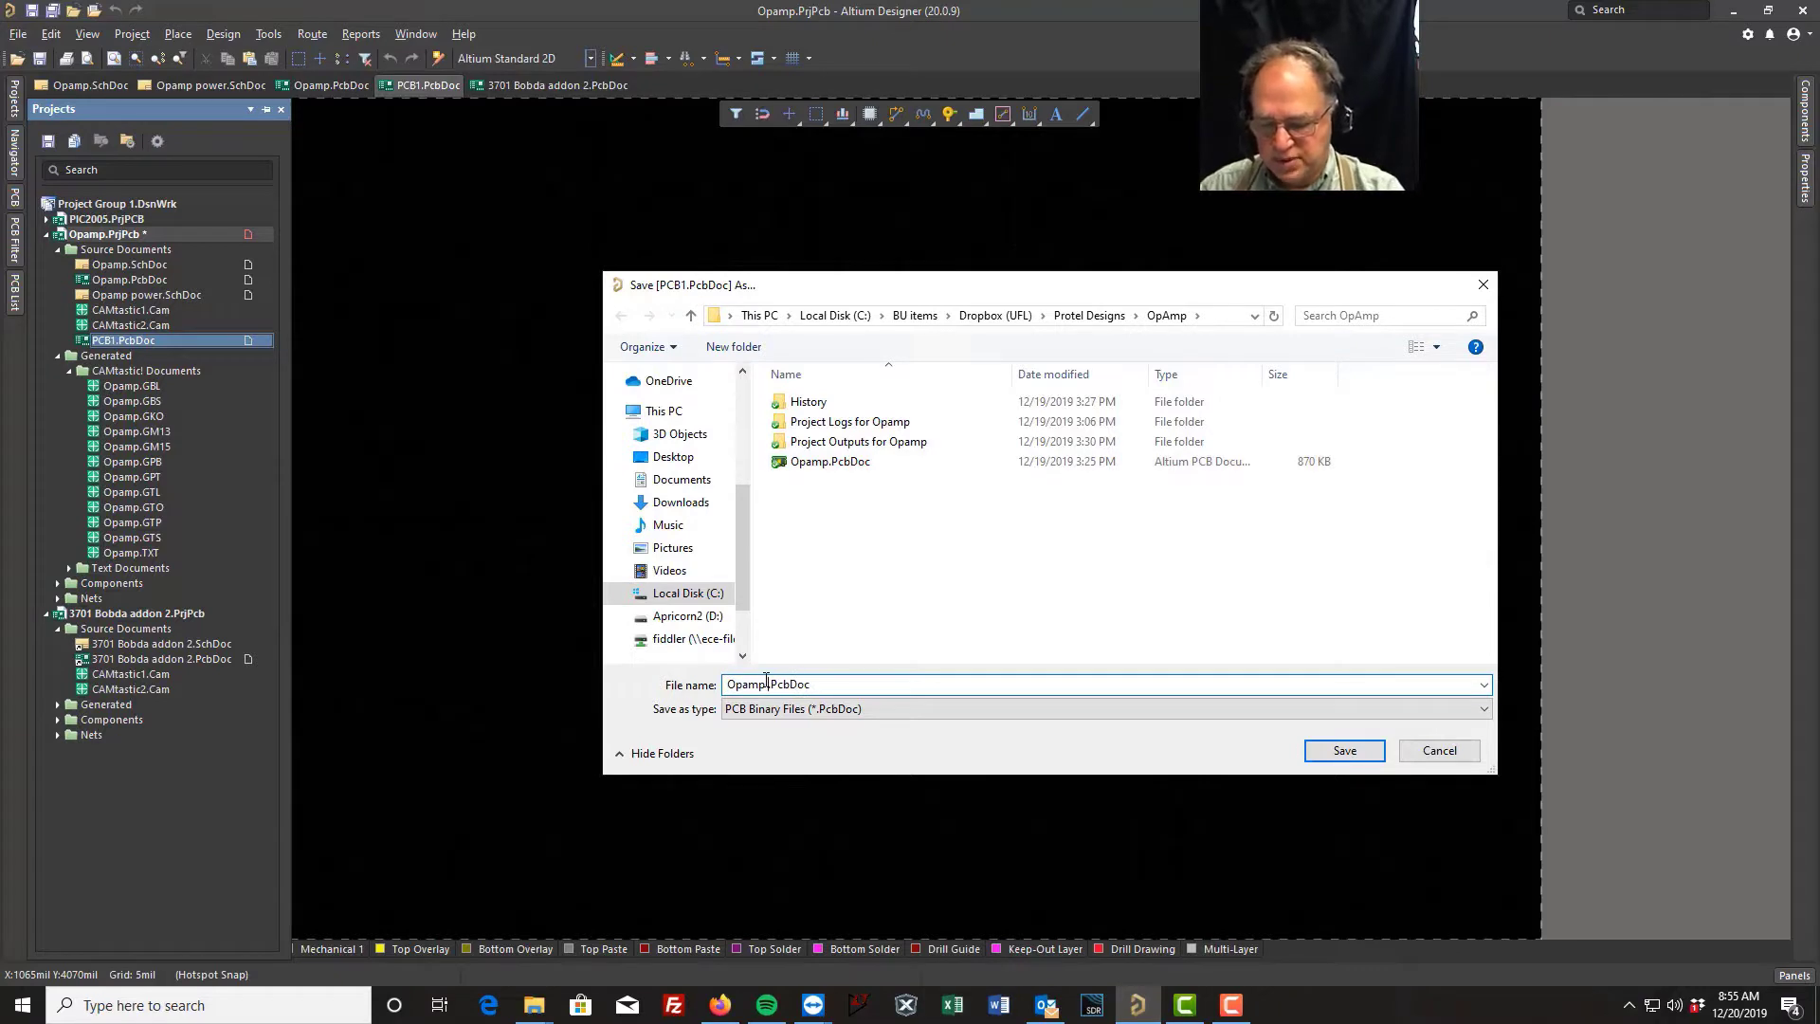
text(pnl)
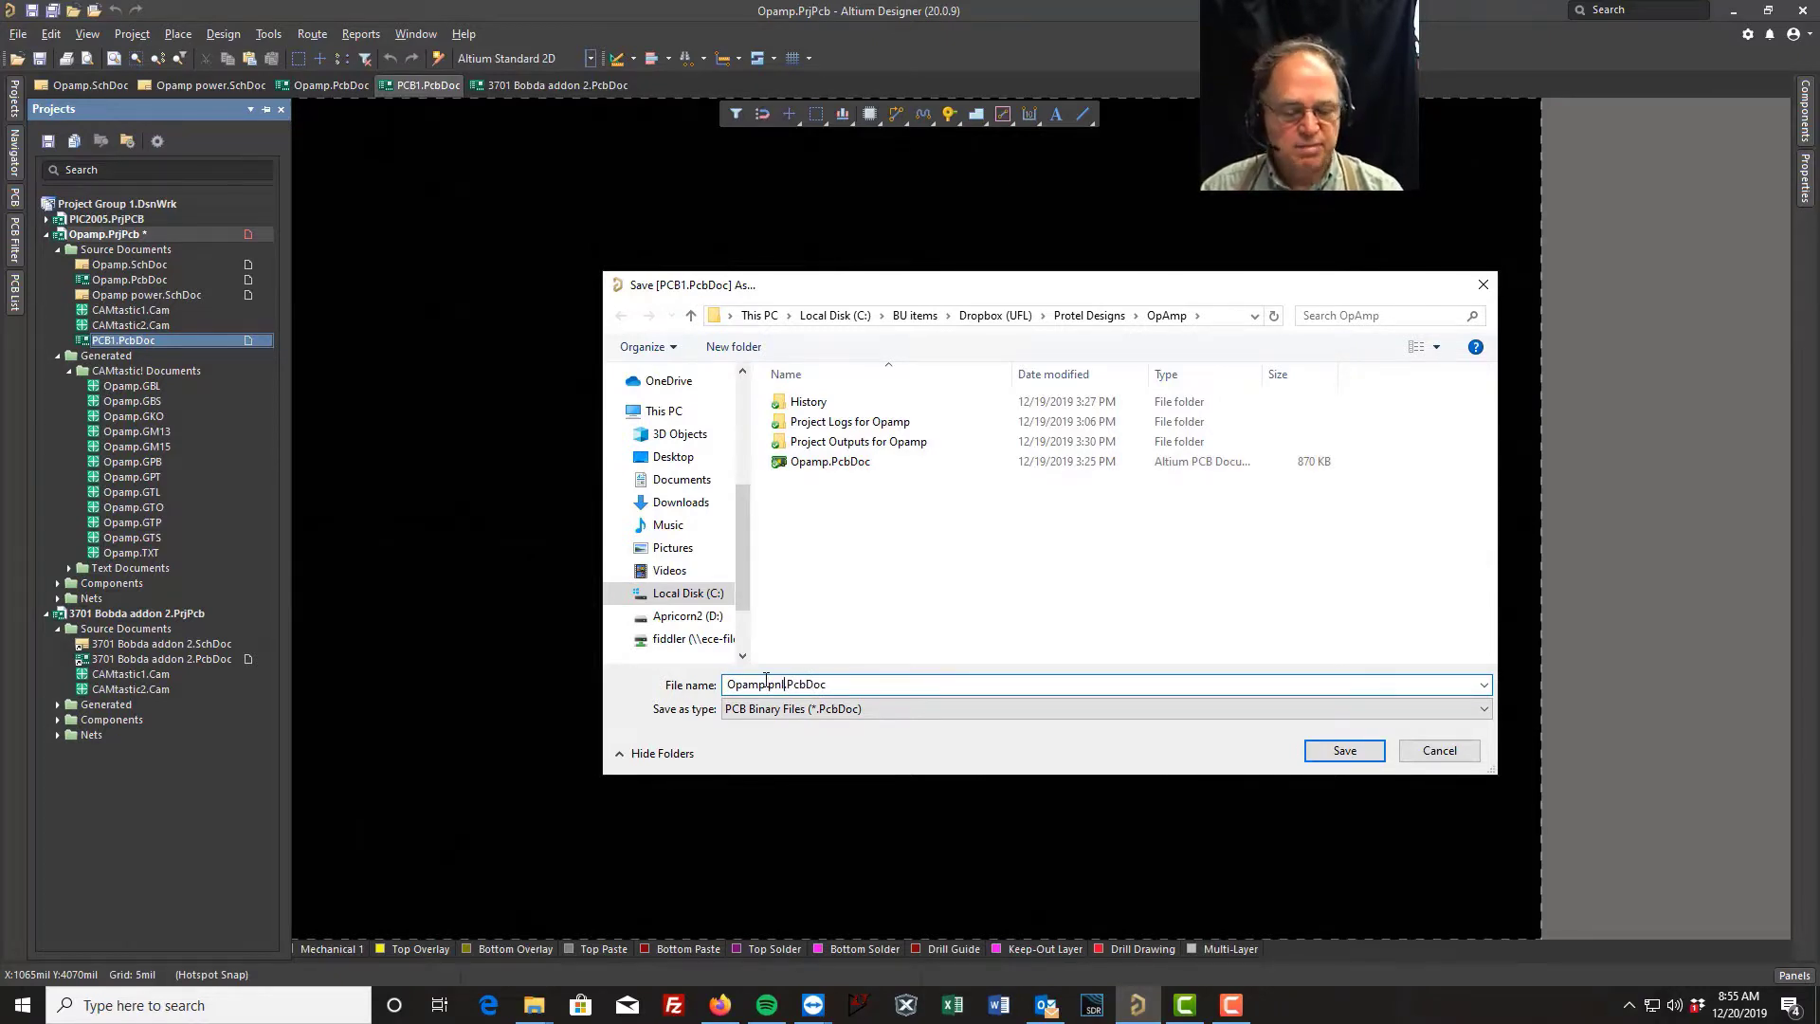
key(Return)
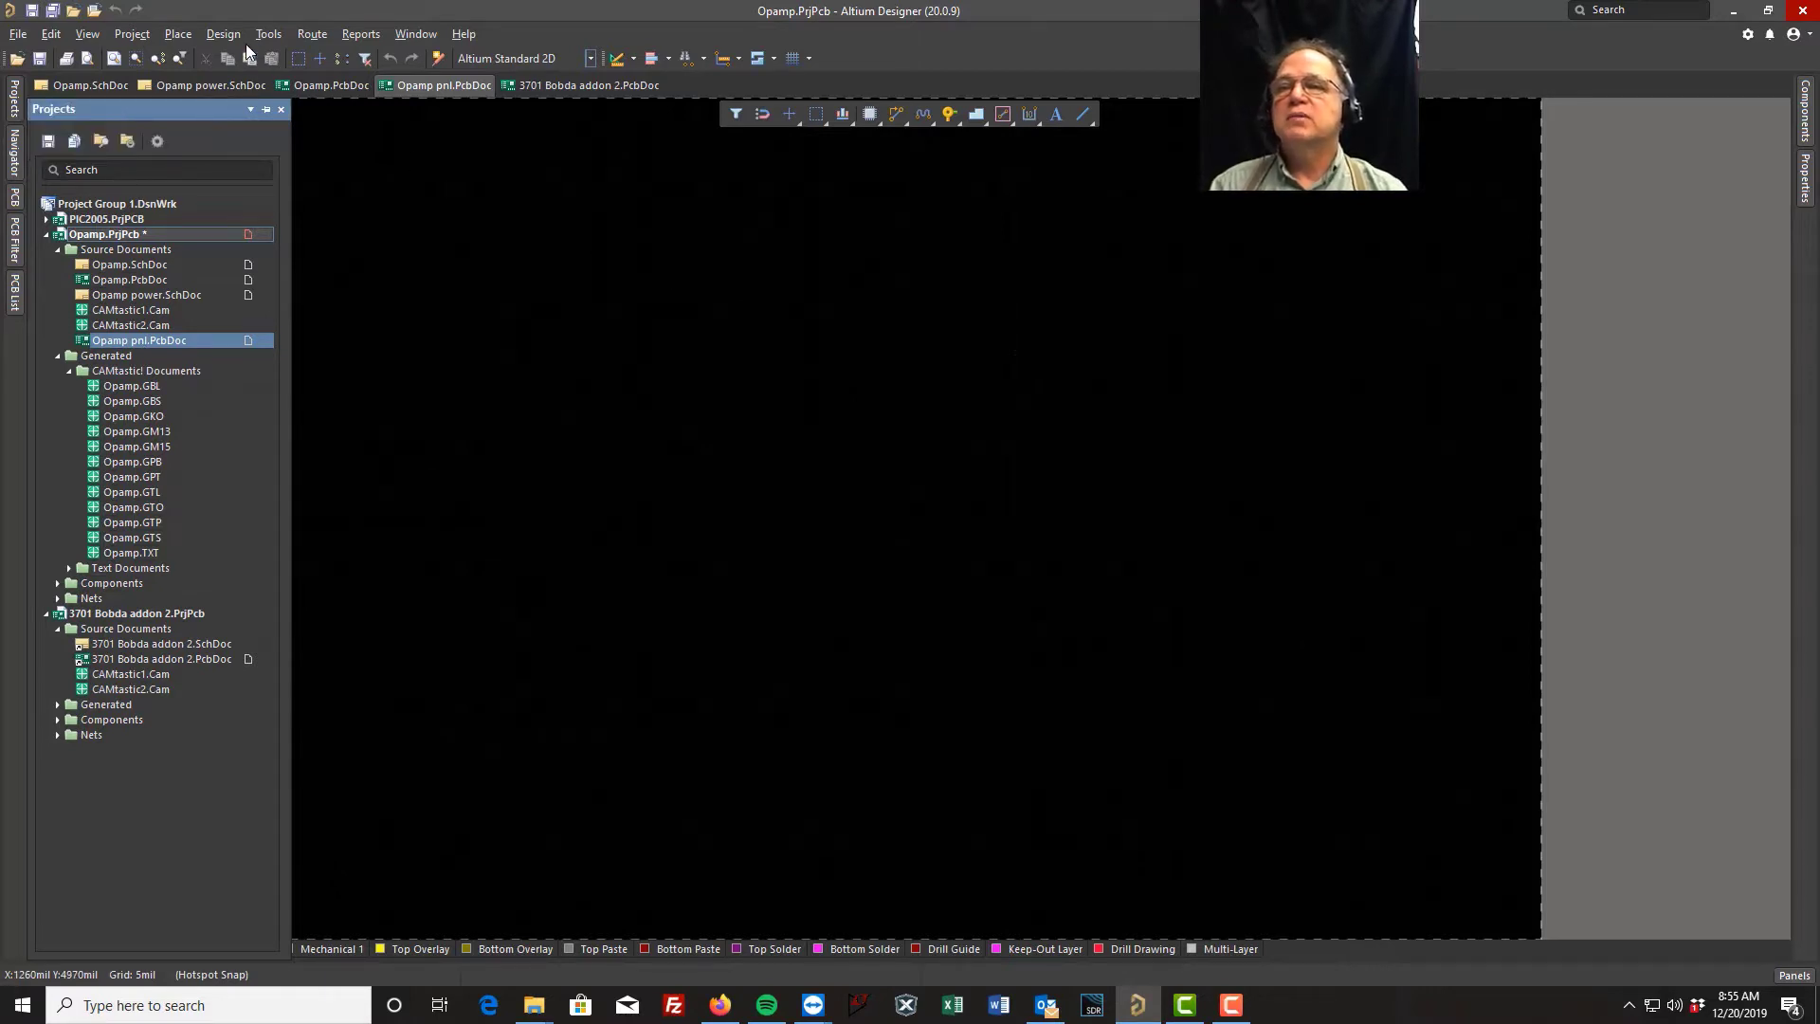
Step: Start an embedded board array in the panel document and choose Opamp.PcbDoc as its source board
click(174, 38)
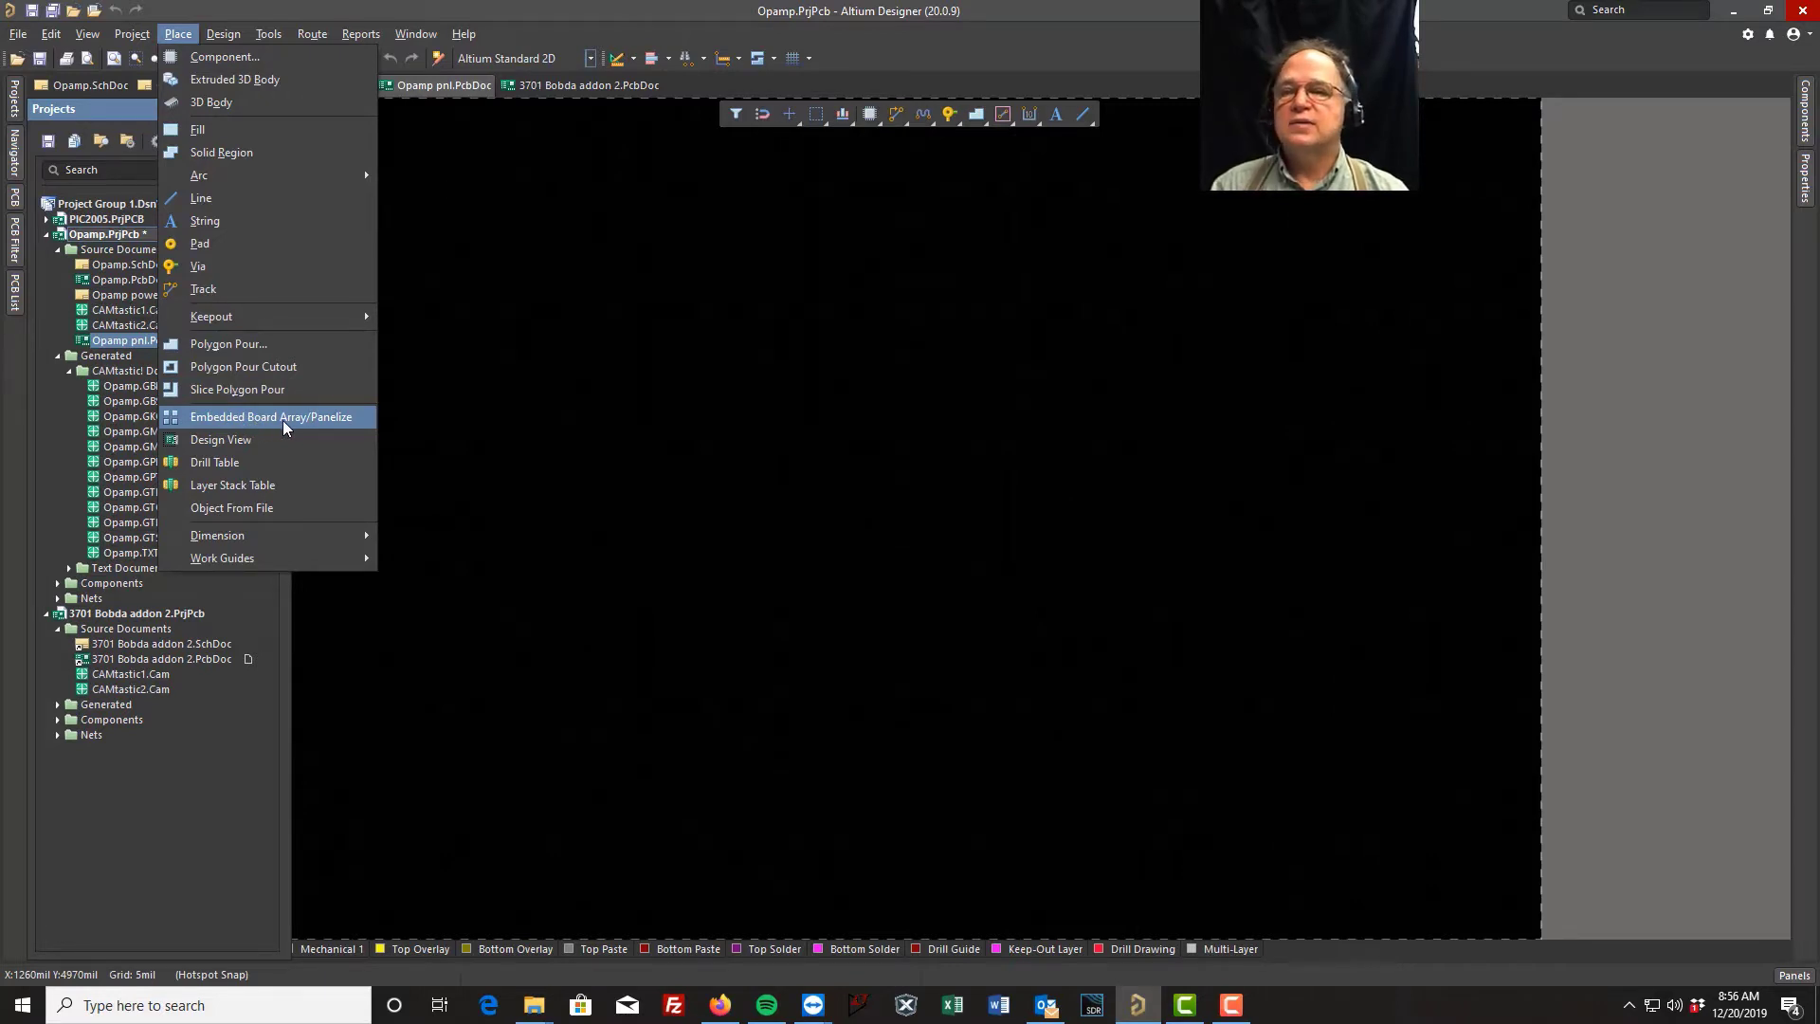
click(242, 417)
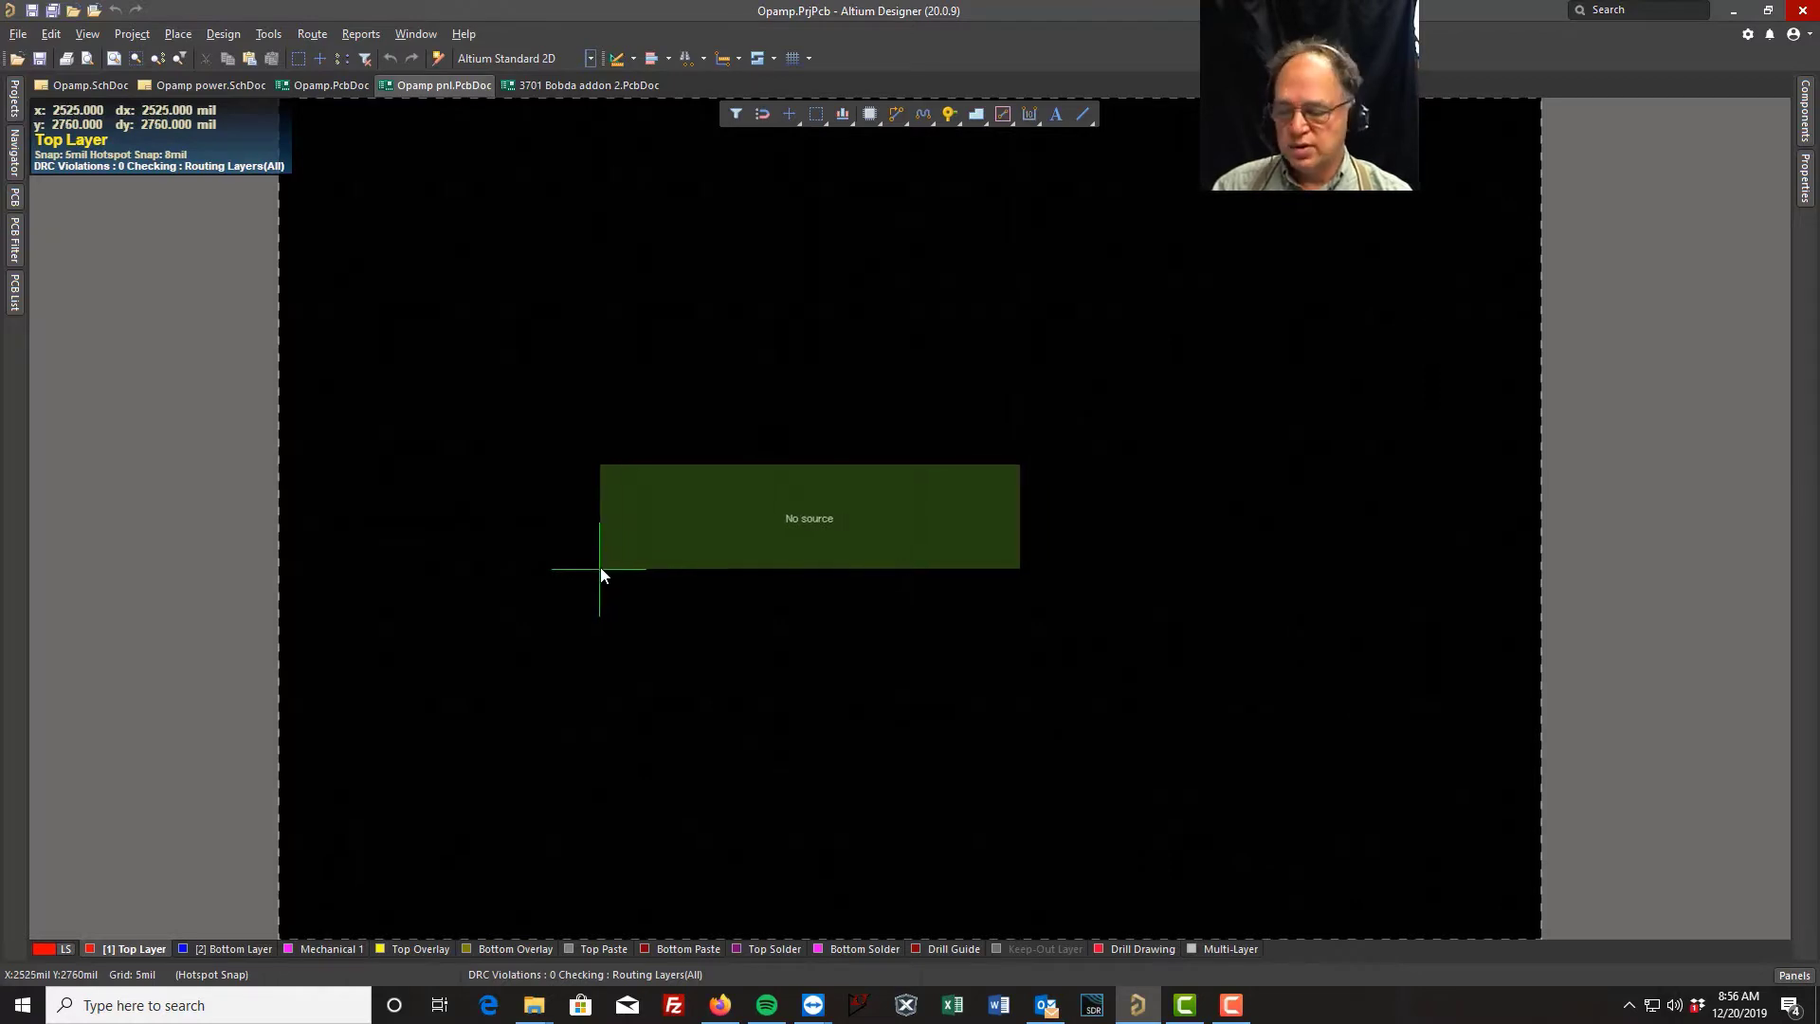
click(598, 562)
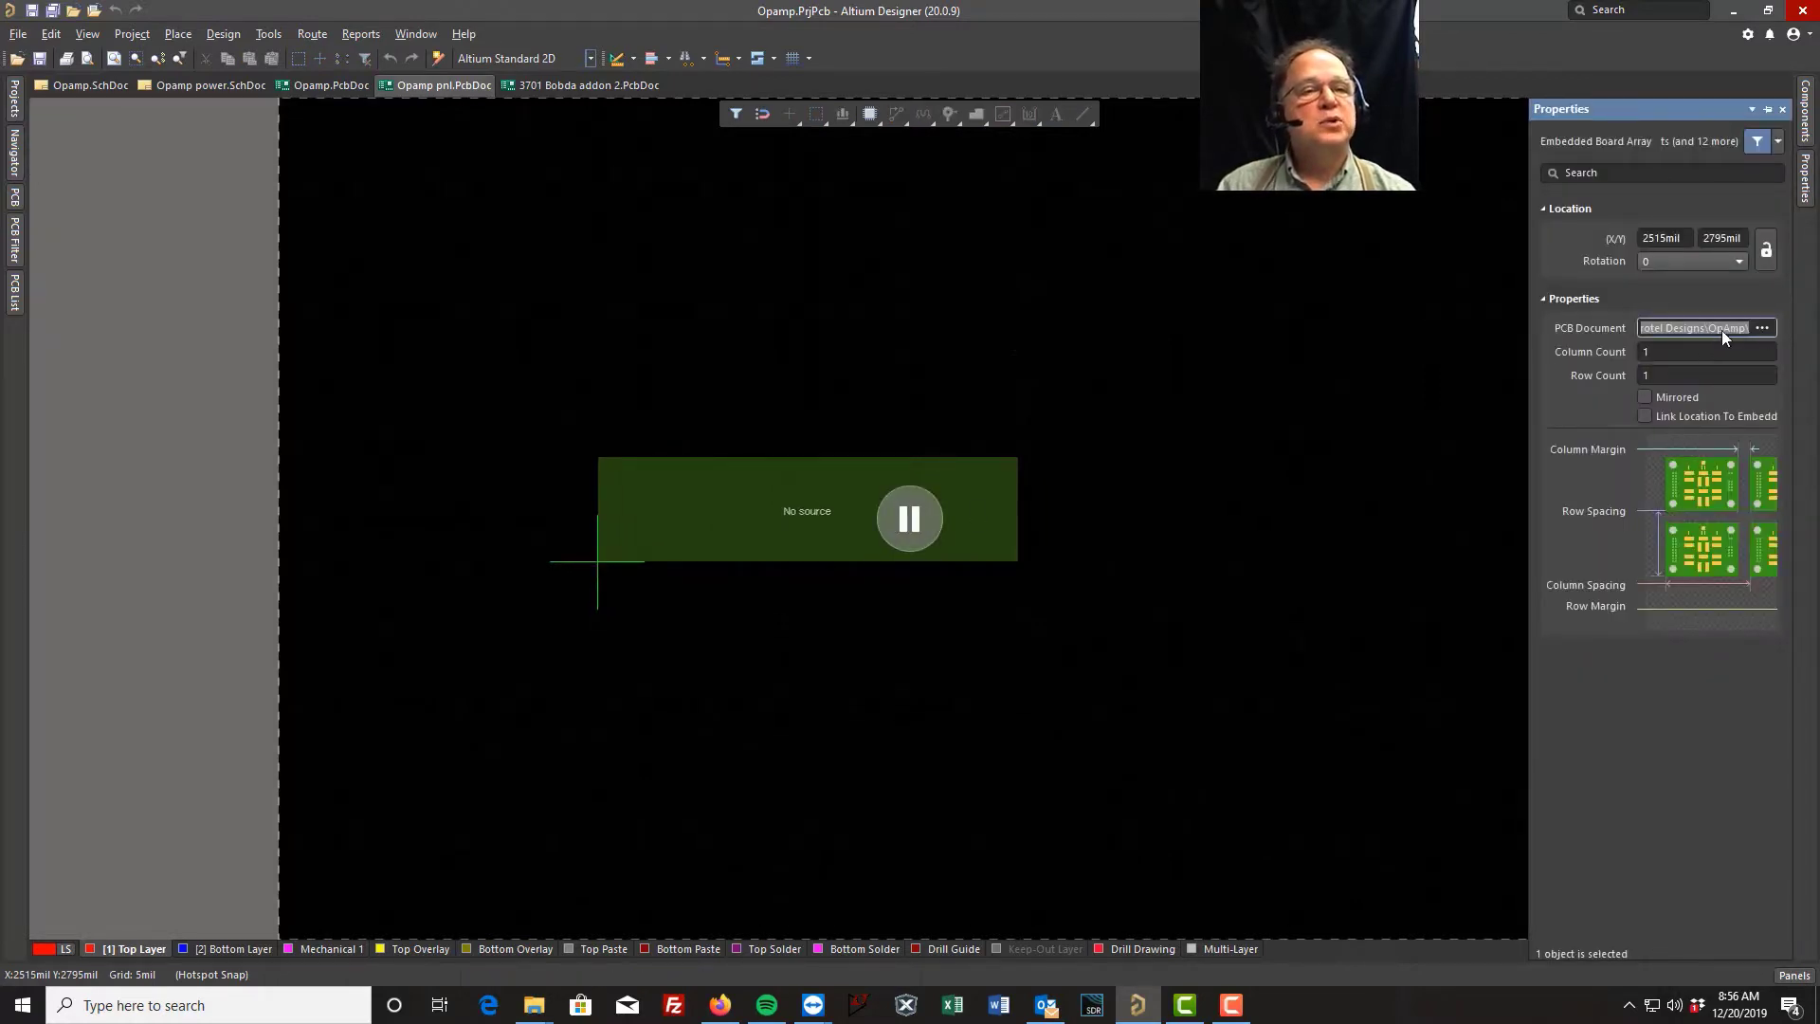
click(1762, 329)
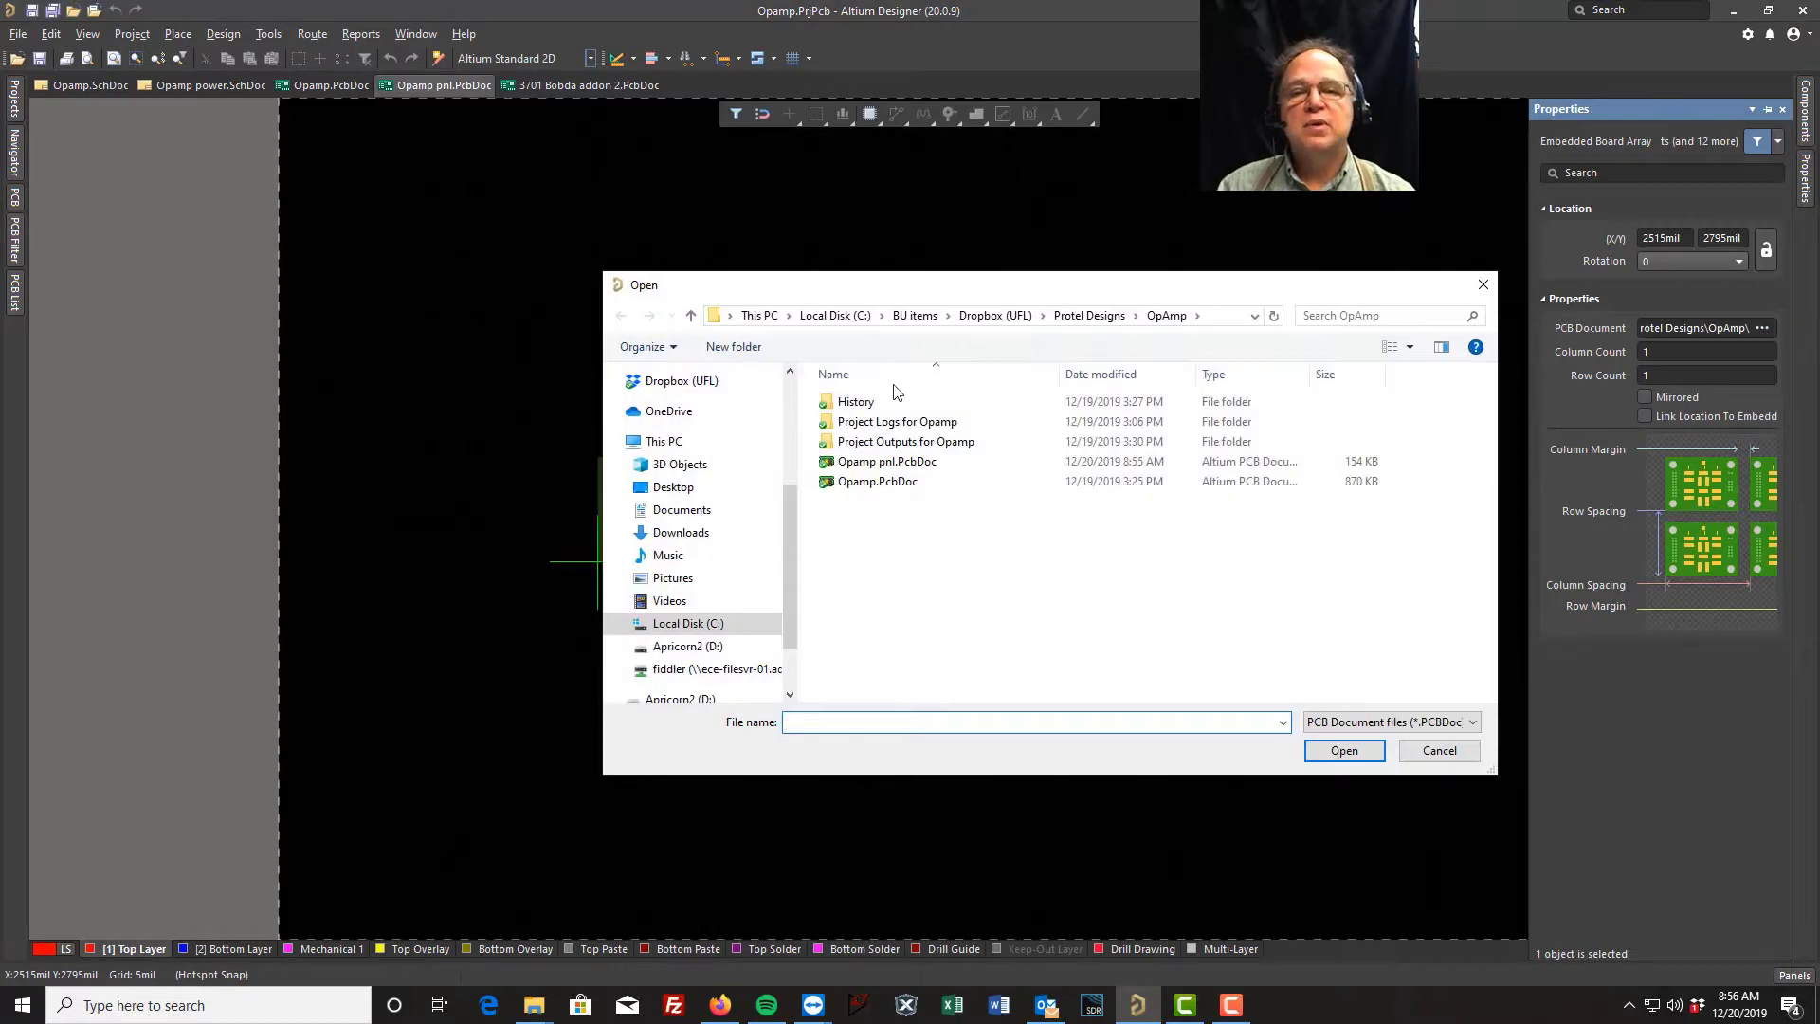
click(853, 485)
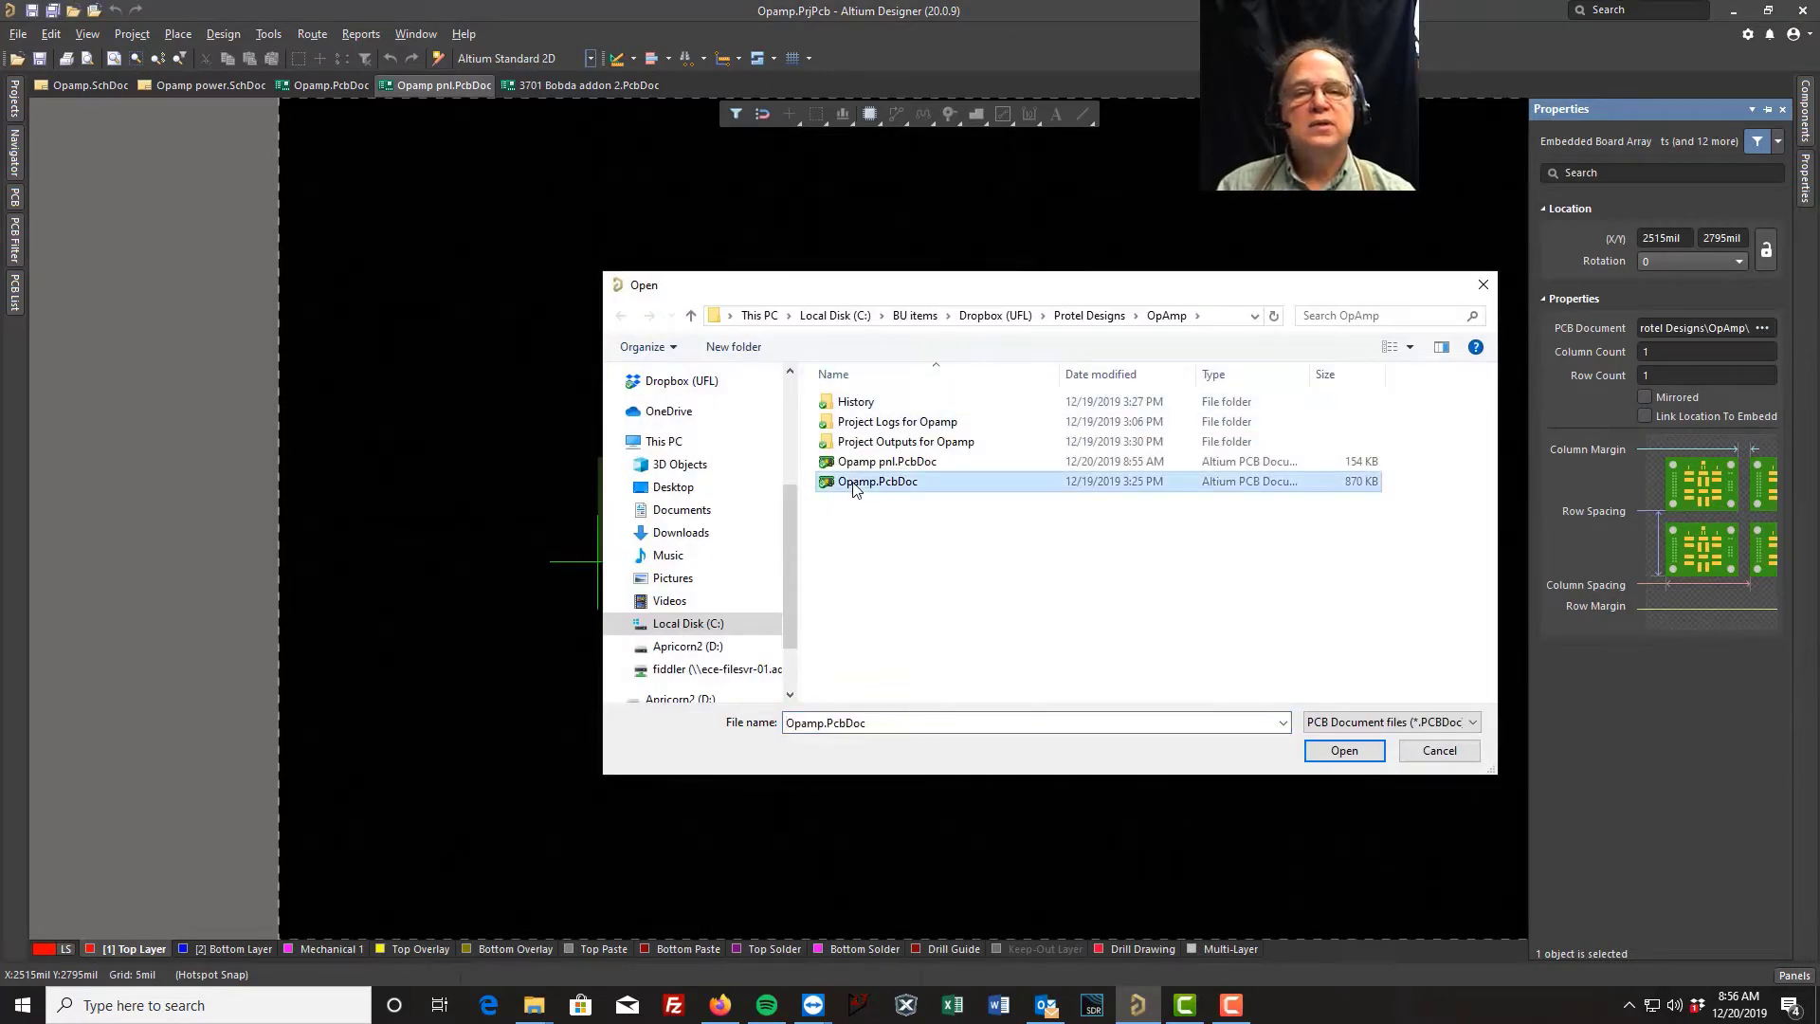
click(1334, 753)
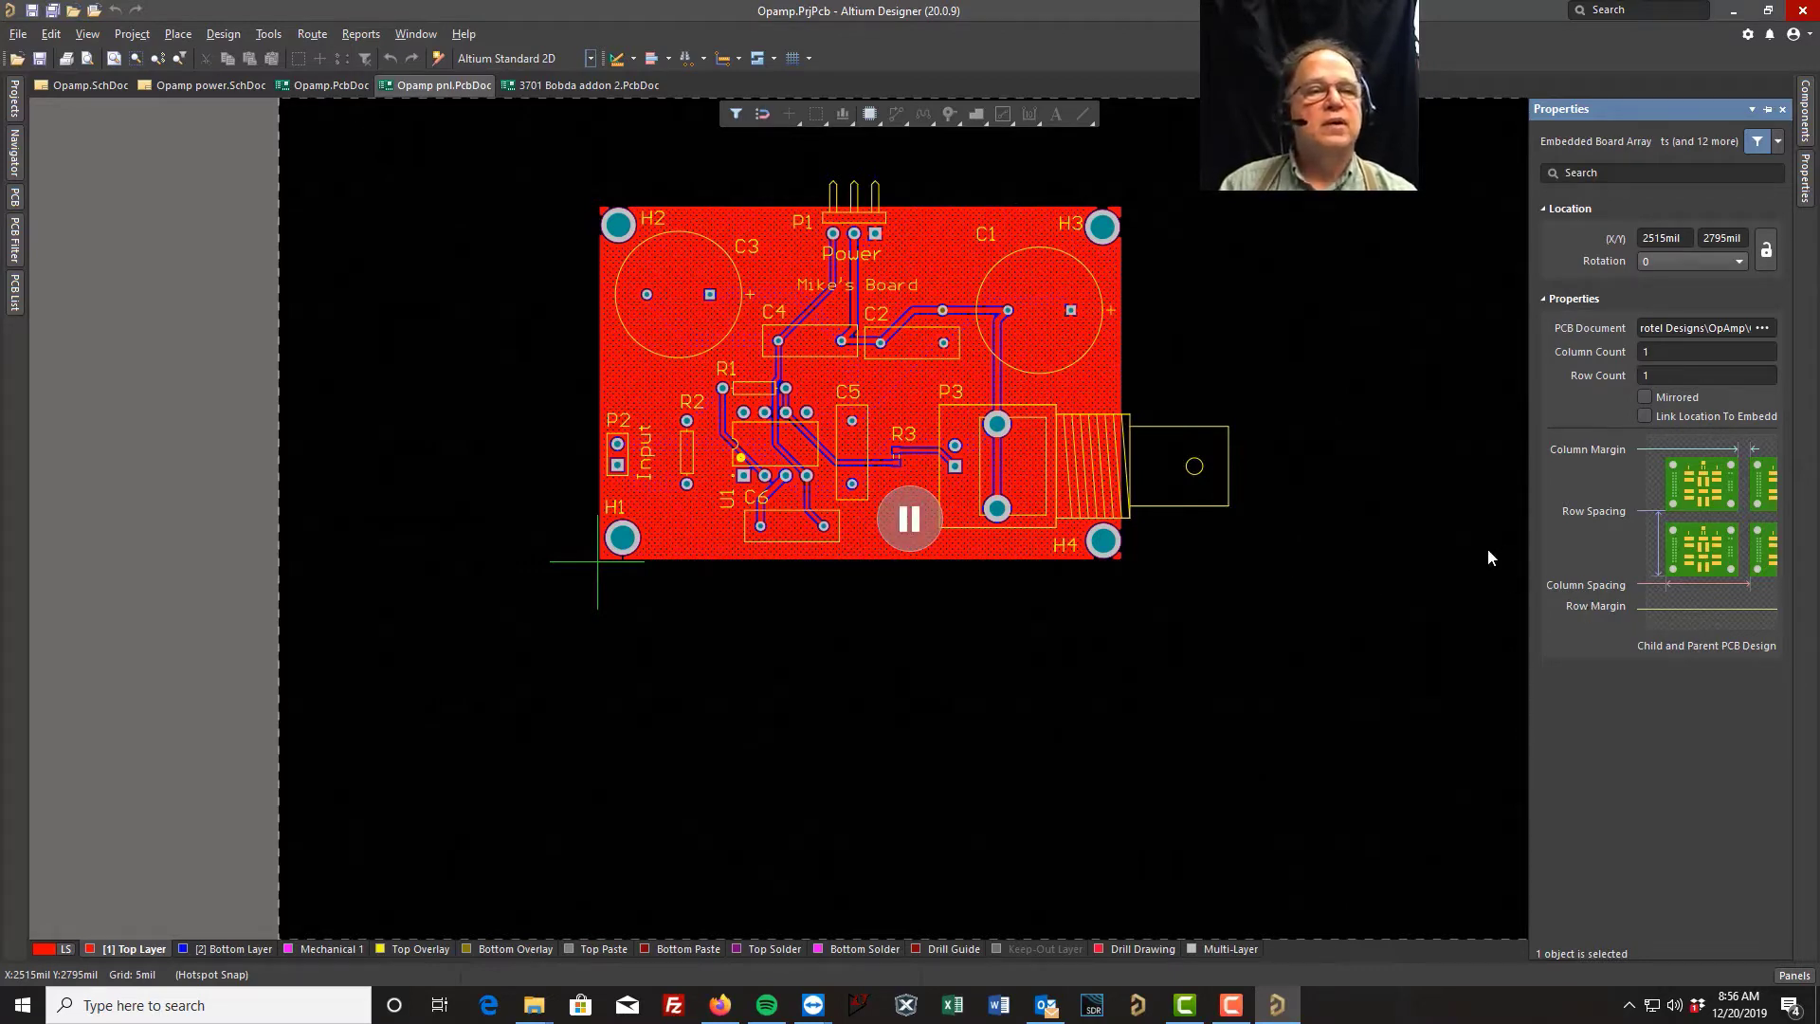
Step: Place the Opamp board array on the panel's lower-left corner at X 1000 mil, Y 1000 mil
click(907, 522)
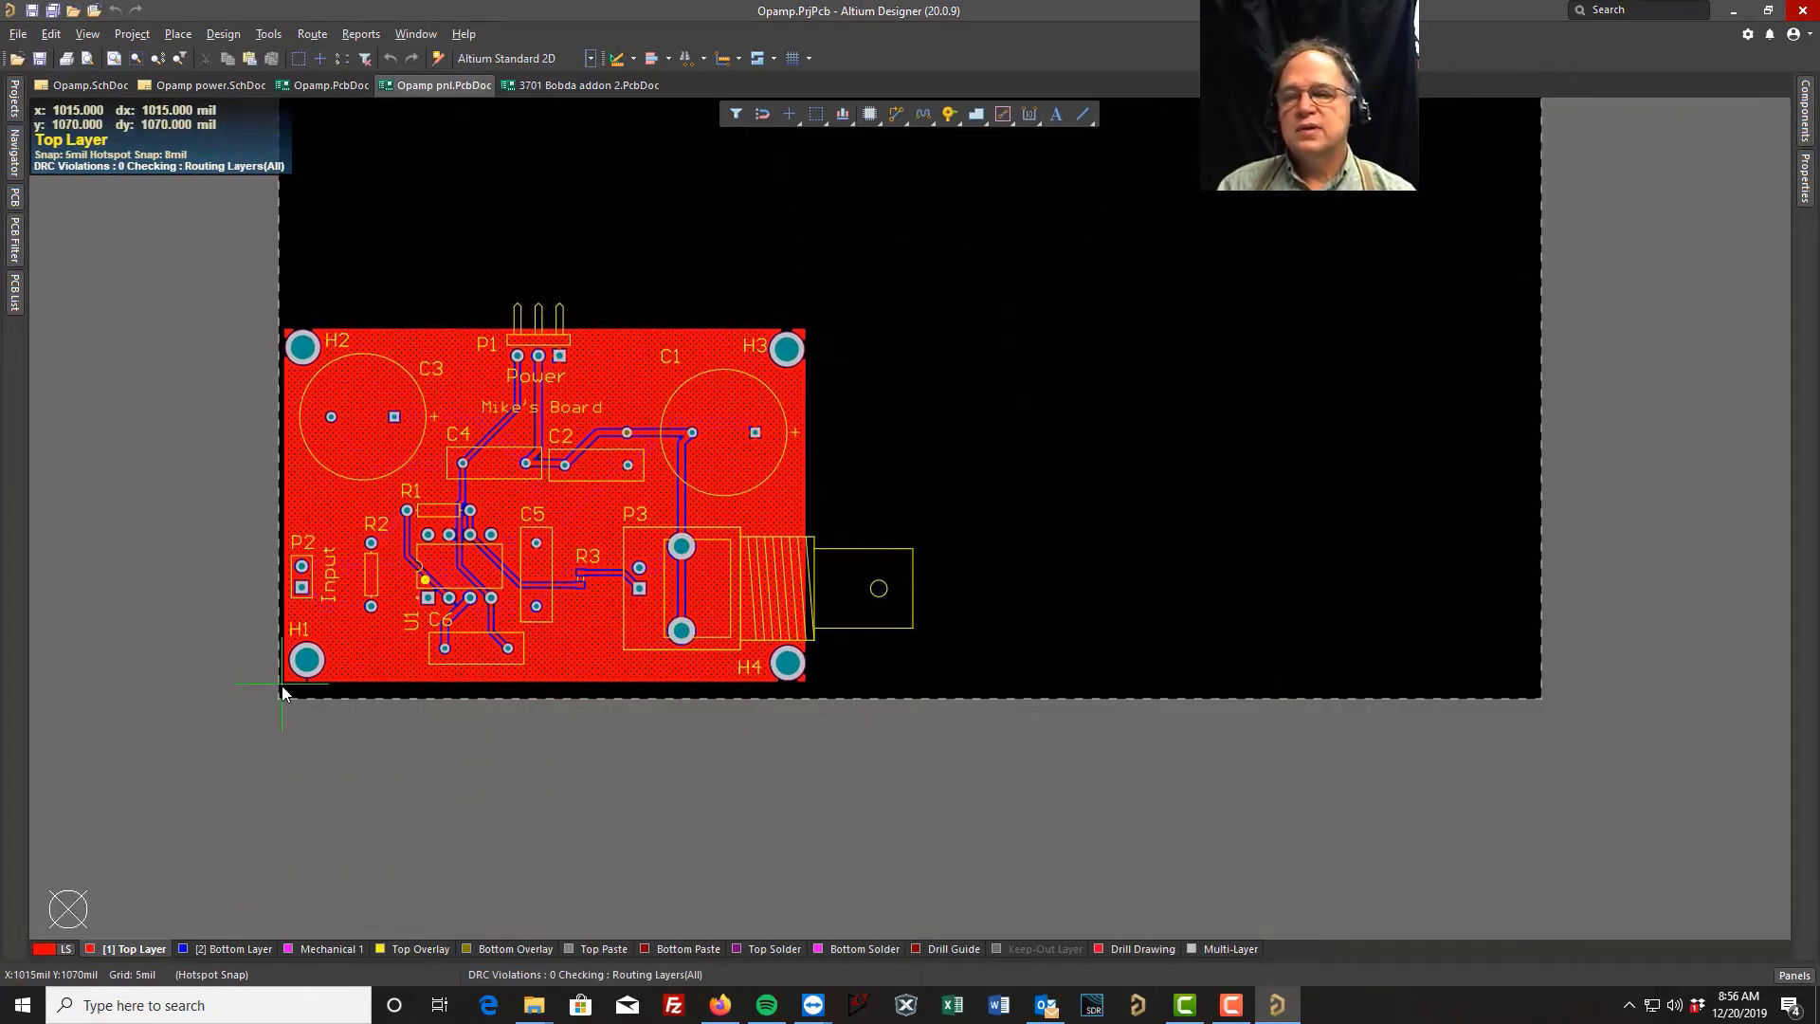
ctrl+scroll(281, 691, up, 4)
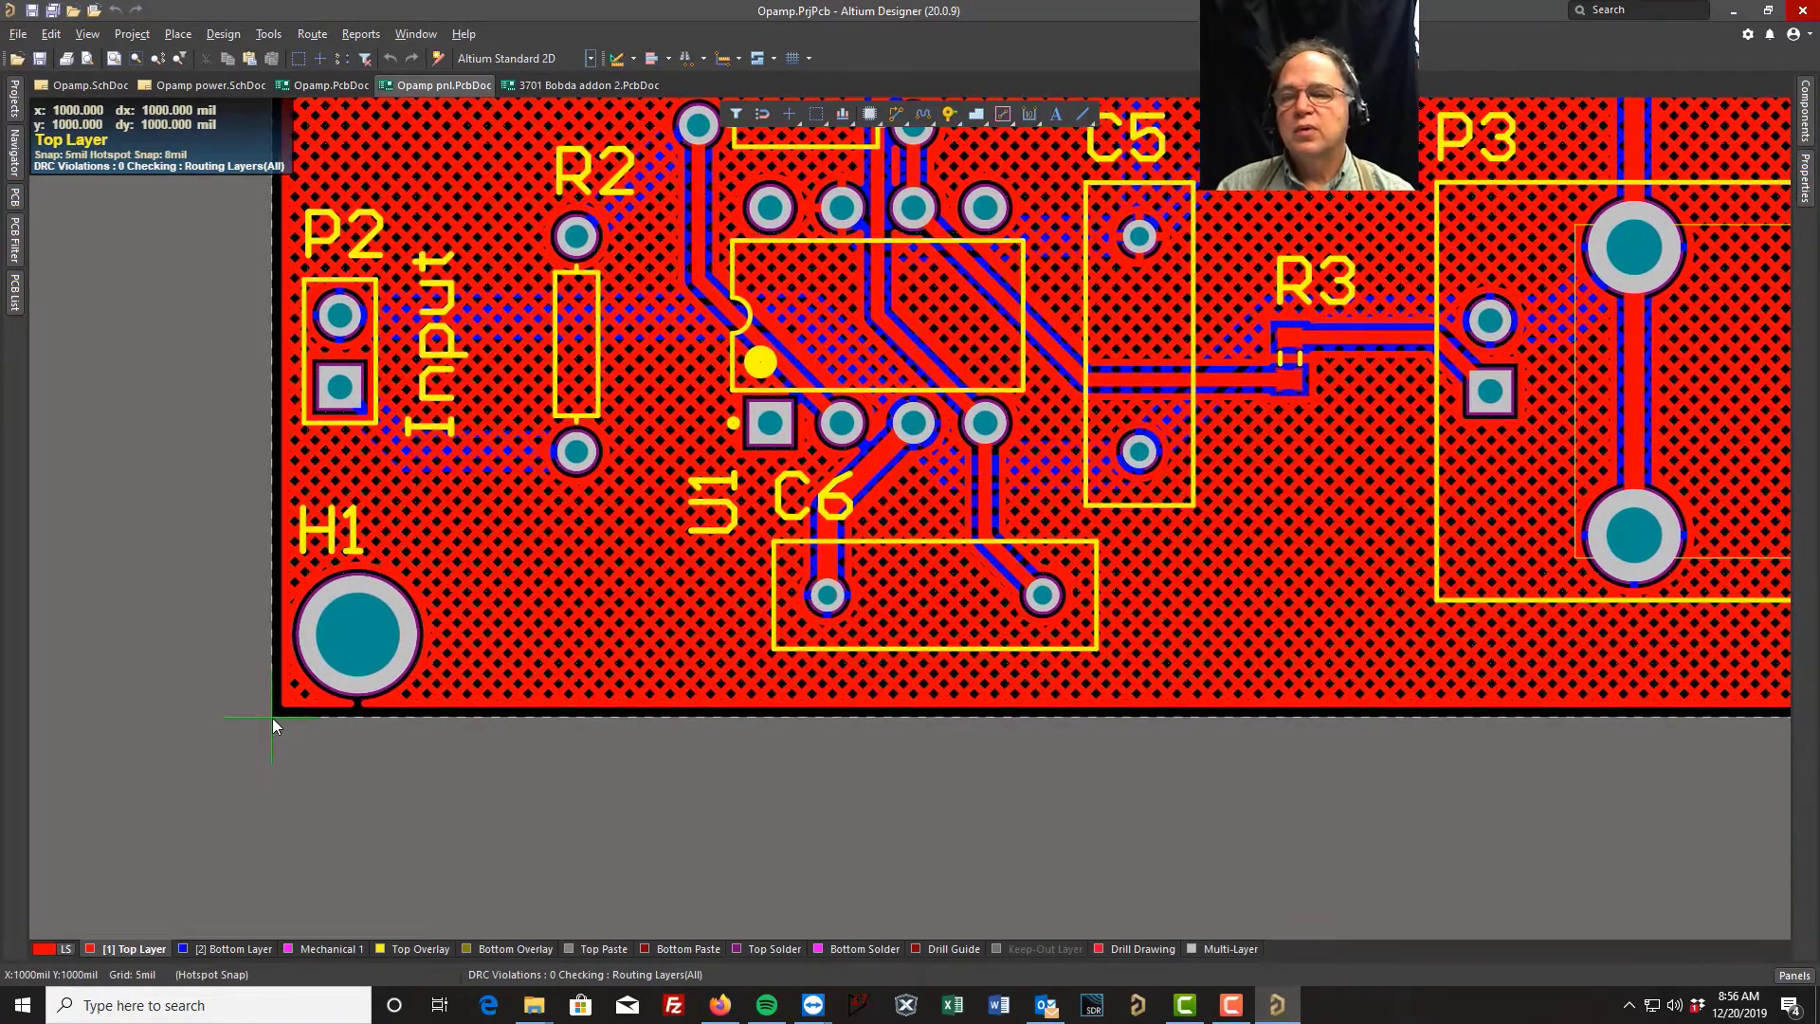
click(271, 719)
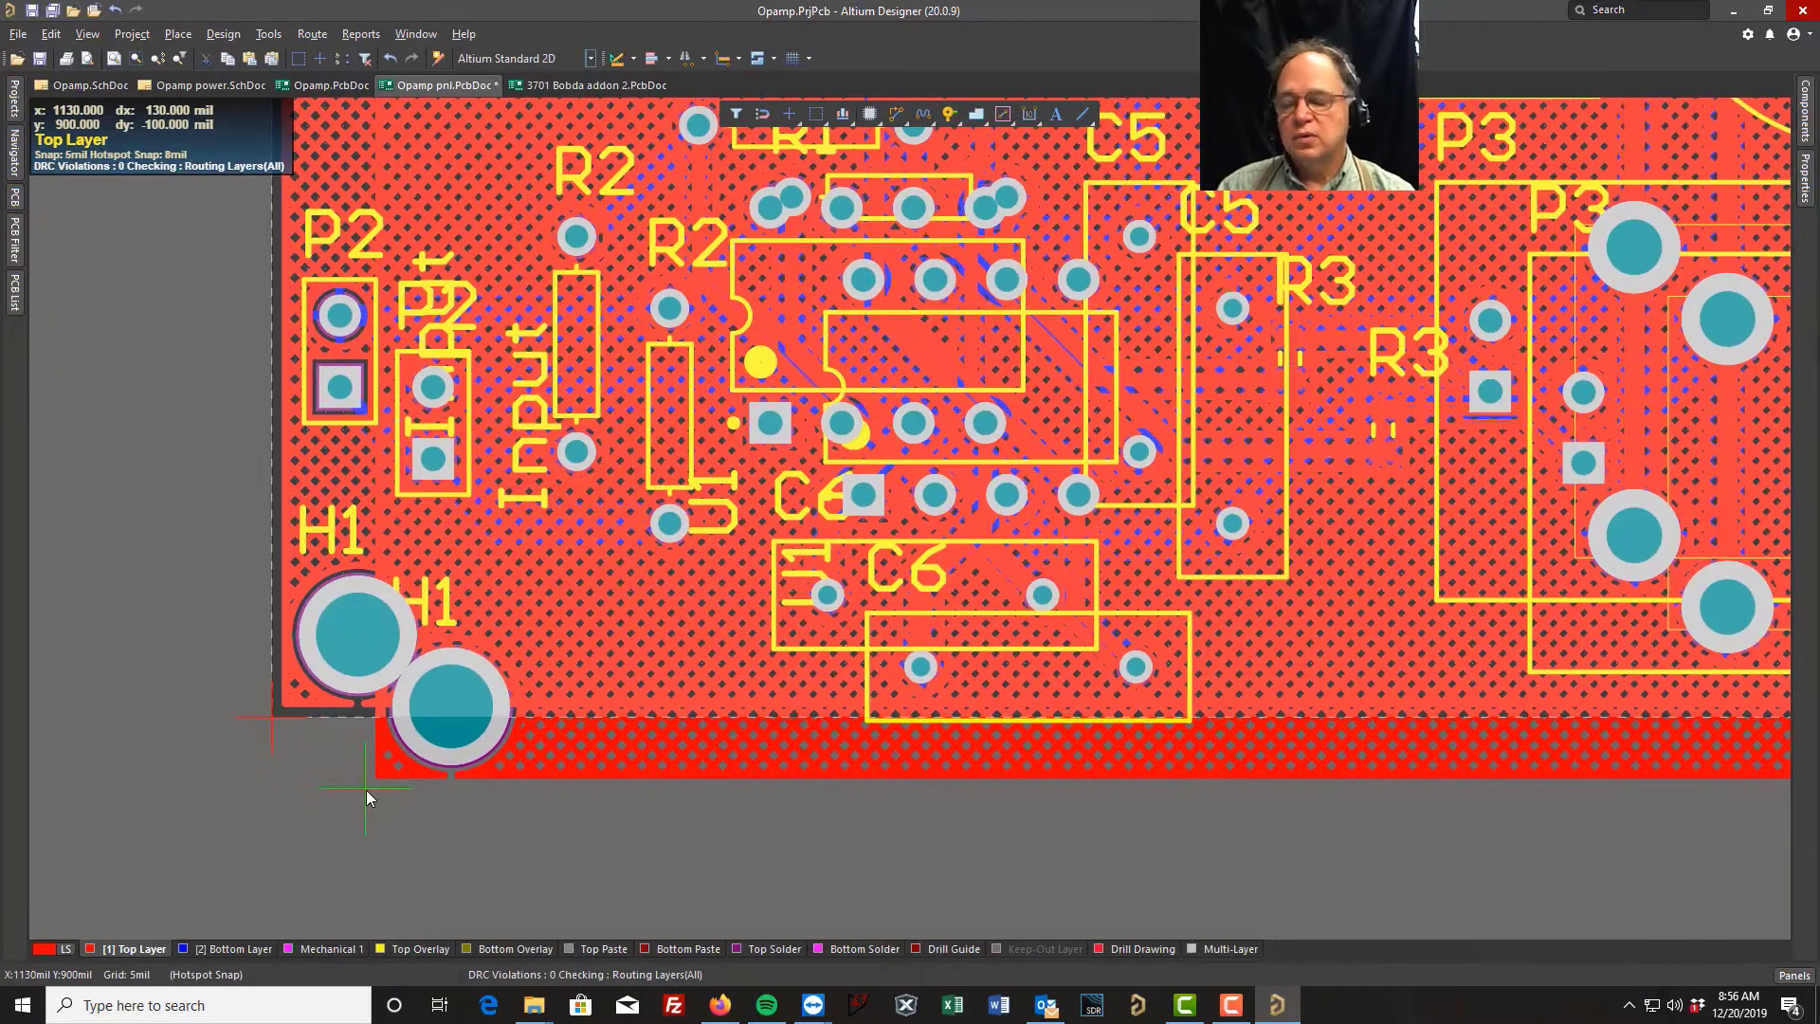
Step: Set the next board array's source to 3701 Bobda addon 2.PcbDoc from the 3701 Bobda addon 2 folder in Protel Designs
key(Tab)
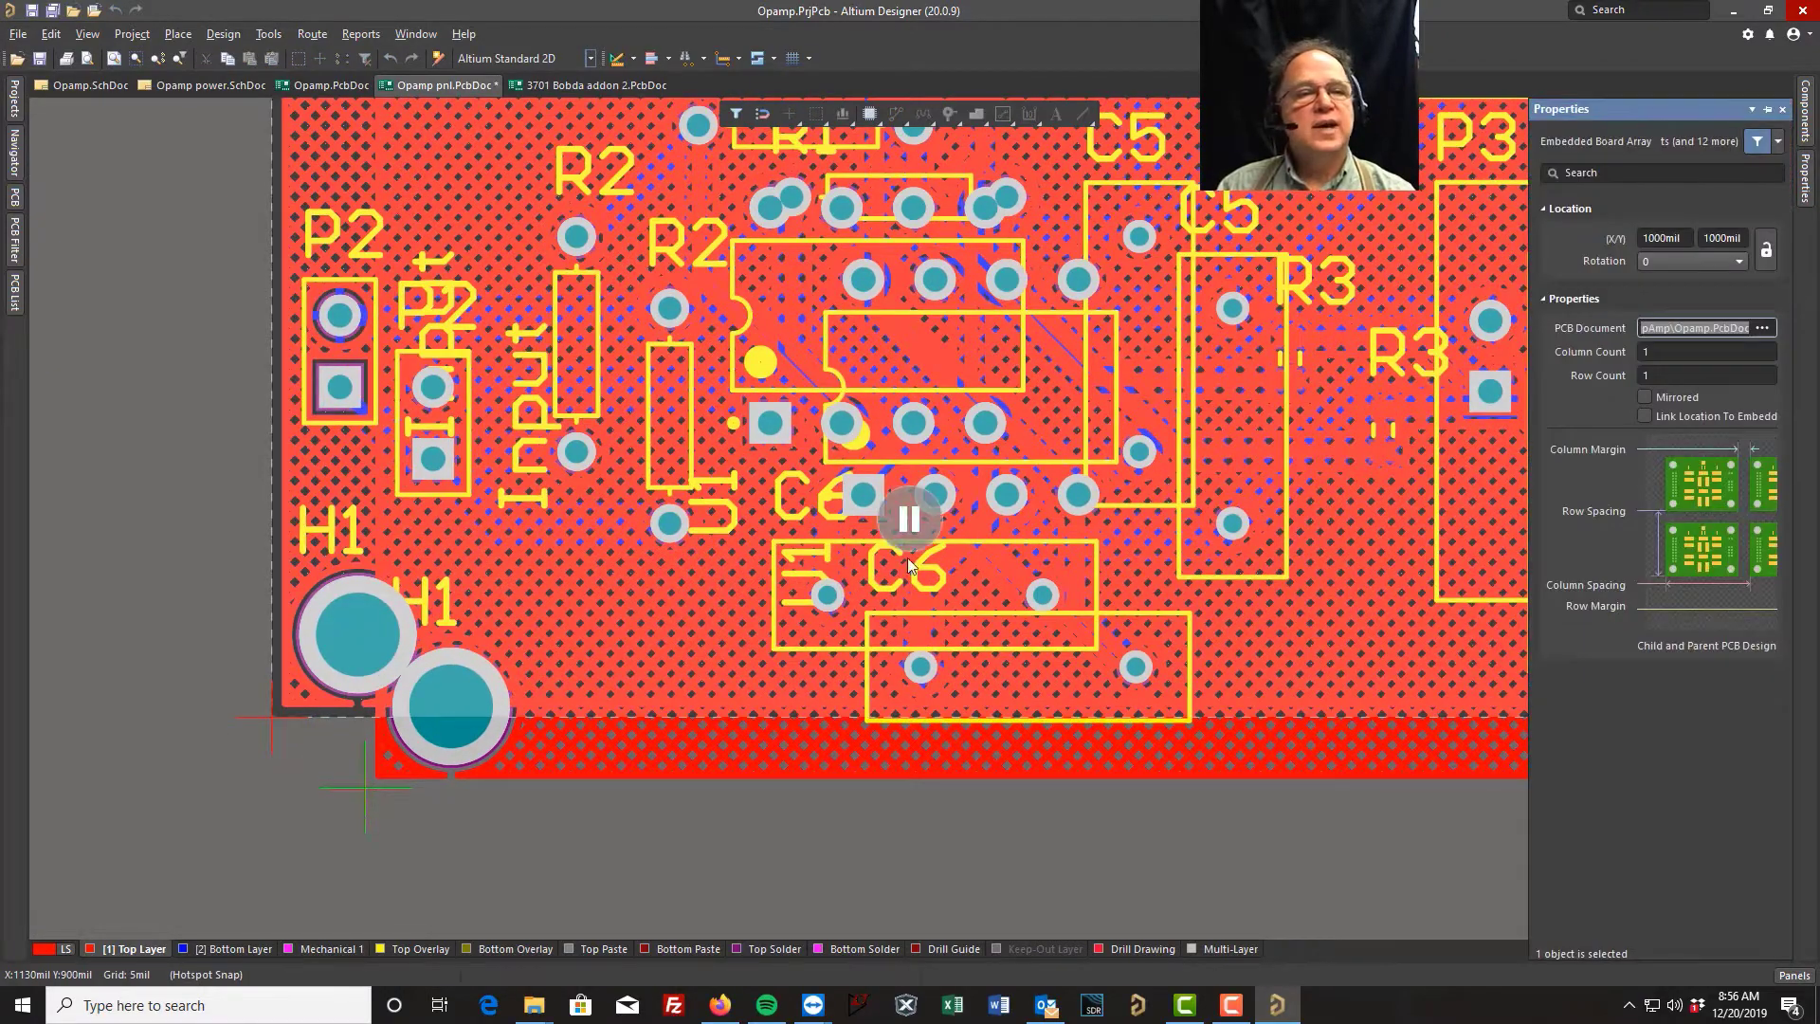
click(1763, 328)
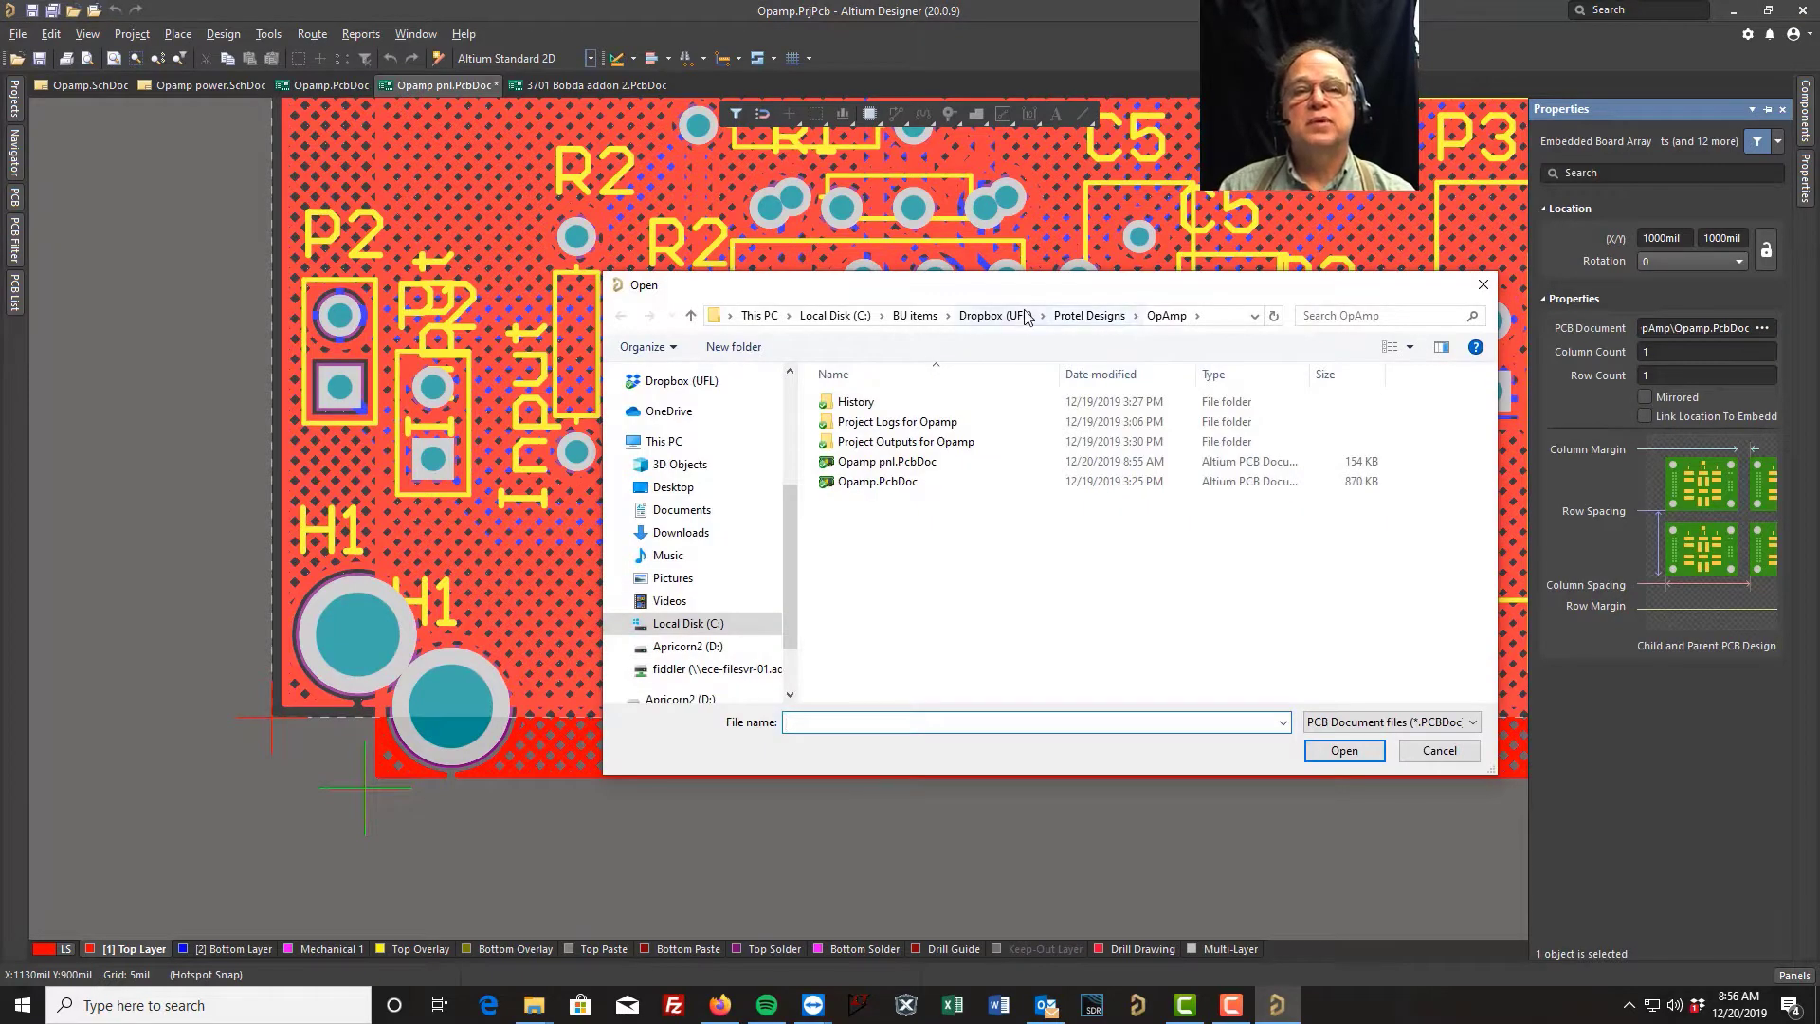
click(979, 320)
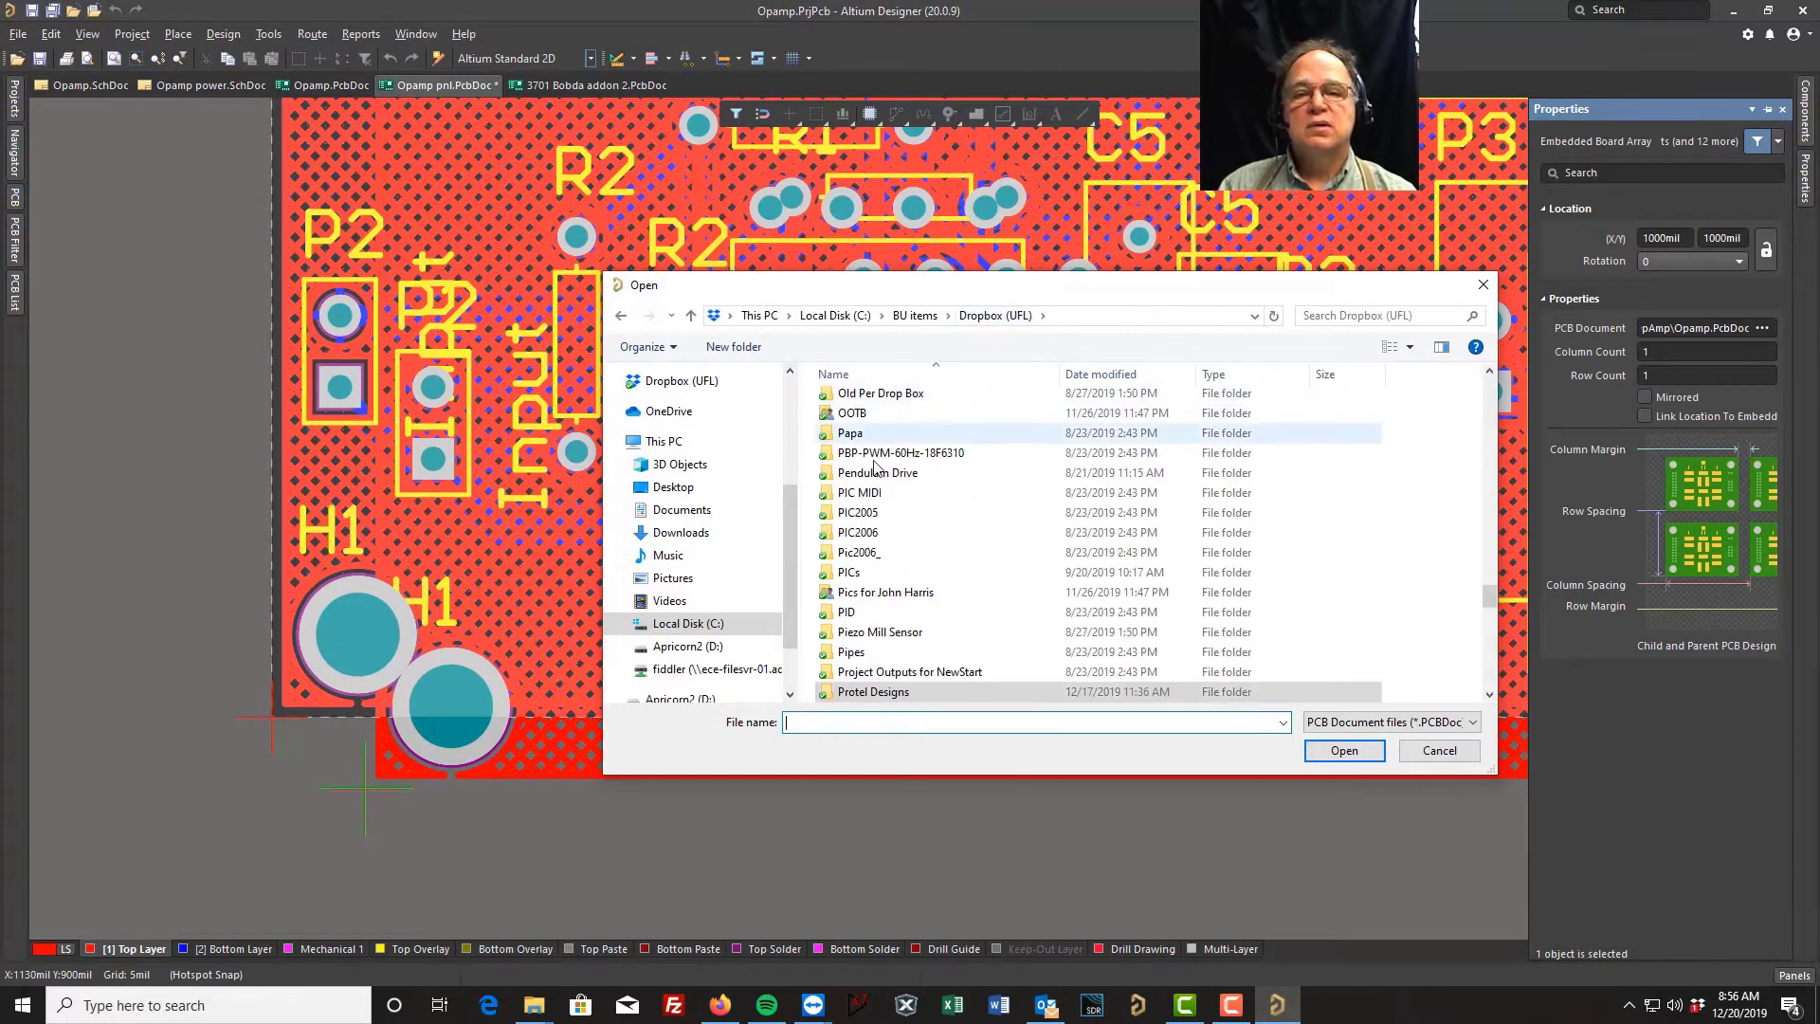
double_click(854, 693)
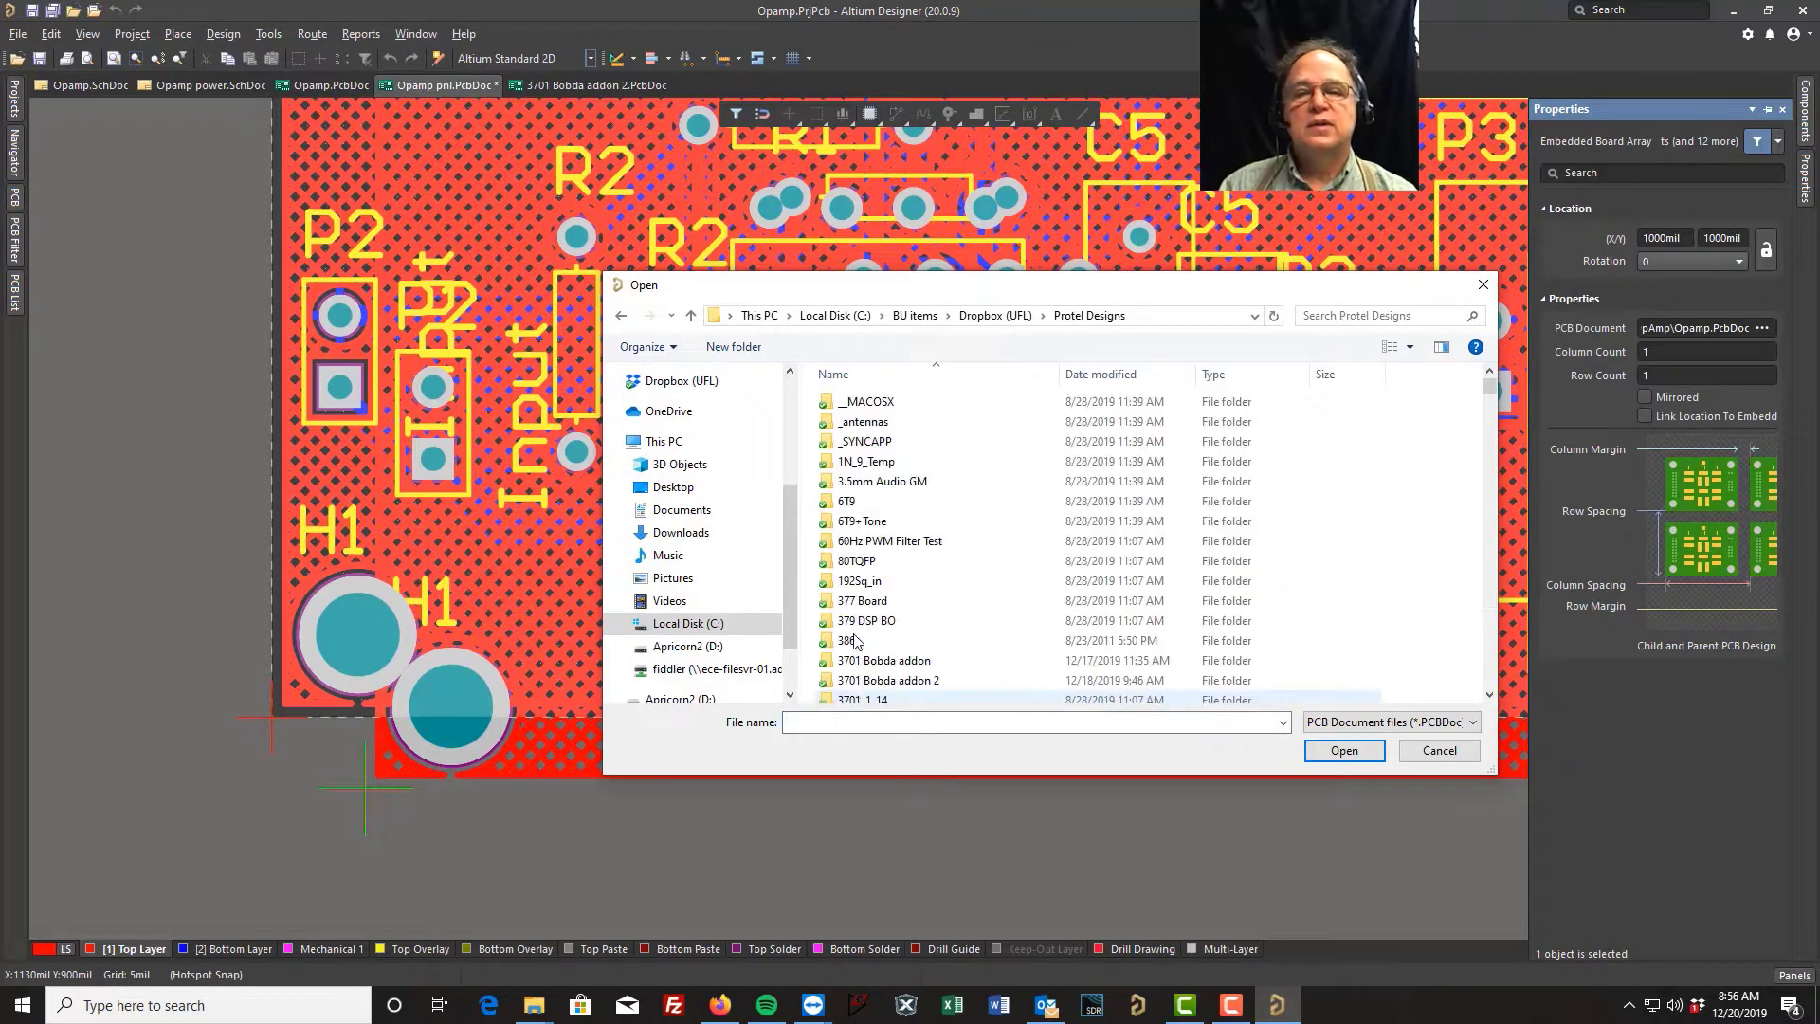
scroll(834, 588, down, 3)
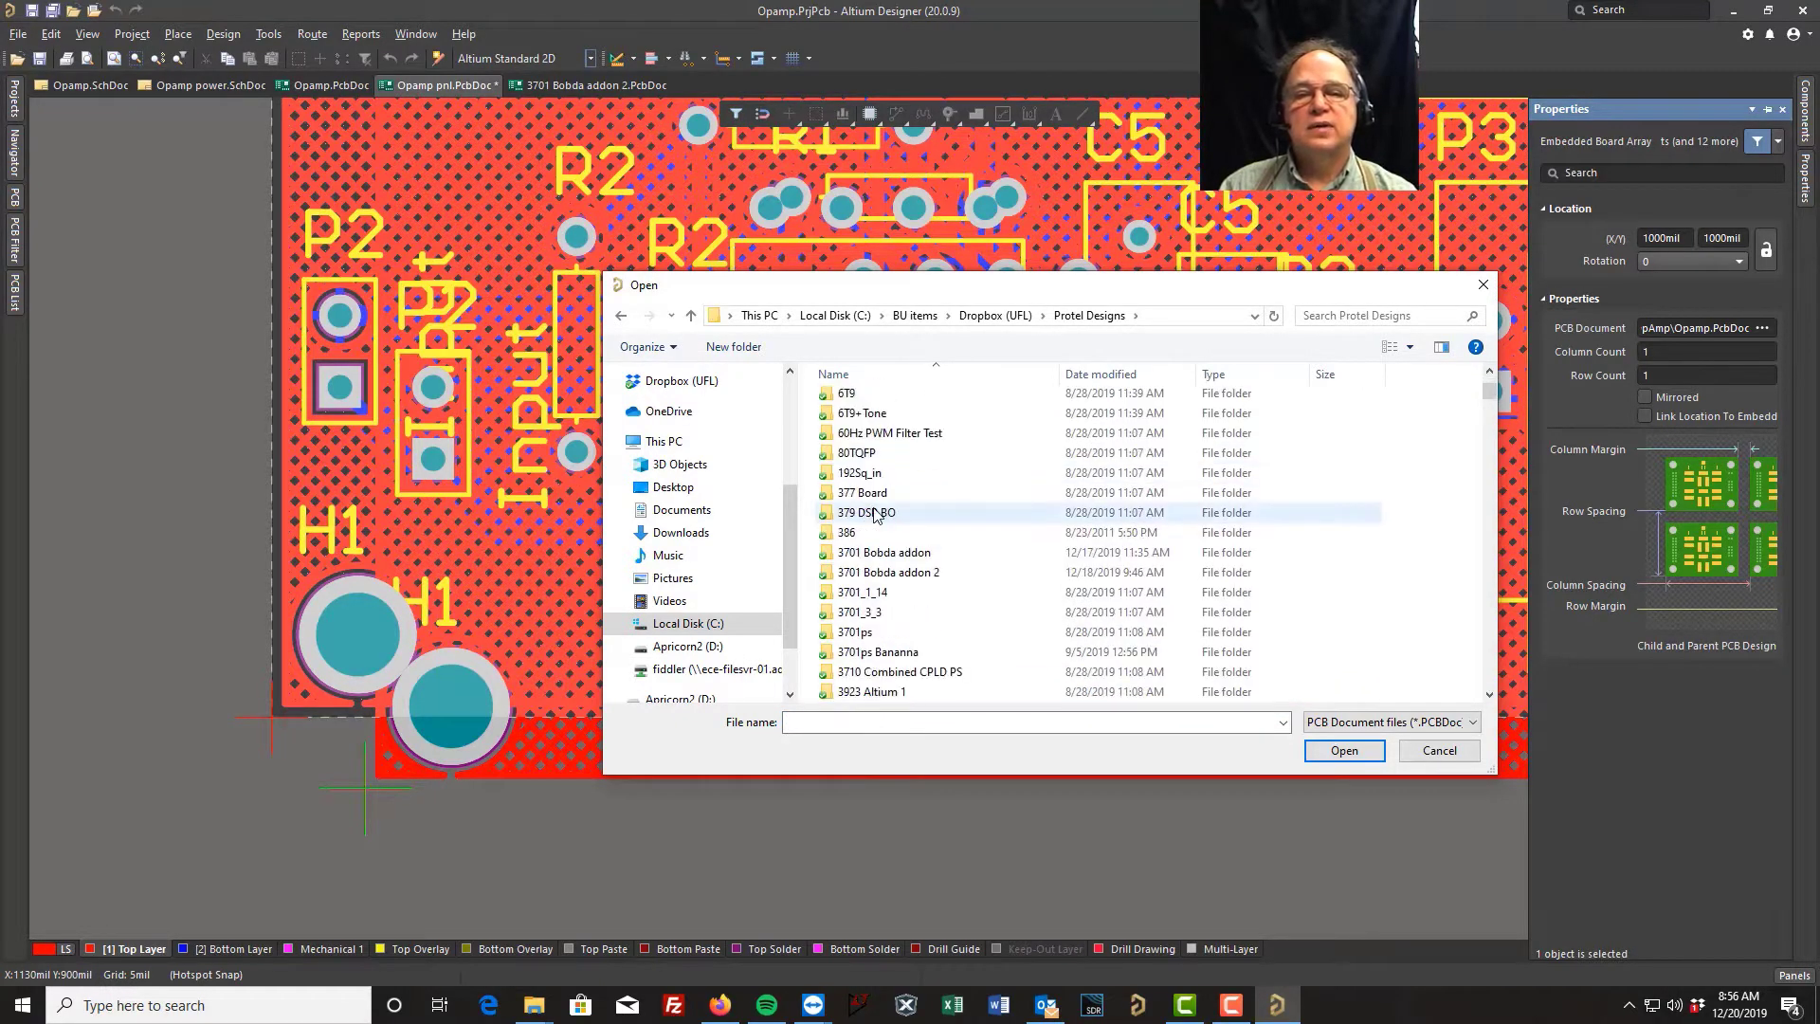
double_click(834, 574)
click(897, 405)
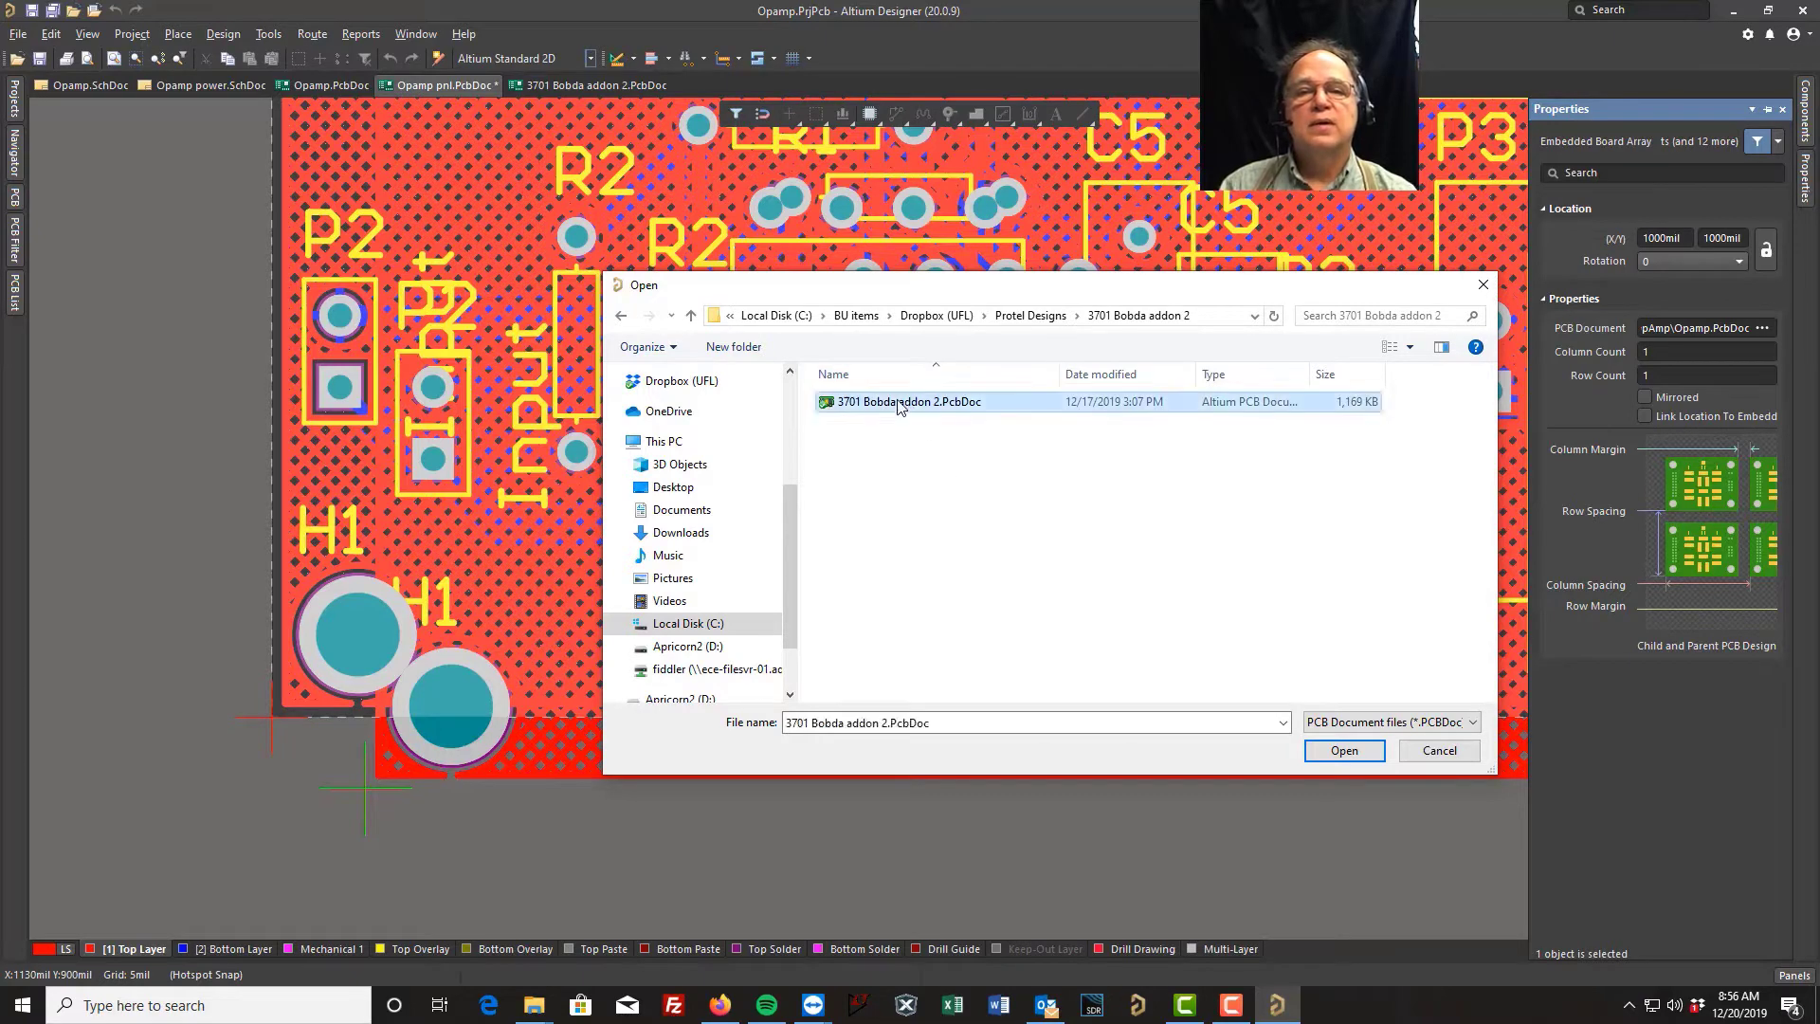
click(1344, 751)
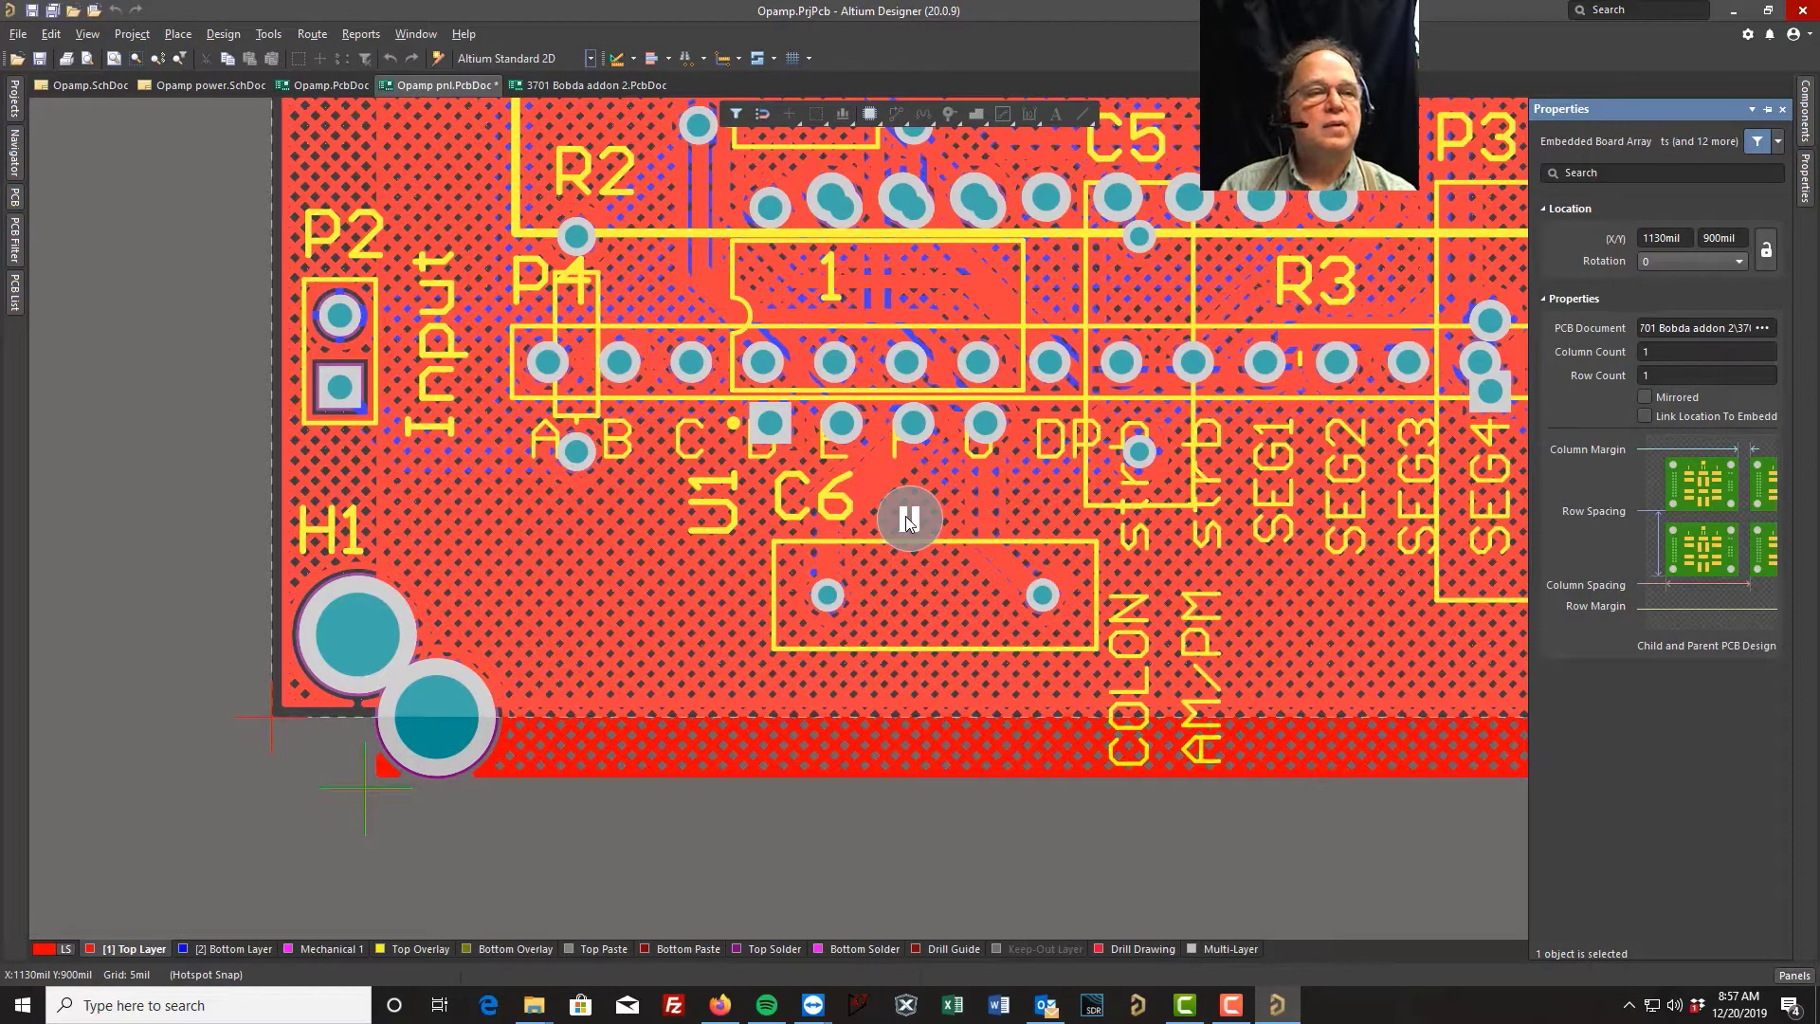
Step: Place the 3701 Bobda addon 2 array just above the Opamp board, left edges aligned, at X 1000 mil, Y 2725 mil
ctrl+scroll(366, 787, down, 5)
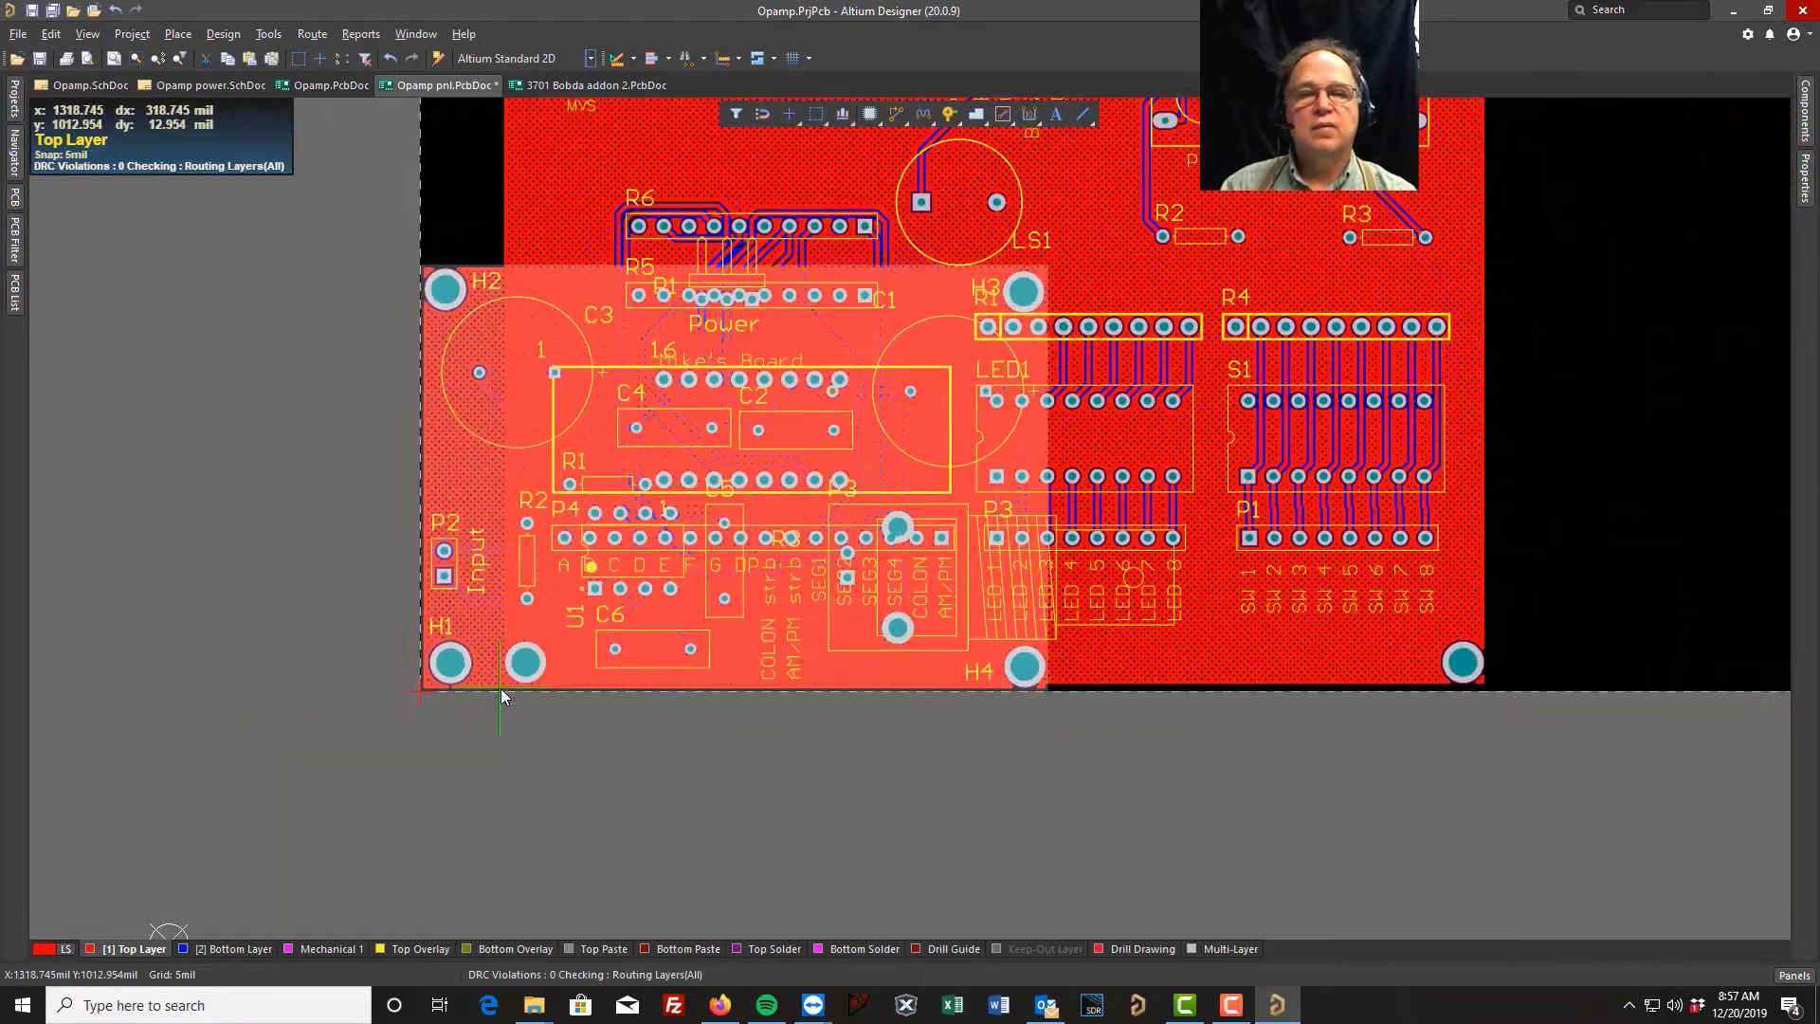
ctrl+scroll(500, 692, down, 1)
drag(532, 656, 441, 362)
ctrl+scroll(440, 365, up, 1)
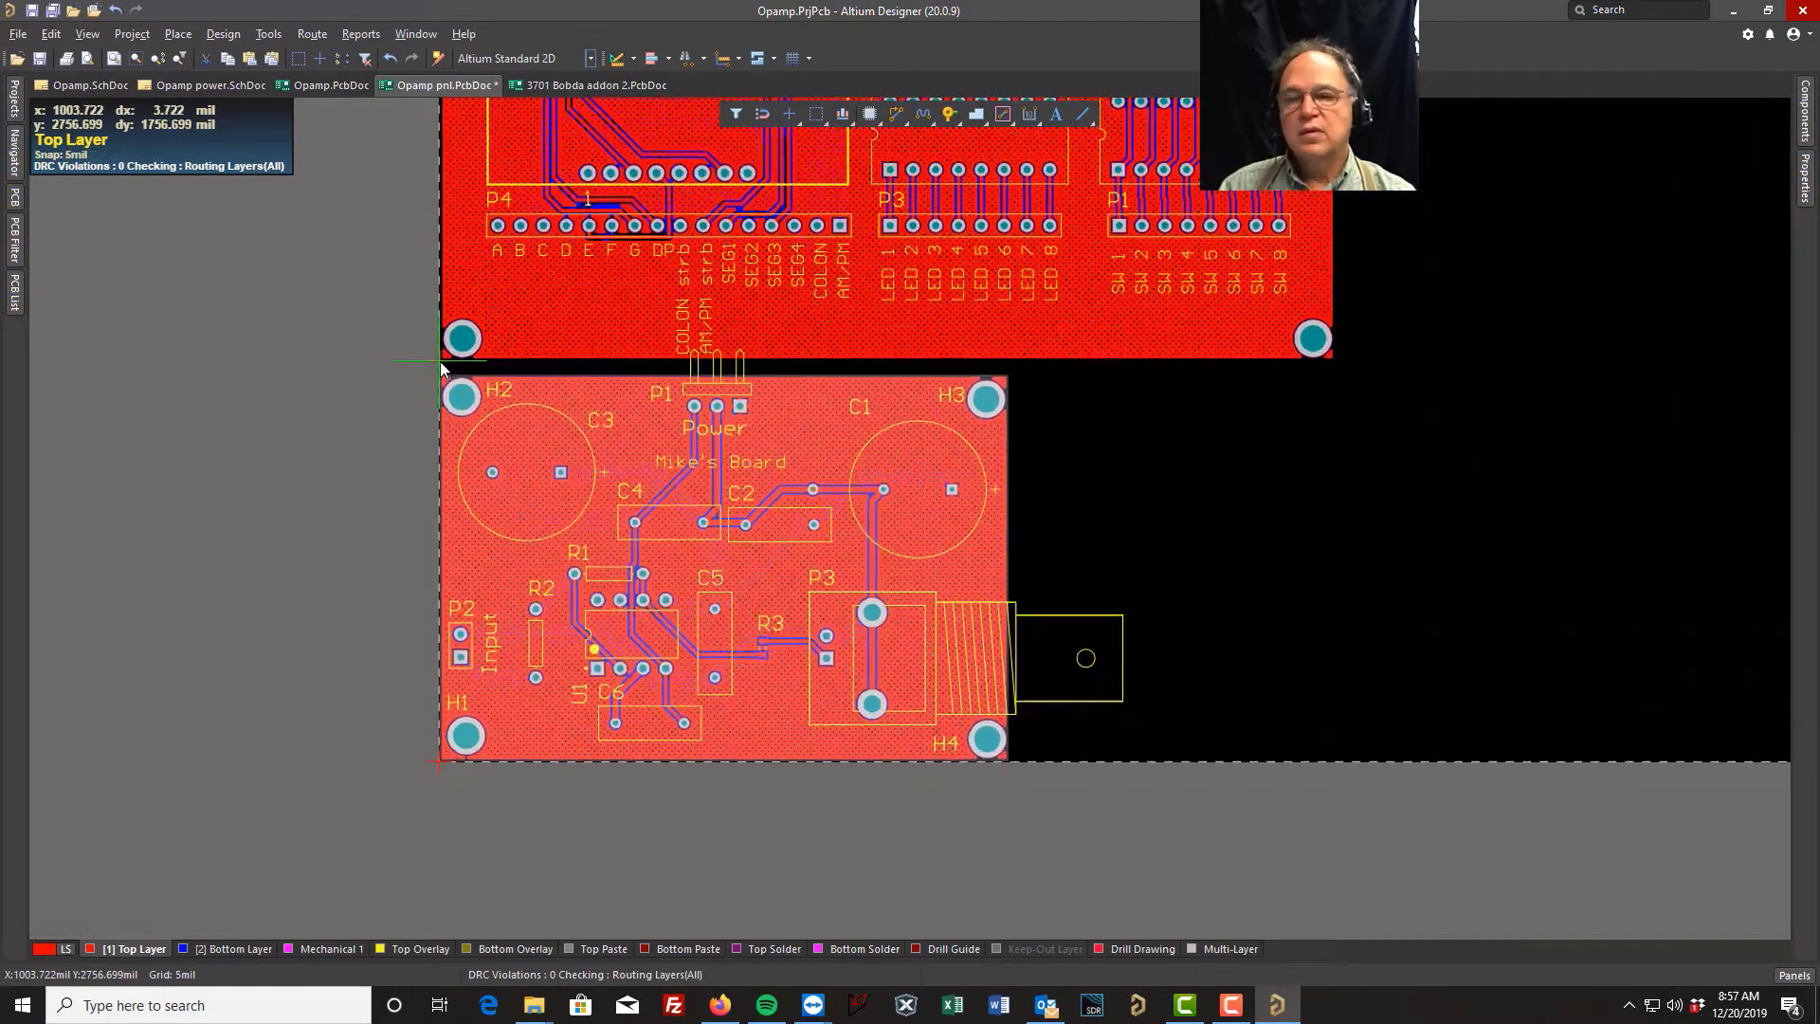
ctrl+scroll(441, 365, up, 2)
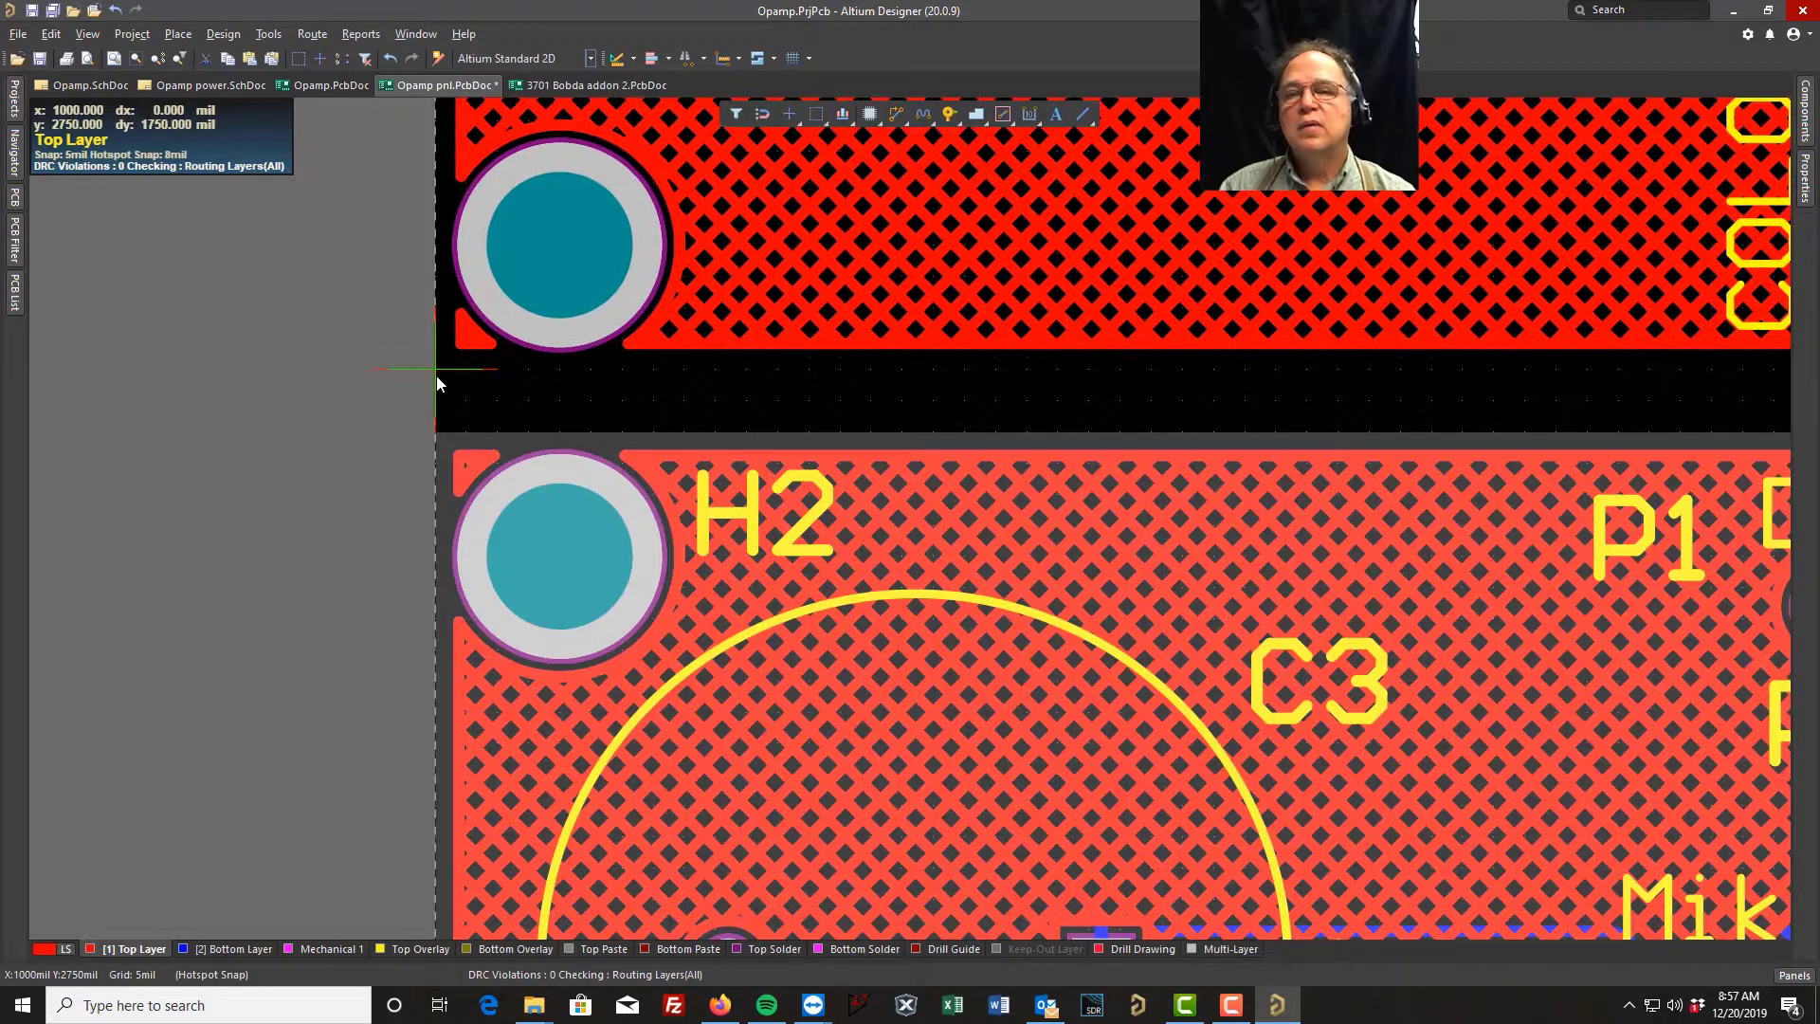
drag(436, 376, 436, 400)
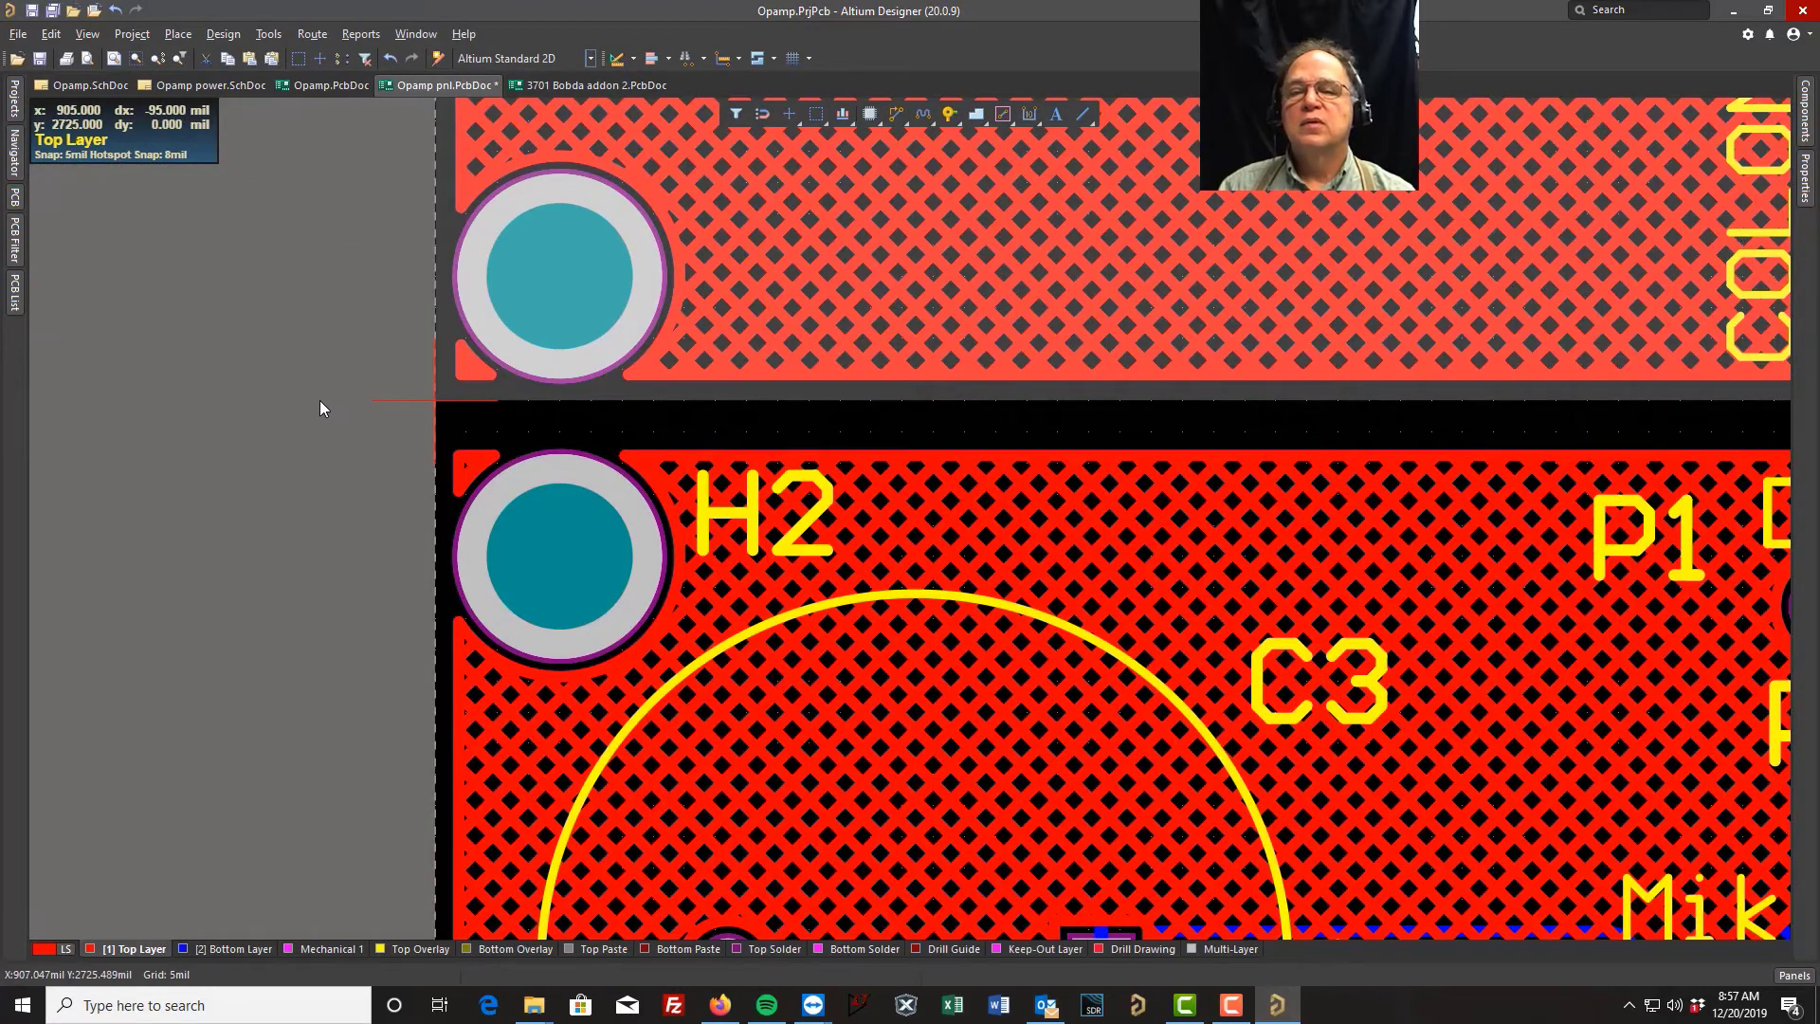
ctrl+scroll(320, 400, down, 4)
ctrl+scroll(343, 409, down, 2)
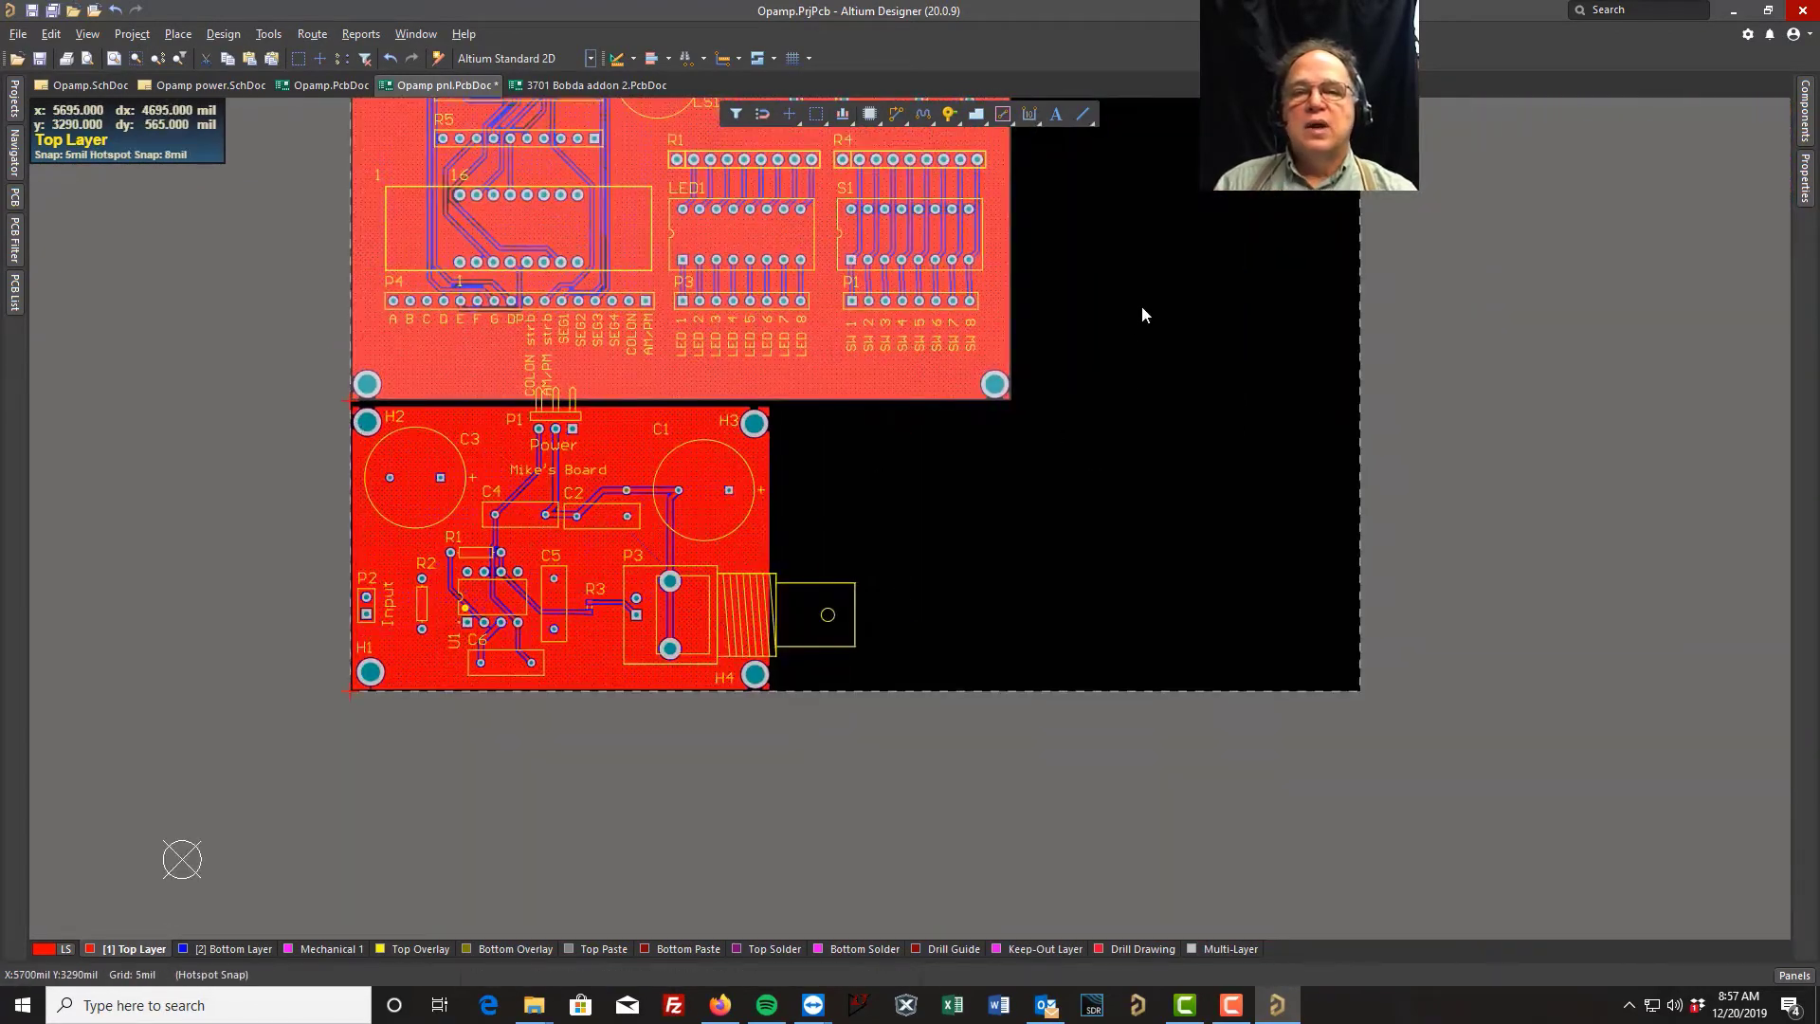
right_drag(1142, 309, 1183, 621)
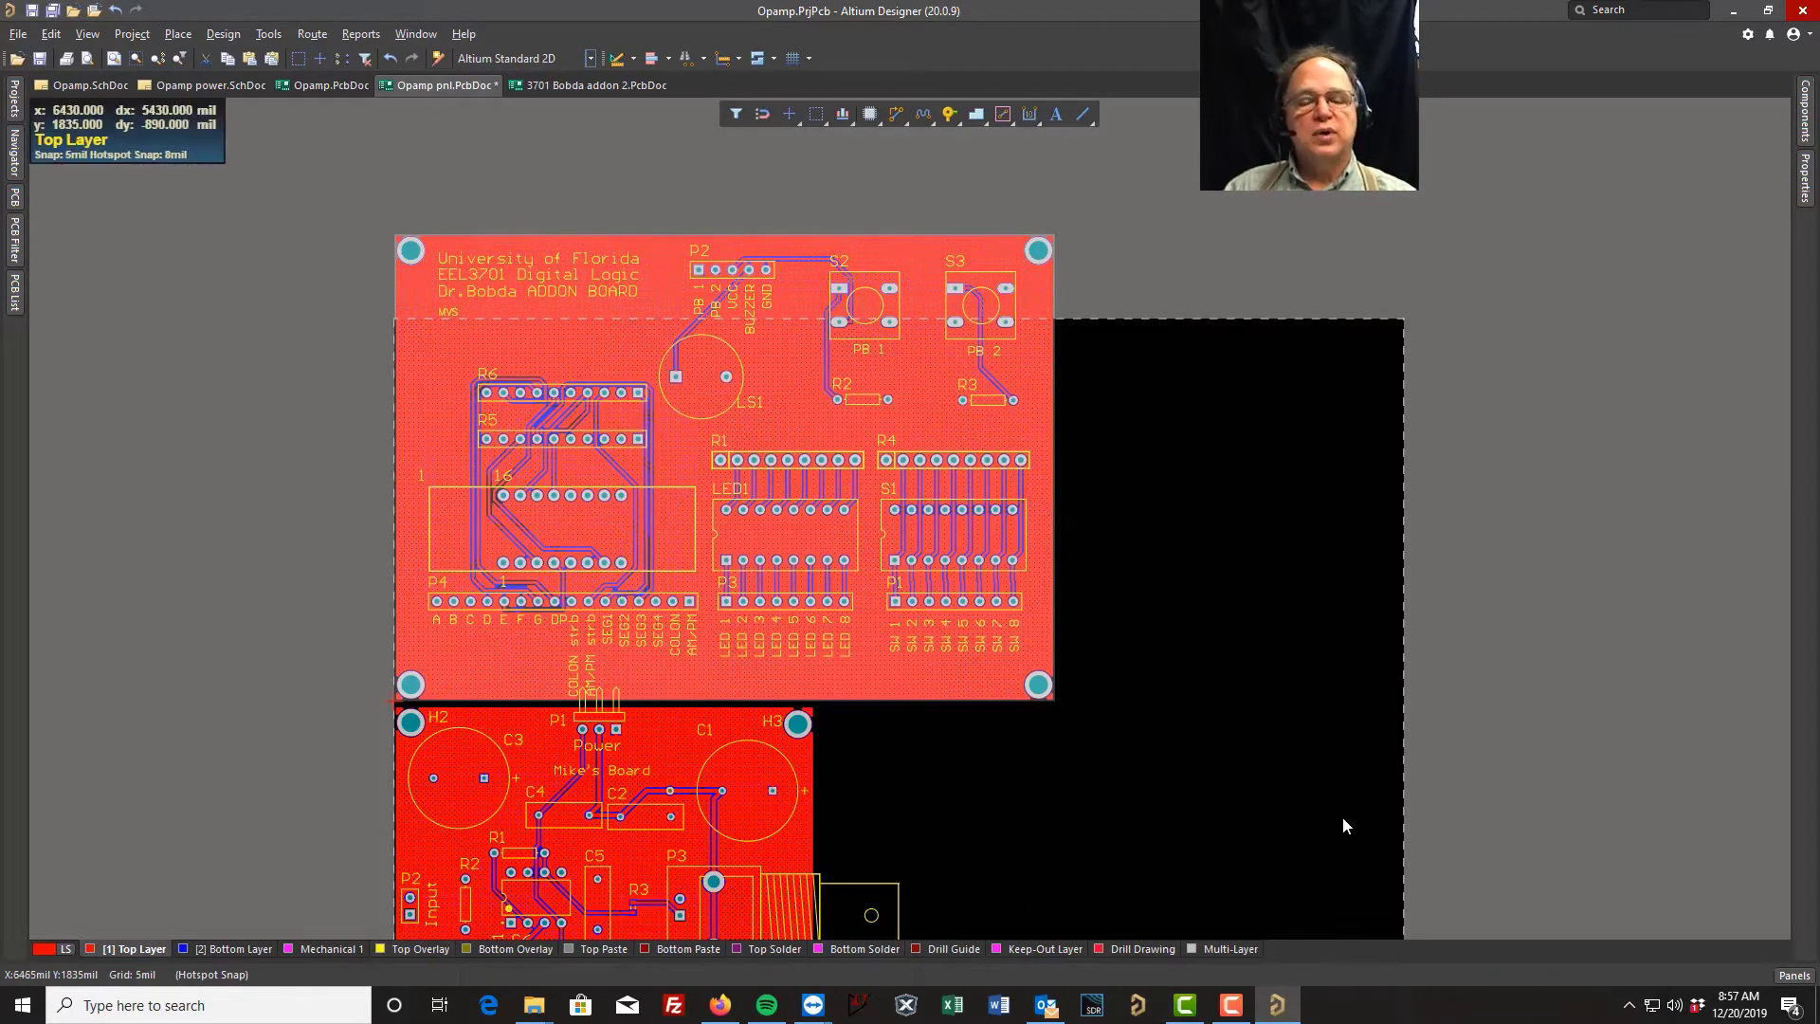
Step: Set the Opamp board array to a column count of 2 and a row count of 2
scroll(1115, 800, up, 3)
scroll(1115, 800, down, 7)
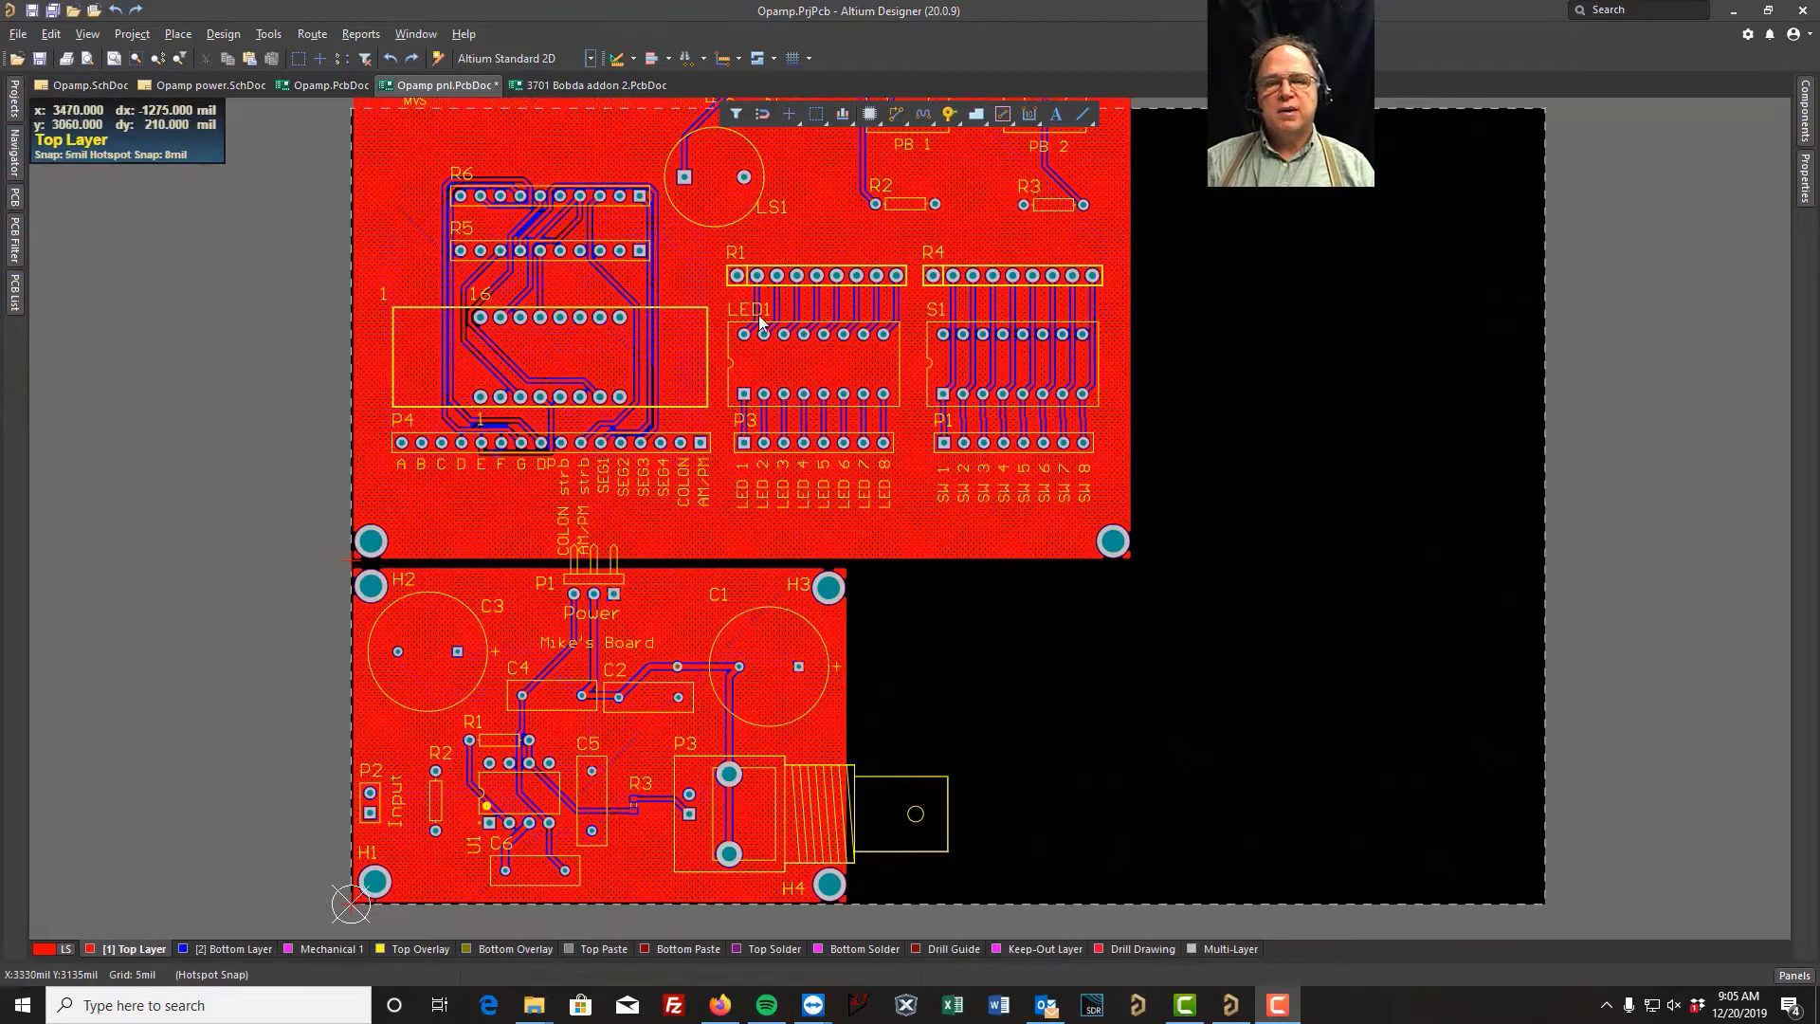
click(633, 754)
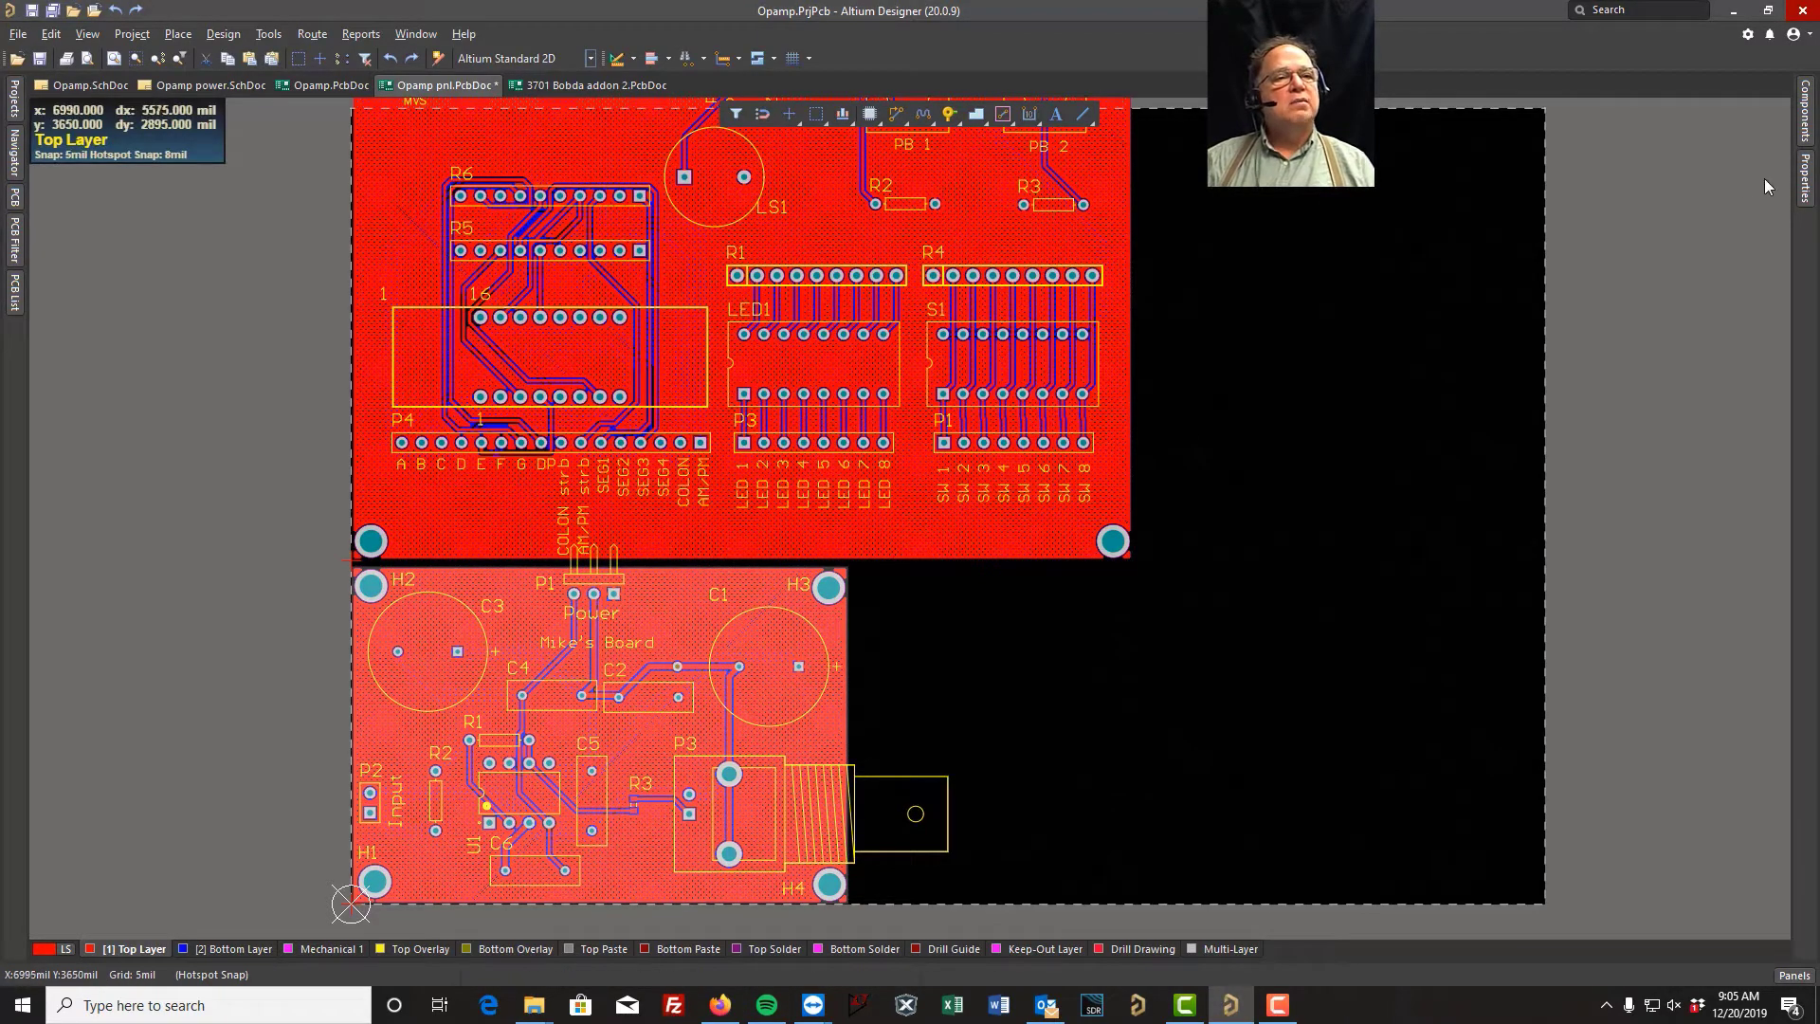
click(1806, 194)
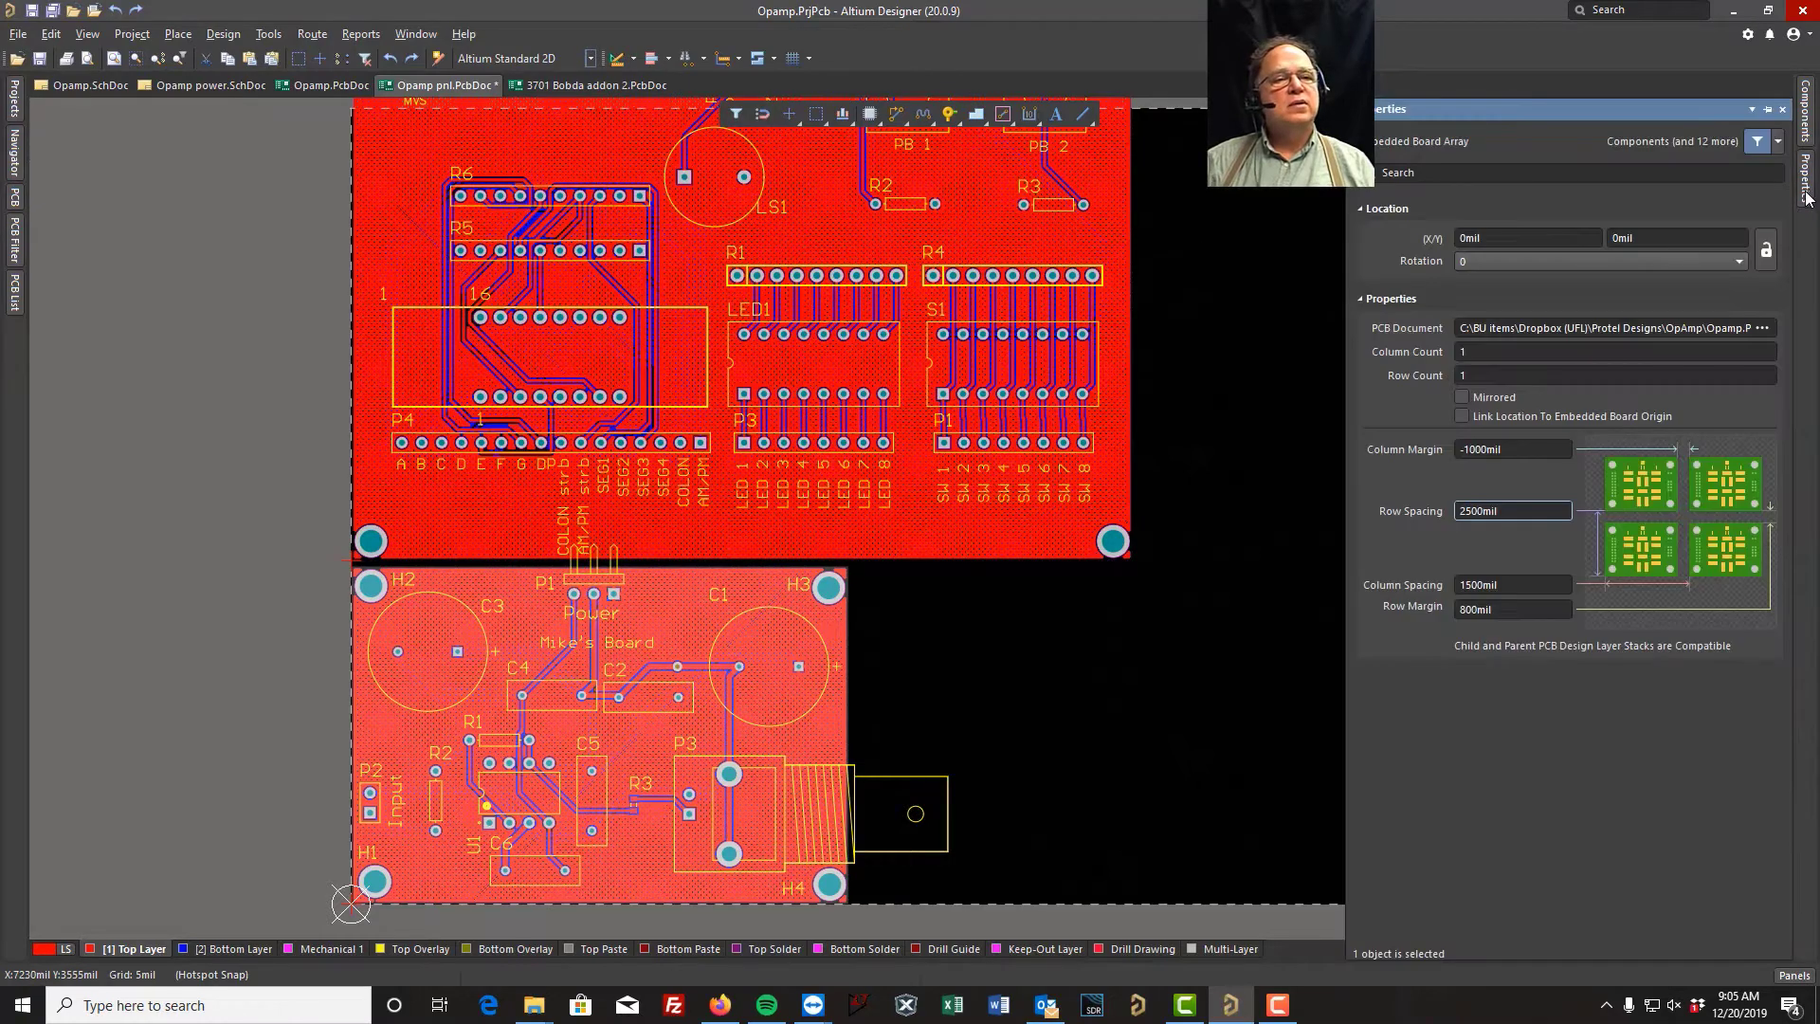
click(1767, 109)
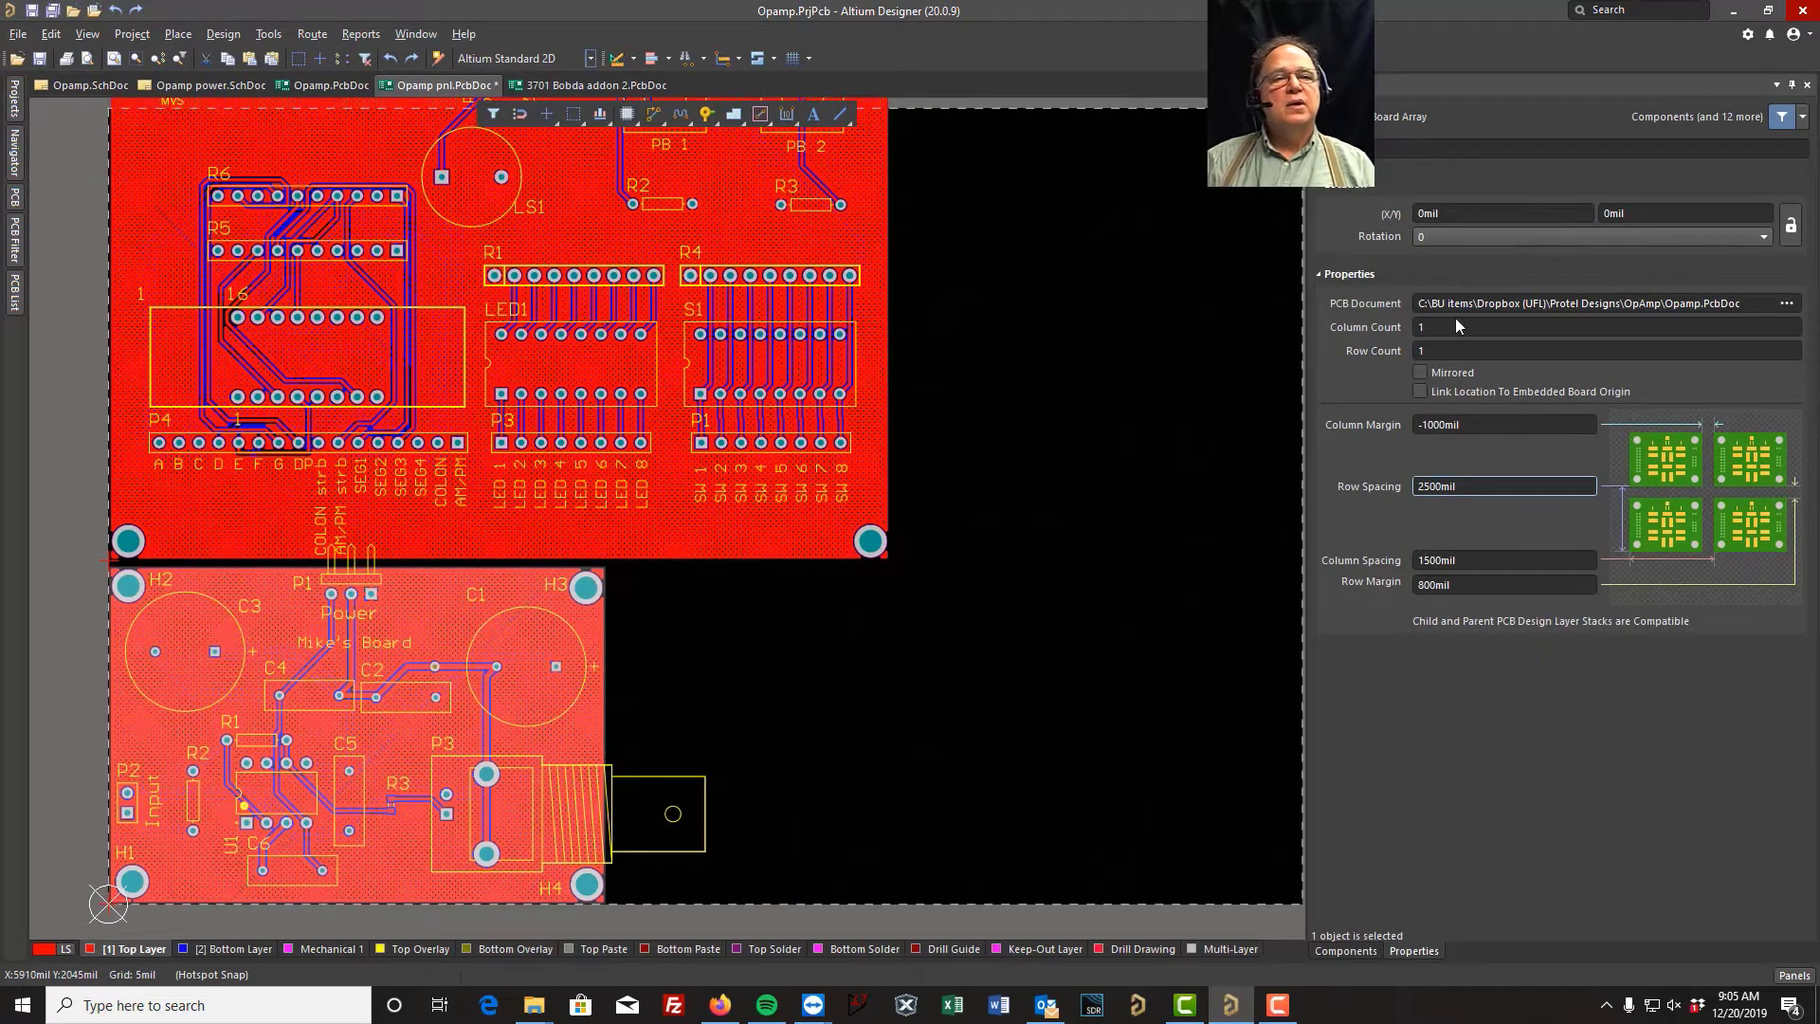
click(1436, 328)
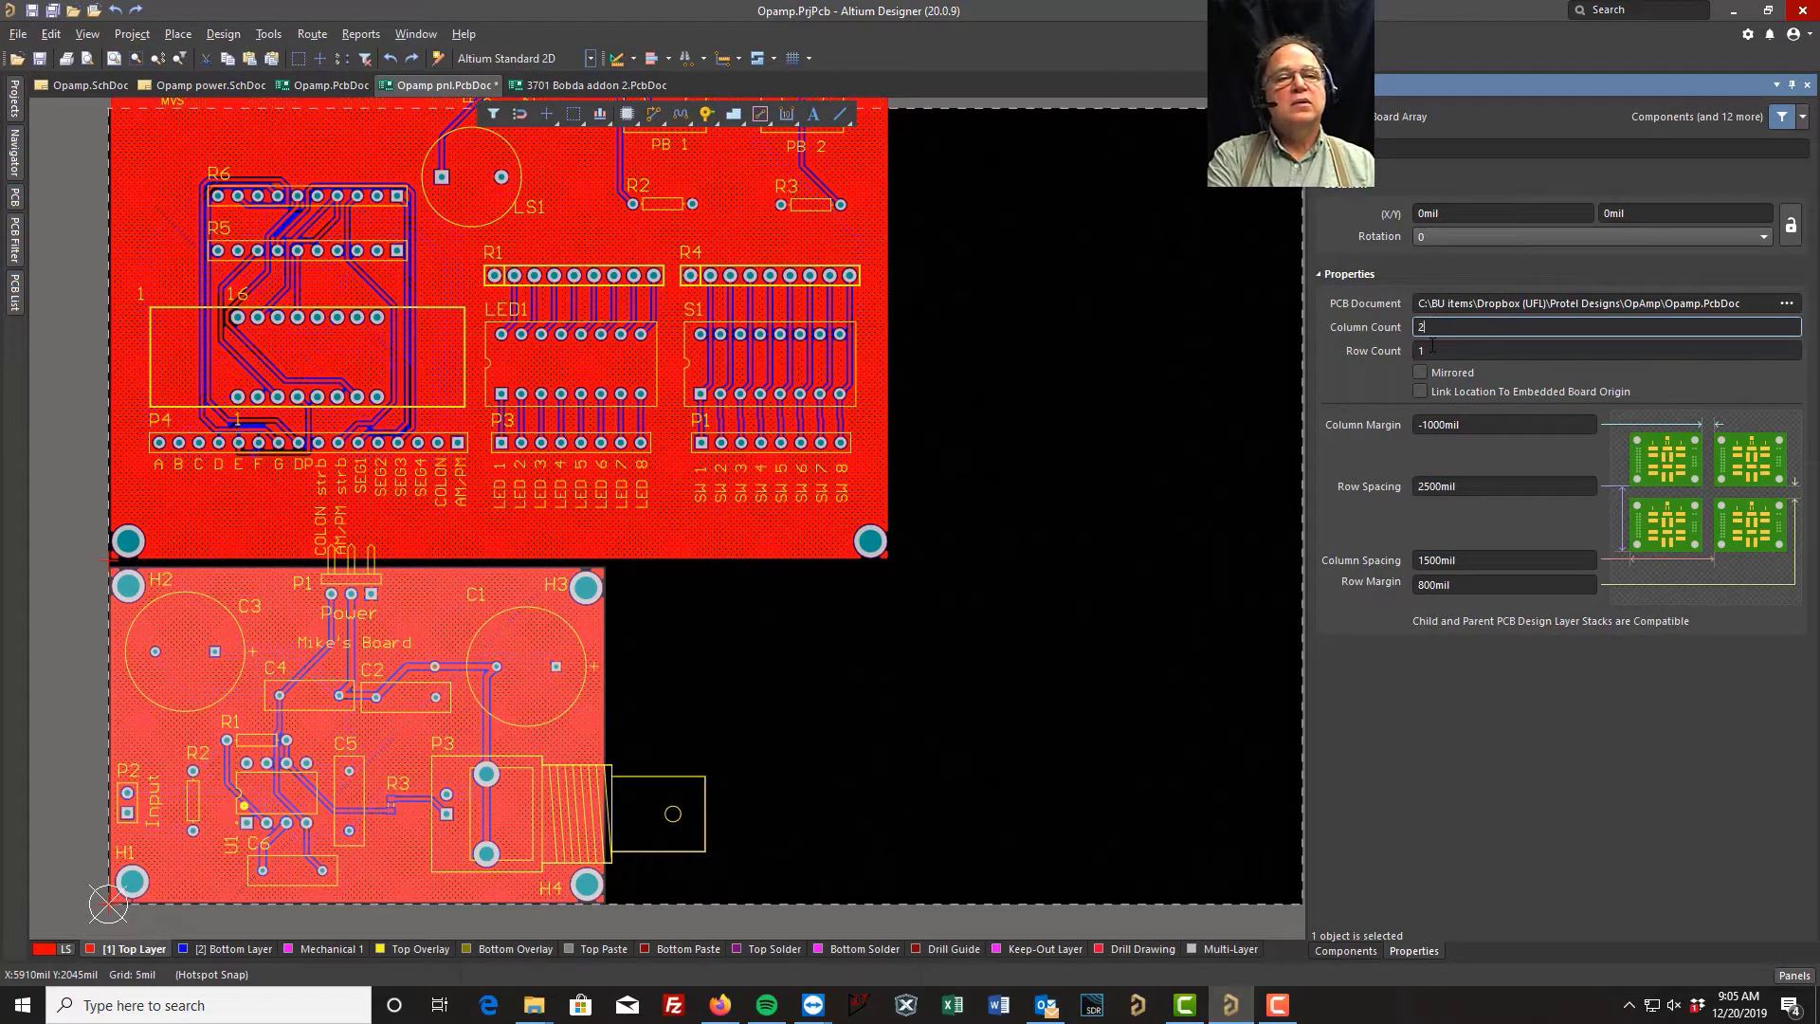
text(2)
click(1432, 349)
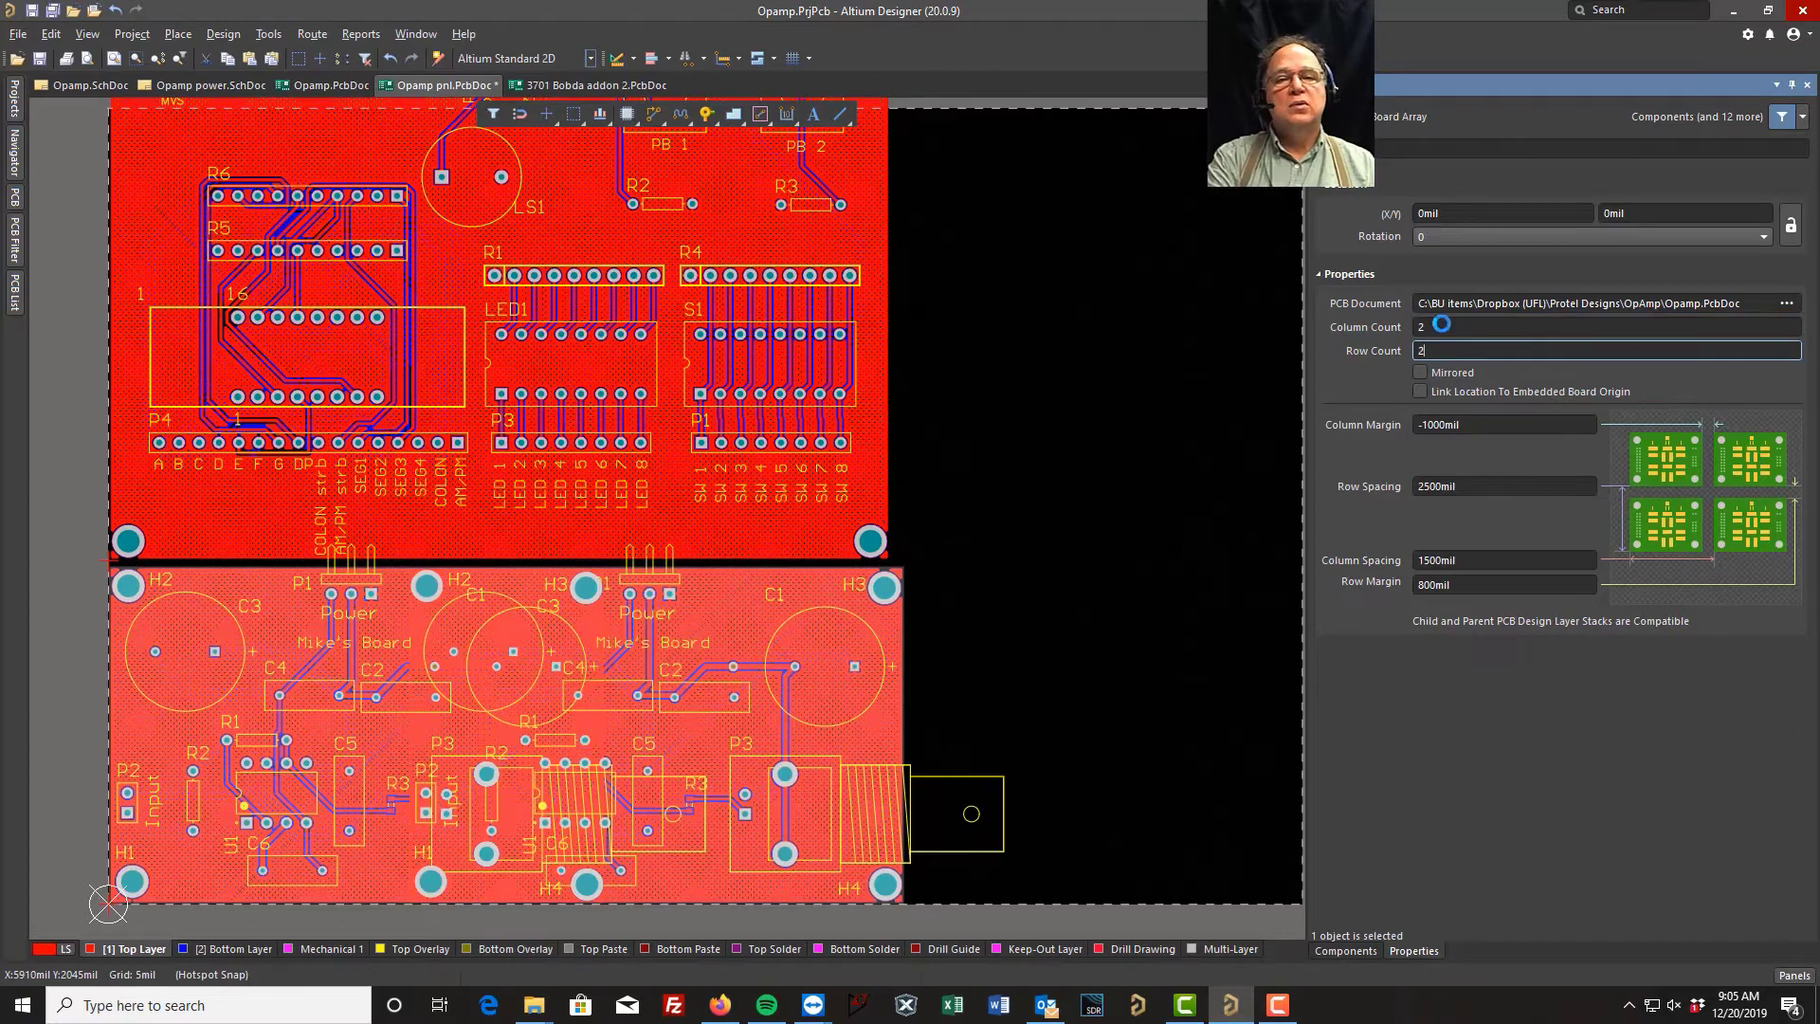
click(1436, 325)
Step: Move the 3701 Bobda addon 2 board up off the Opamp boards to X 20 mil, Y 4230 mil
right_drag(1153, 298, 1303, 653)
click(734, 384)
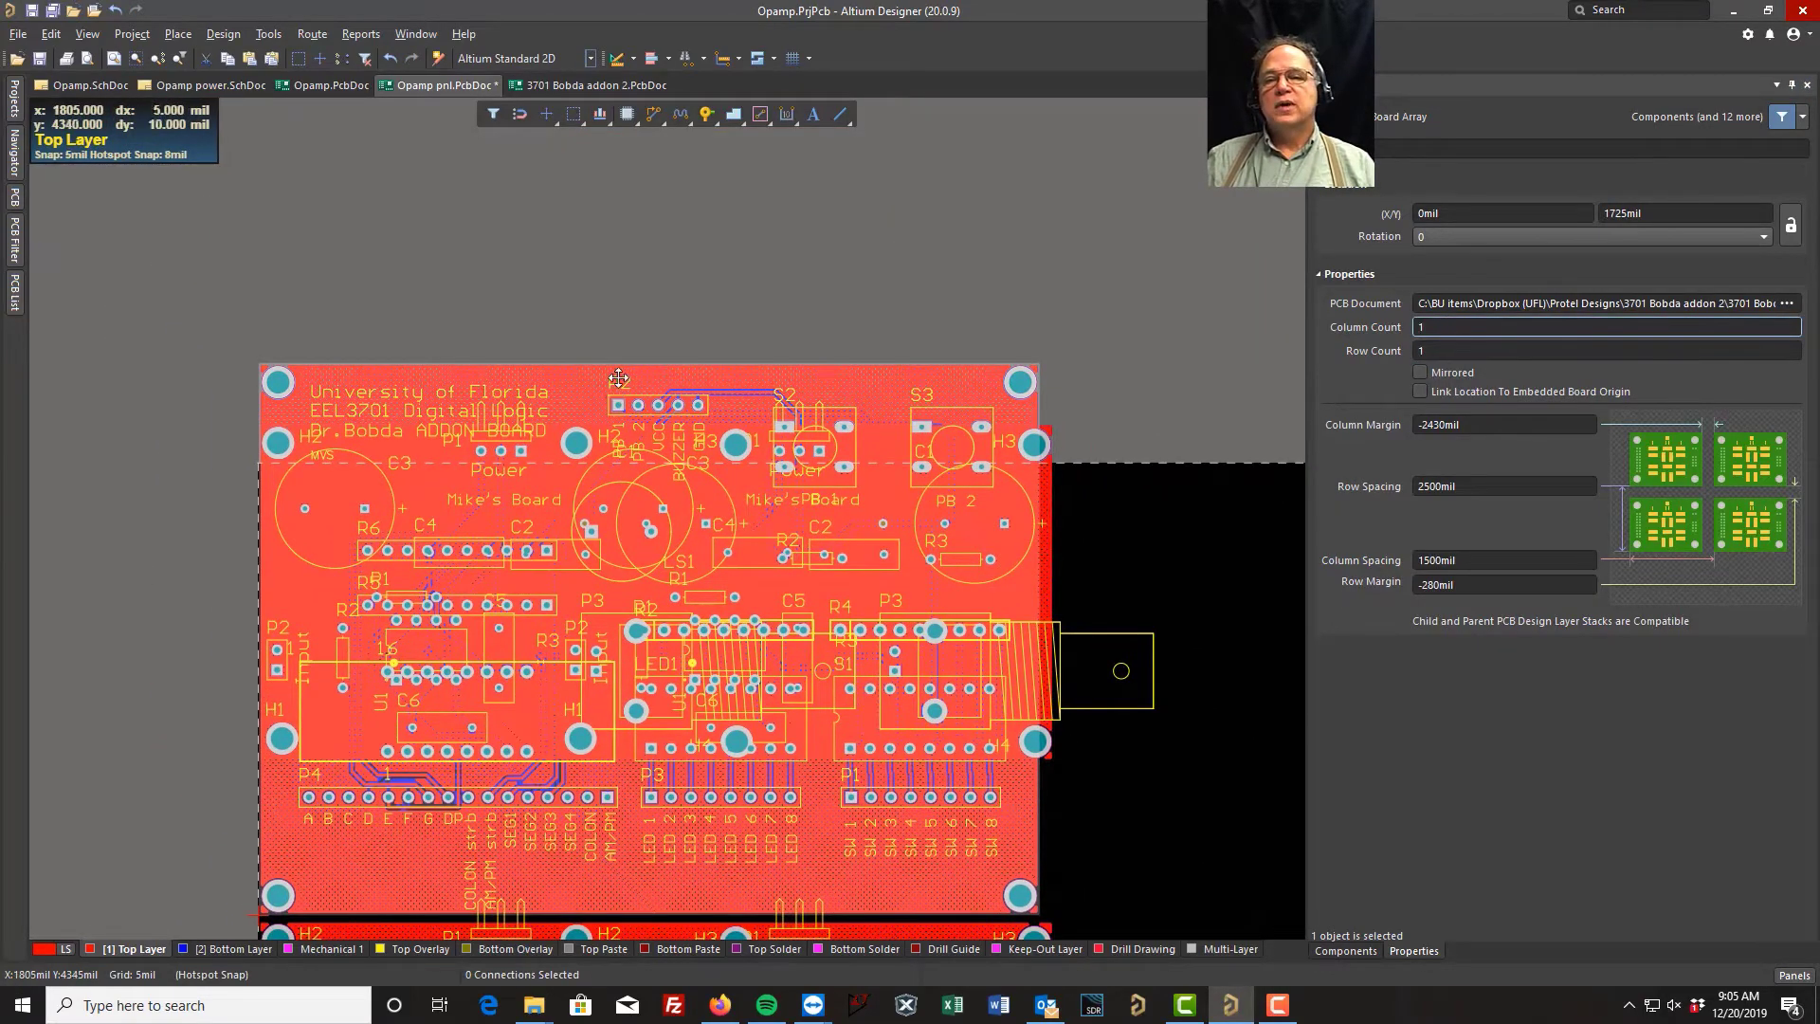
drag(617, 399, 618, 228)
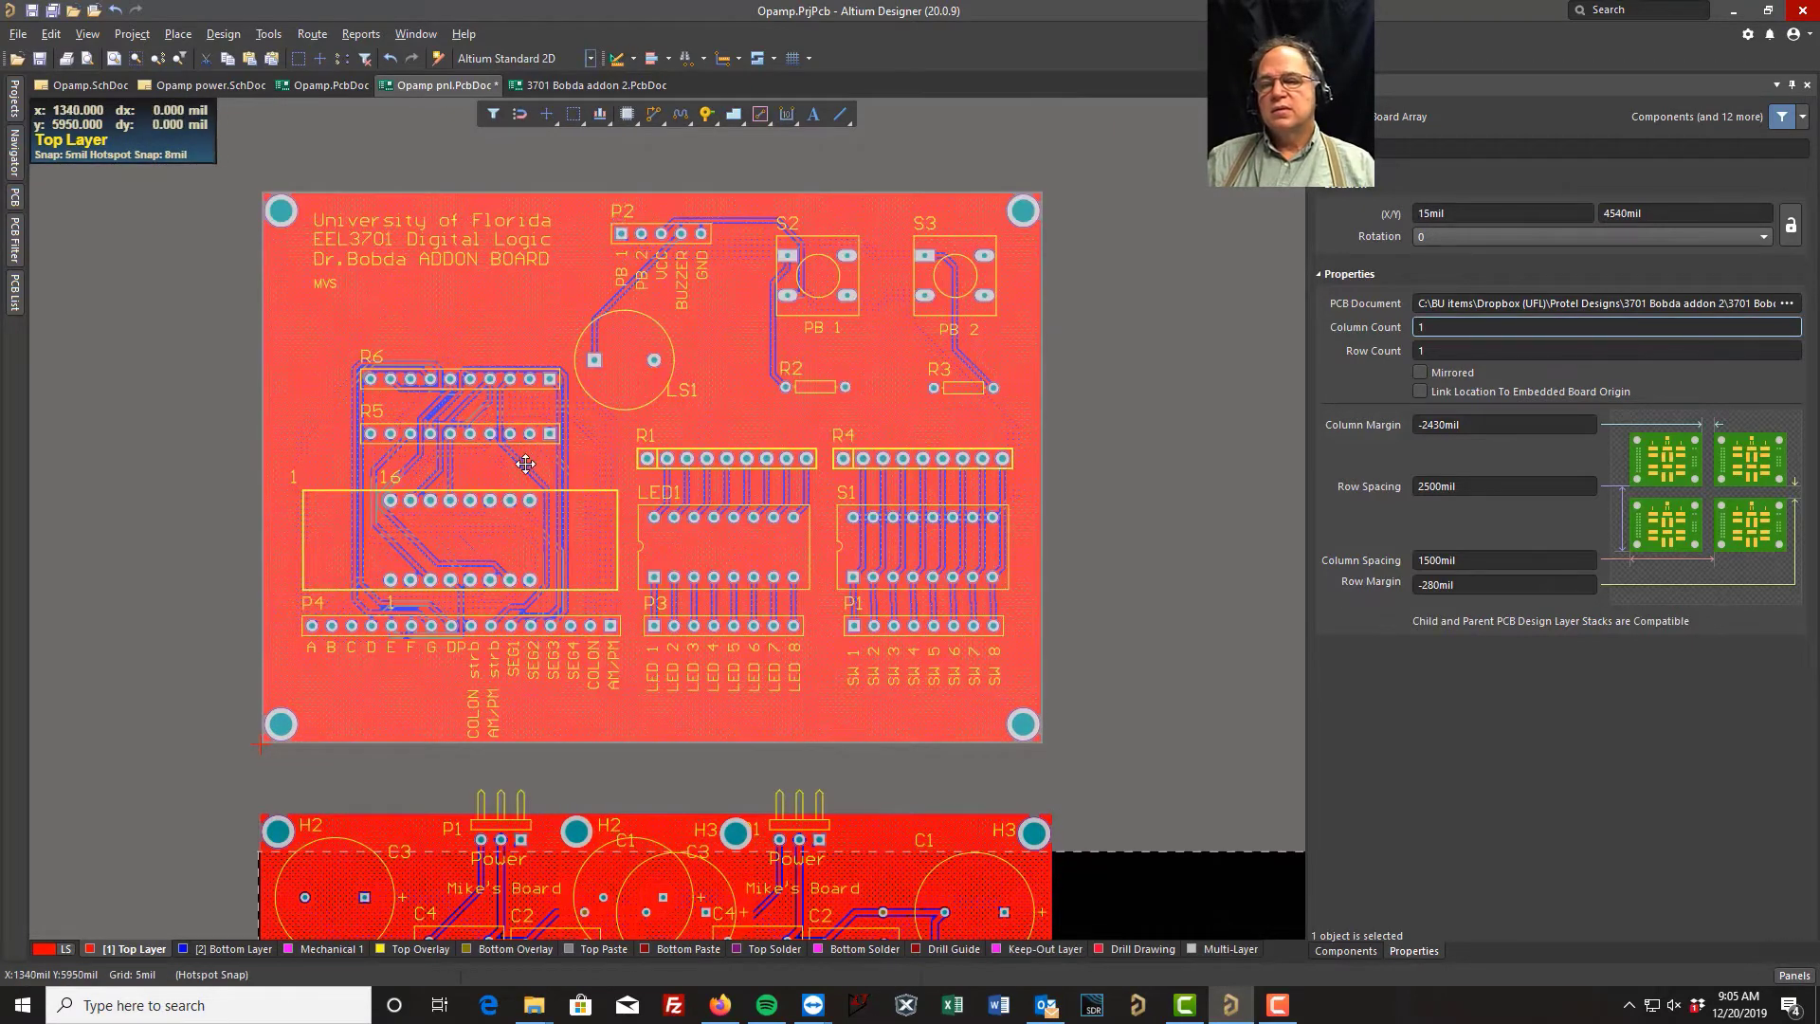
drag(531, 465, 527, 525)
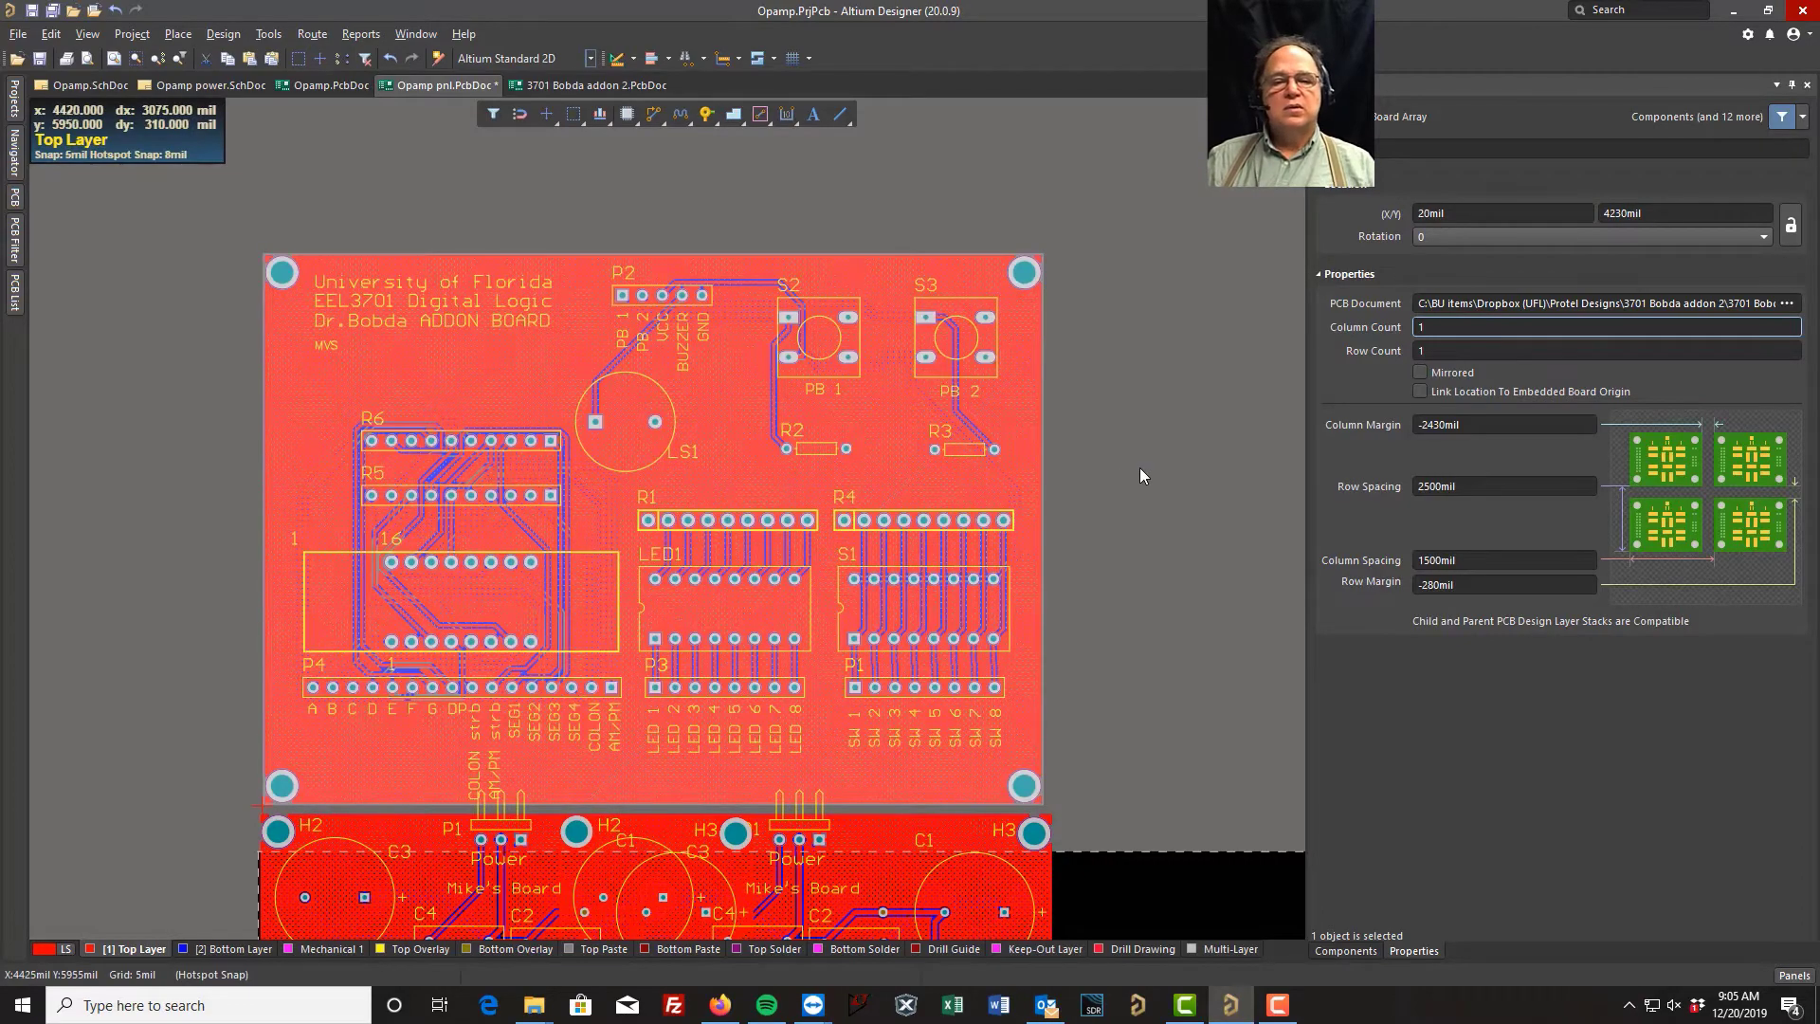
Step: Set both the column margin and the row margin of the Opamp board array to 50 mil
scroll(1139, 468, down, 5)
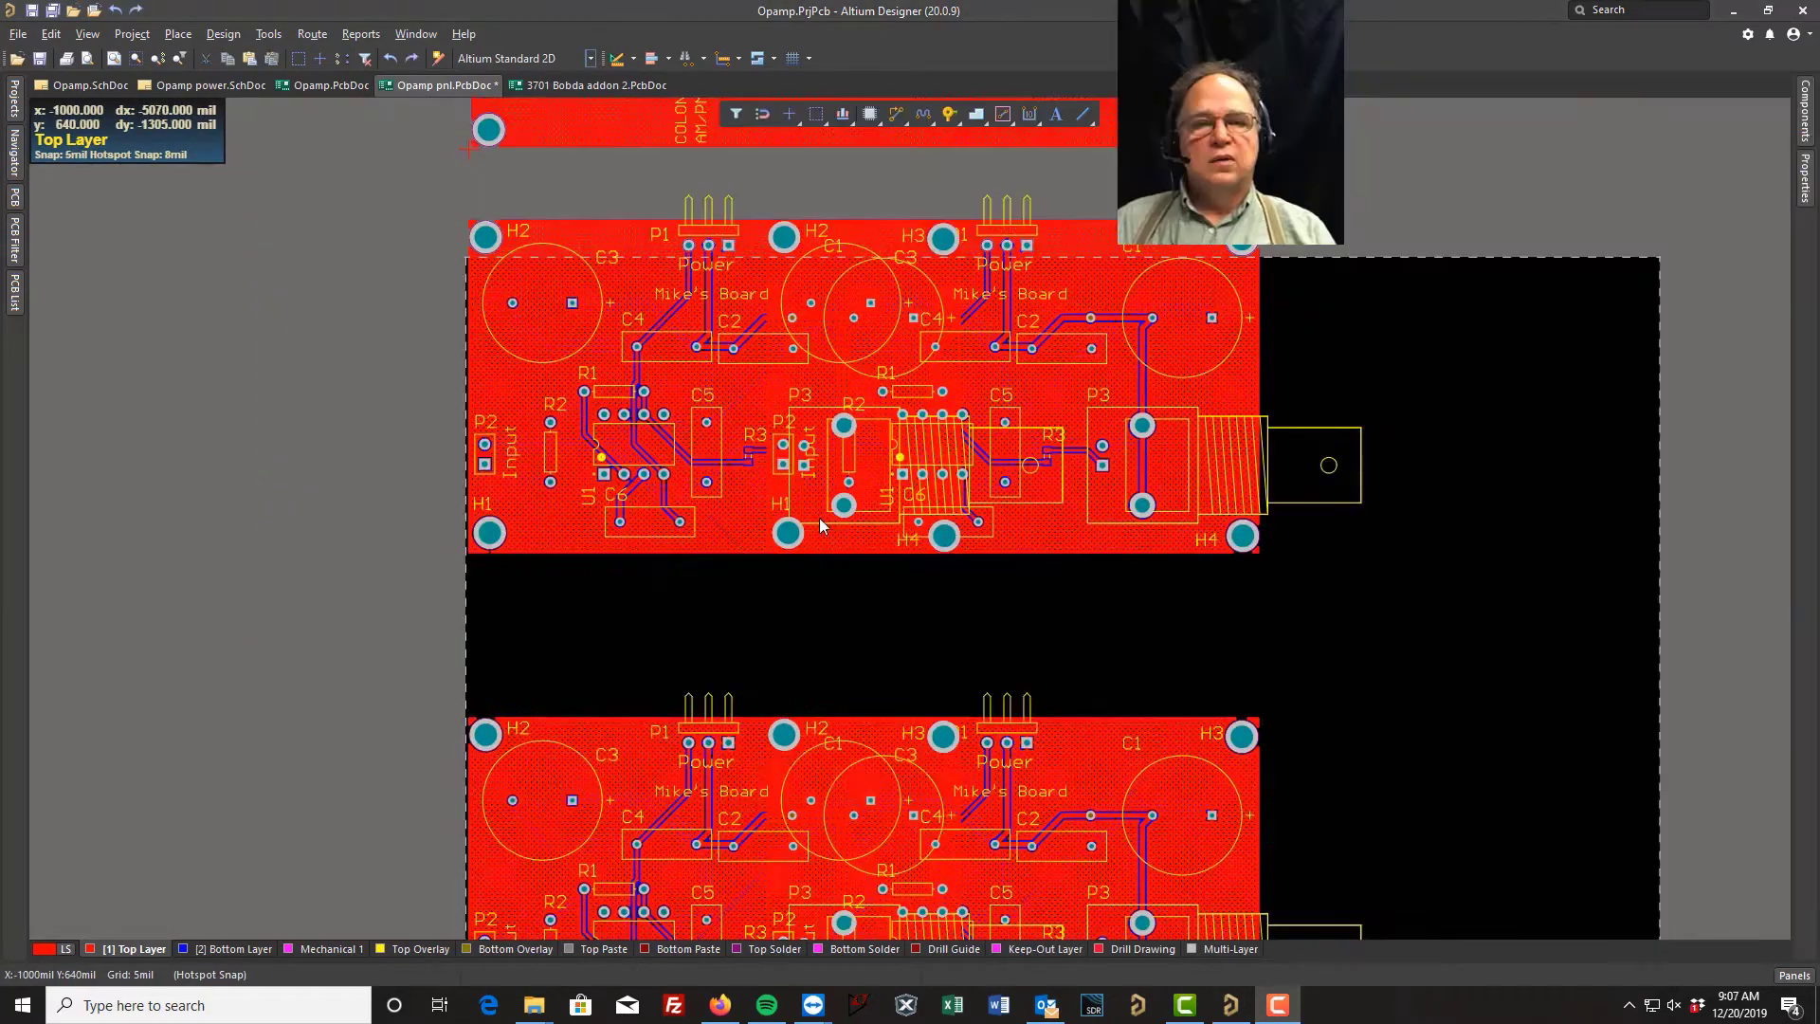
mouse_move(1426, 349)
right_down()
mouse_move(1431, 537)
mouse_move(1396, 357)
right_up()
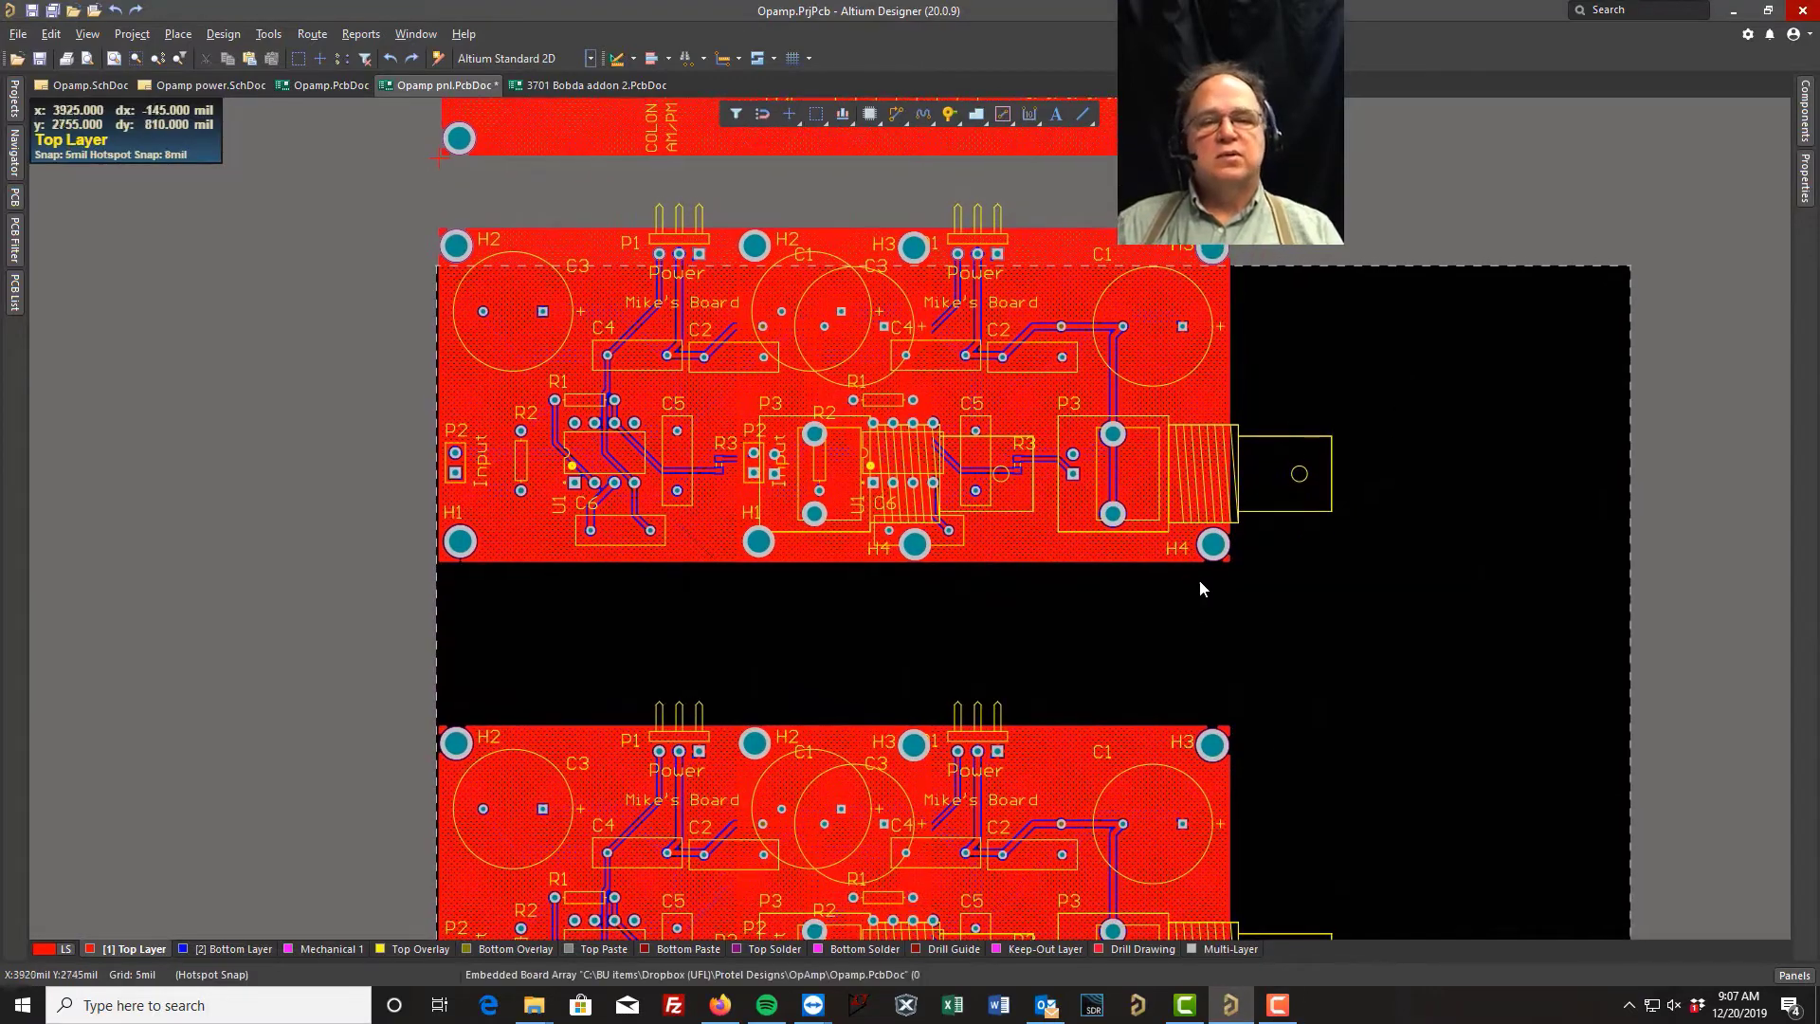
click(1166, 783)
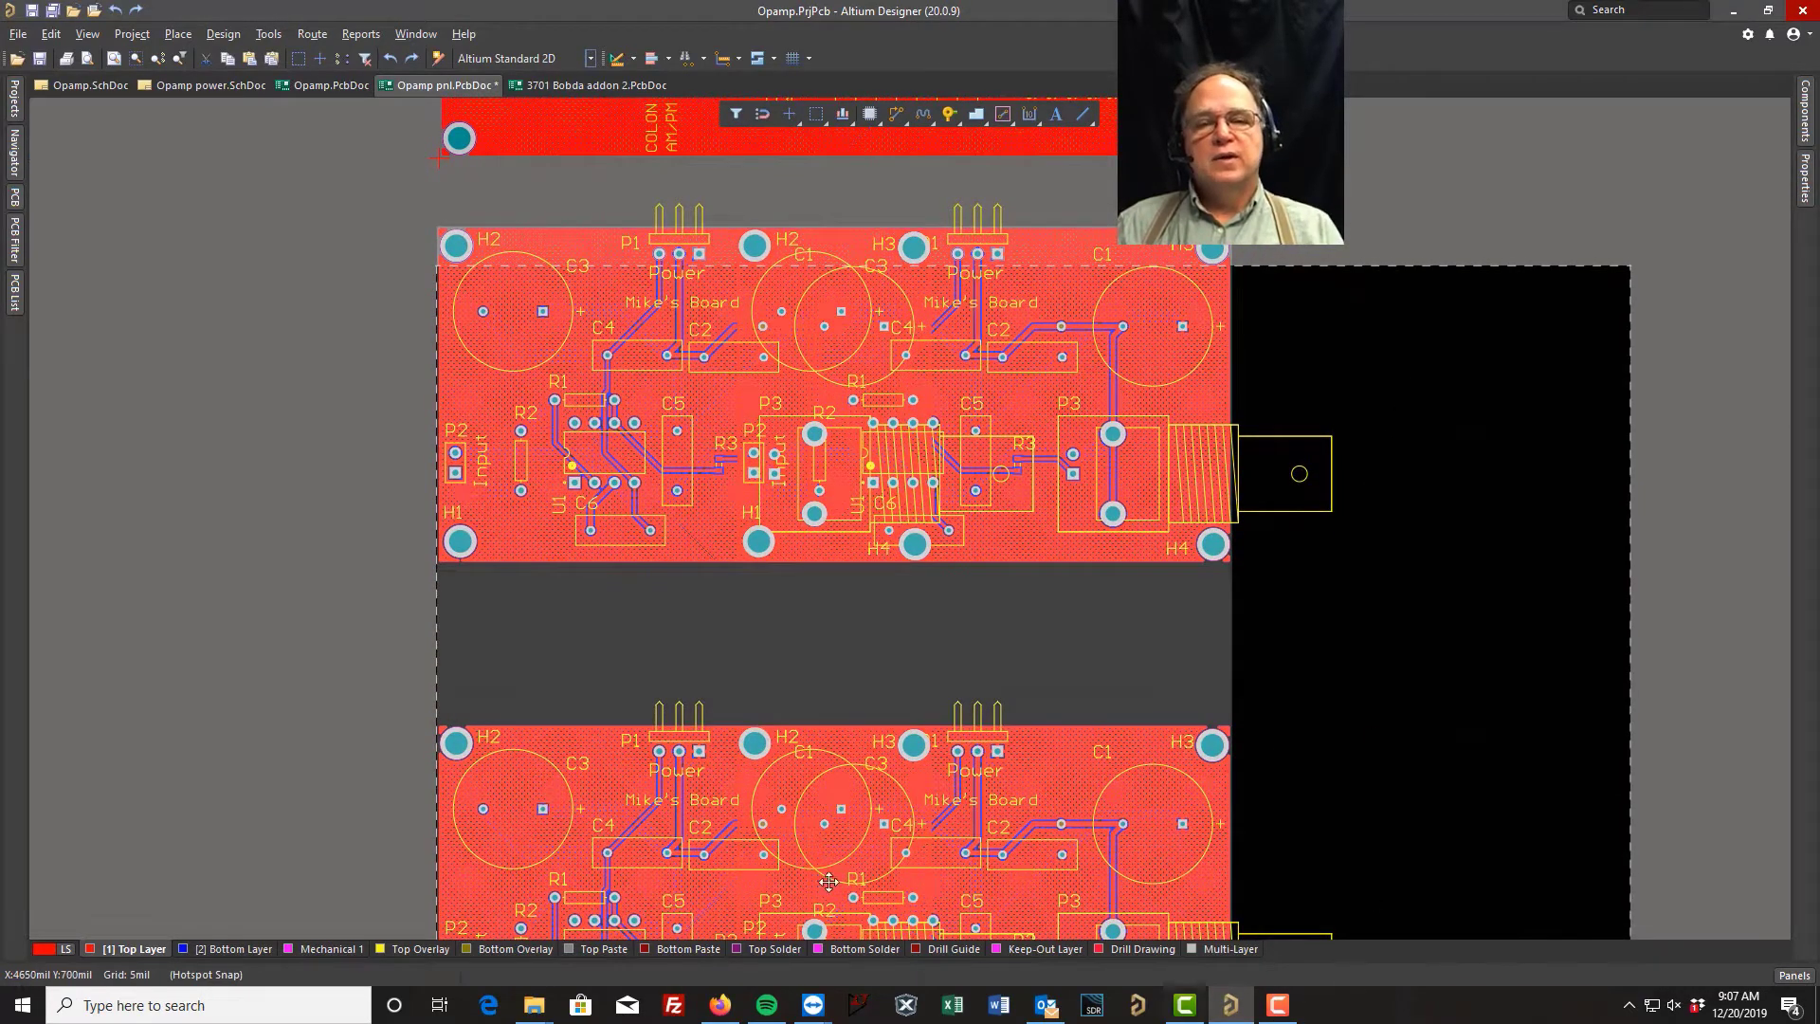
click(1805, 190)
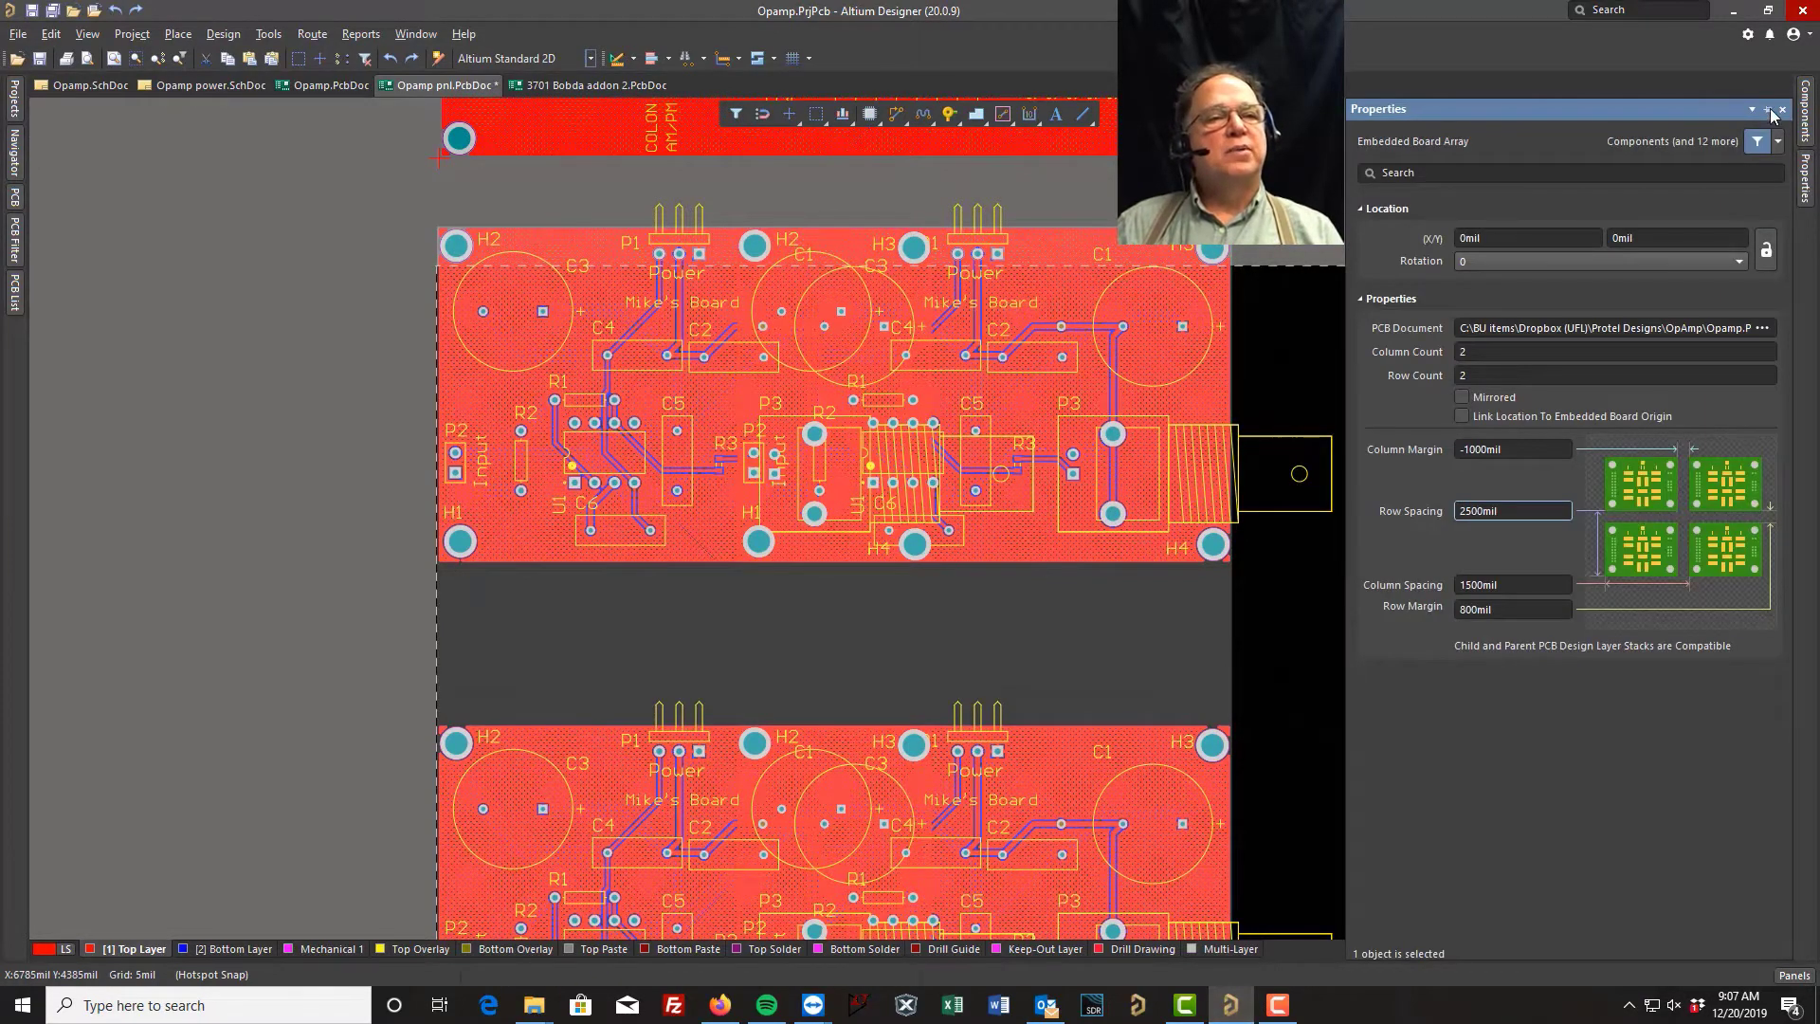
click(1769, 110)
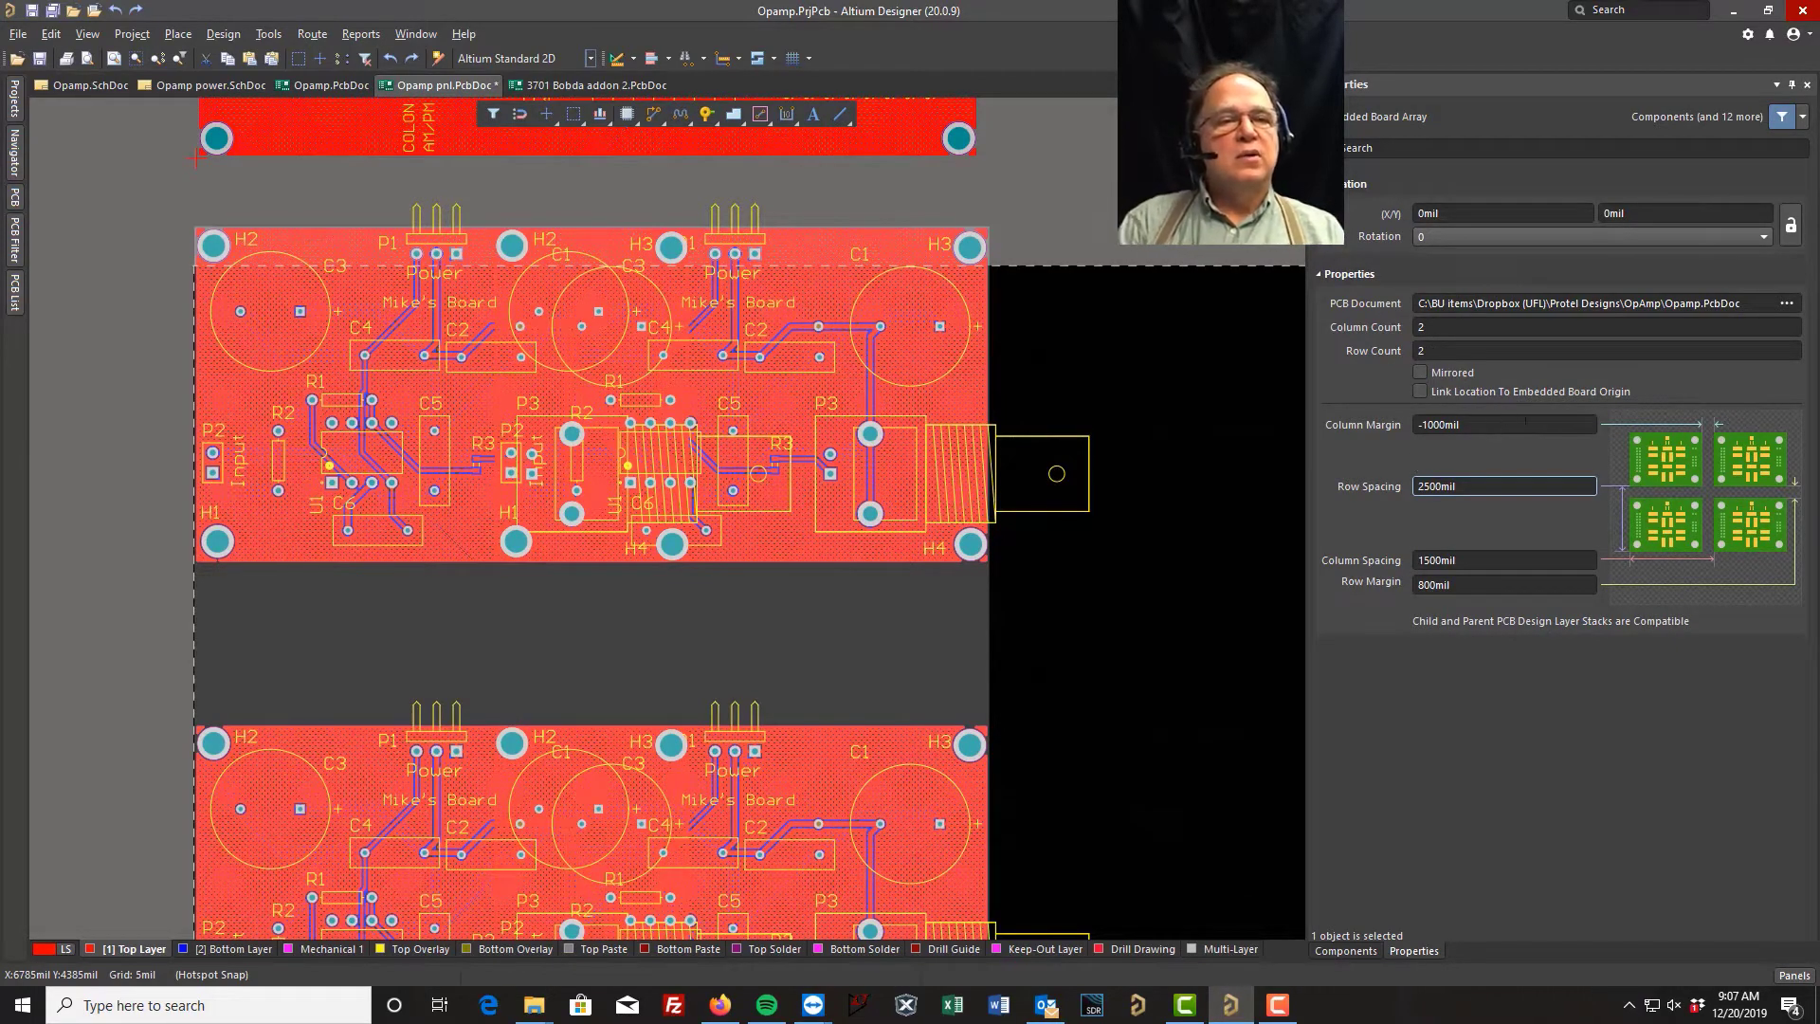
click(1484, 425)
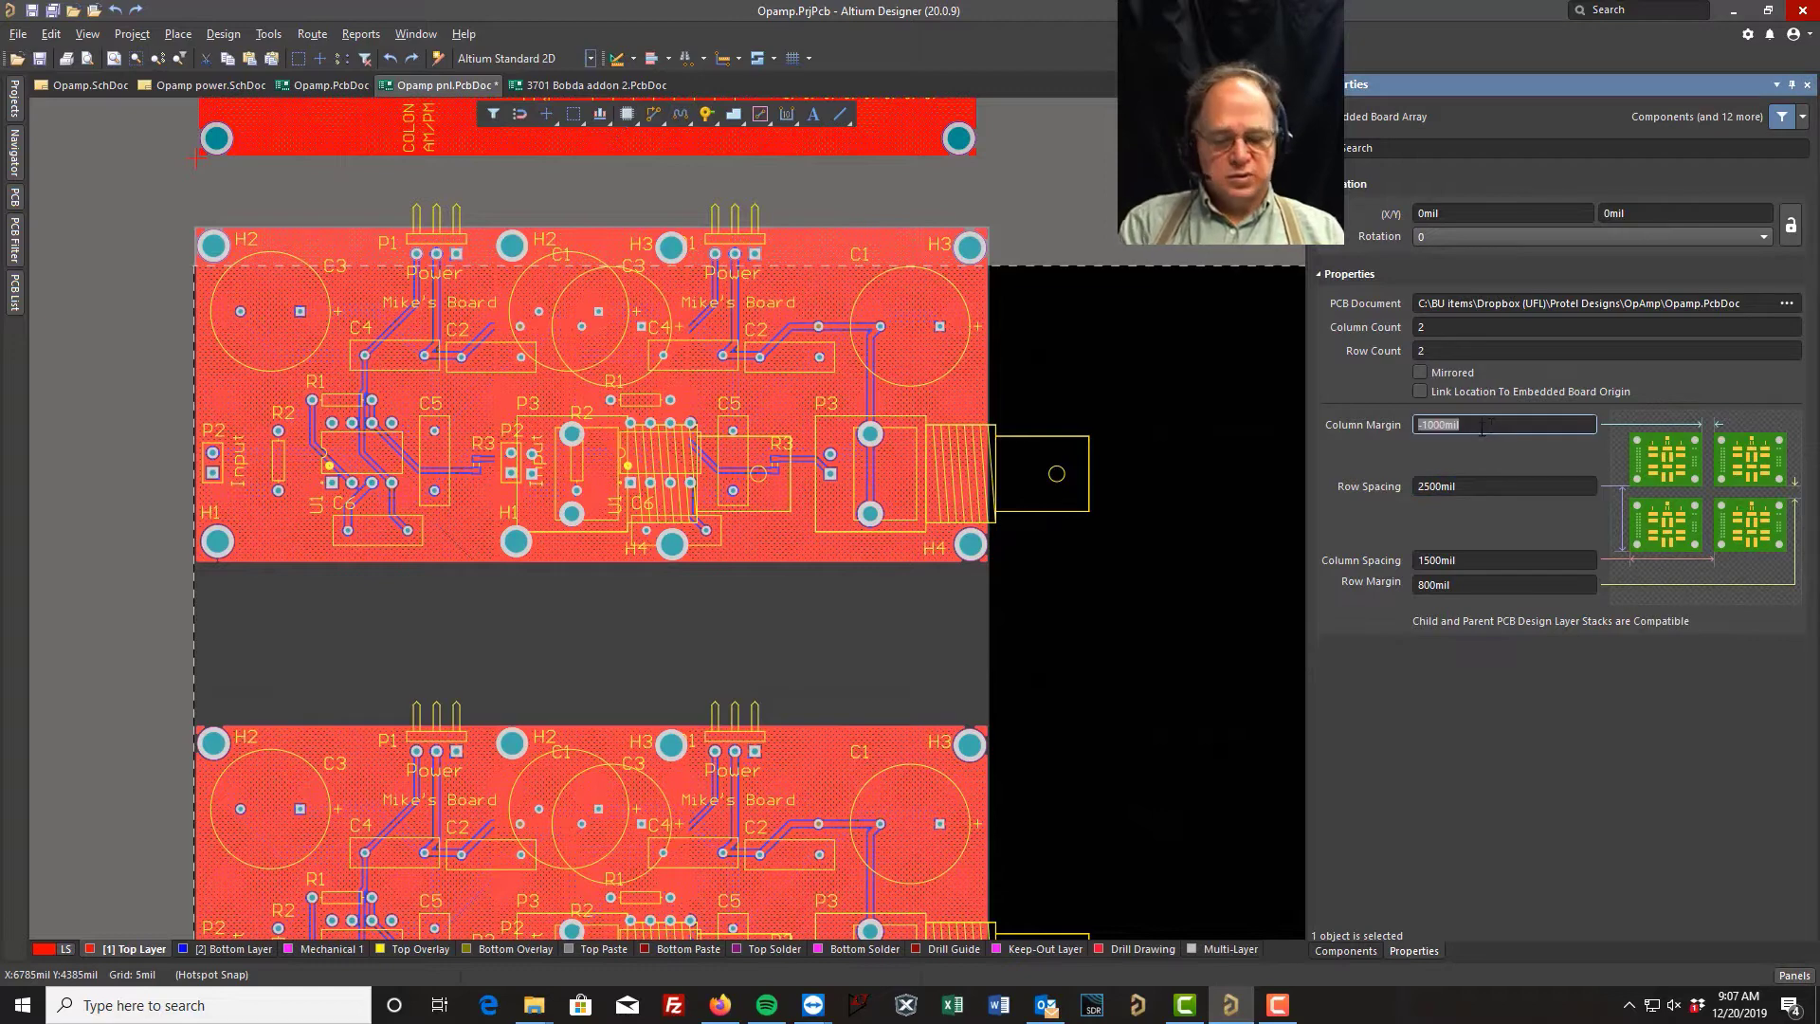
text(50)
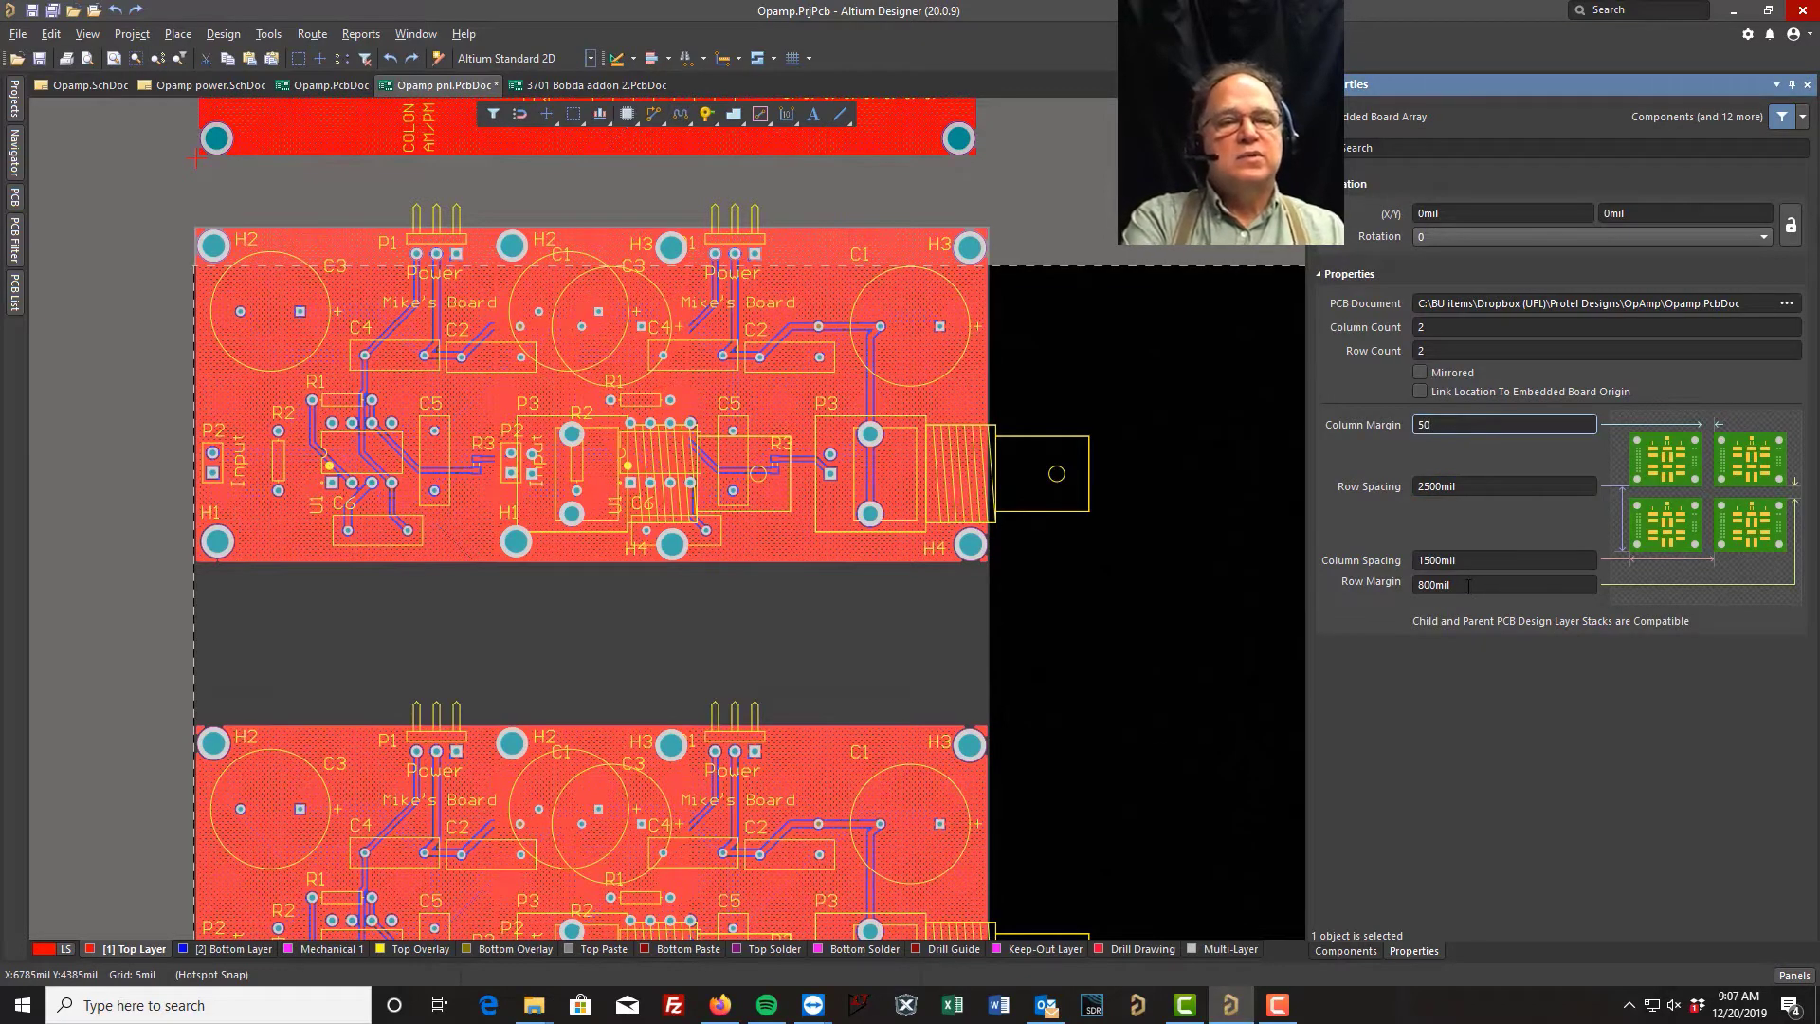
click(1467, 584)
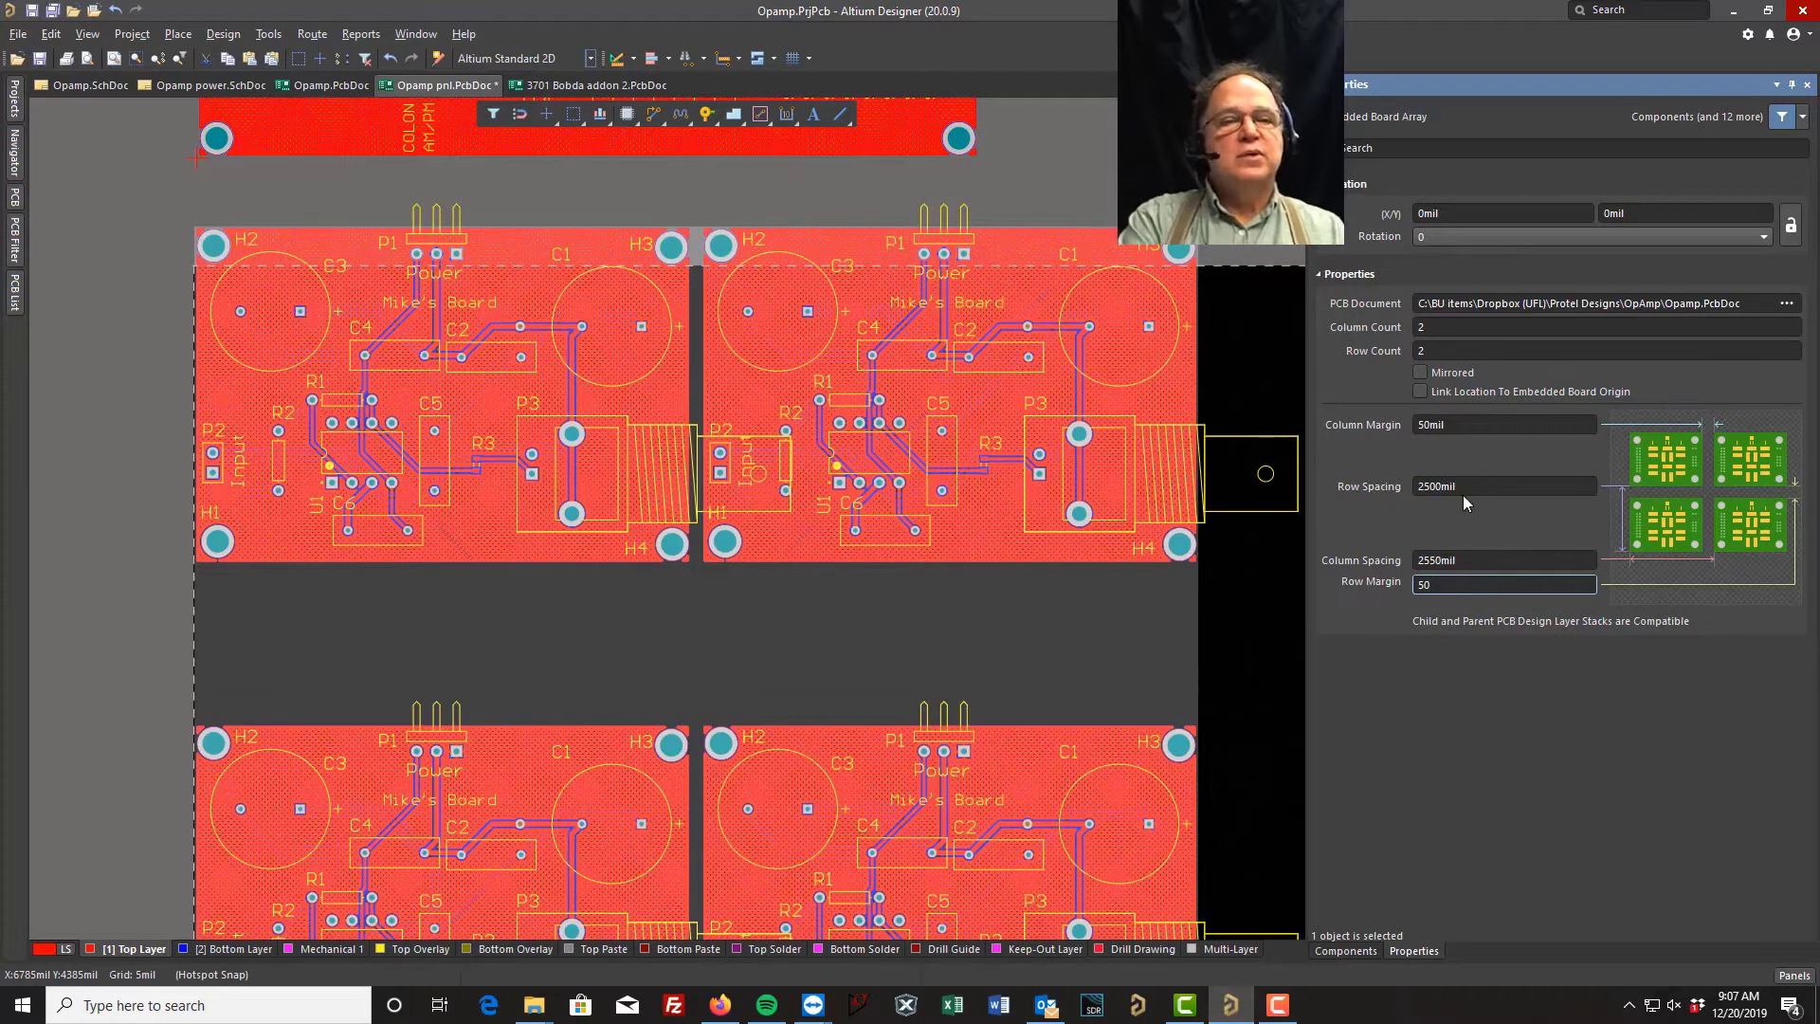
text(50)
click(1453, 423)
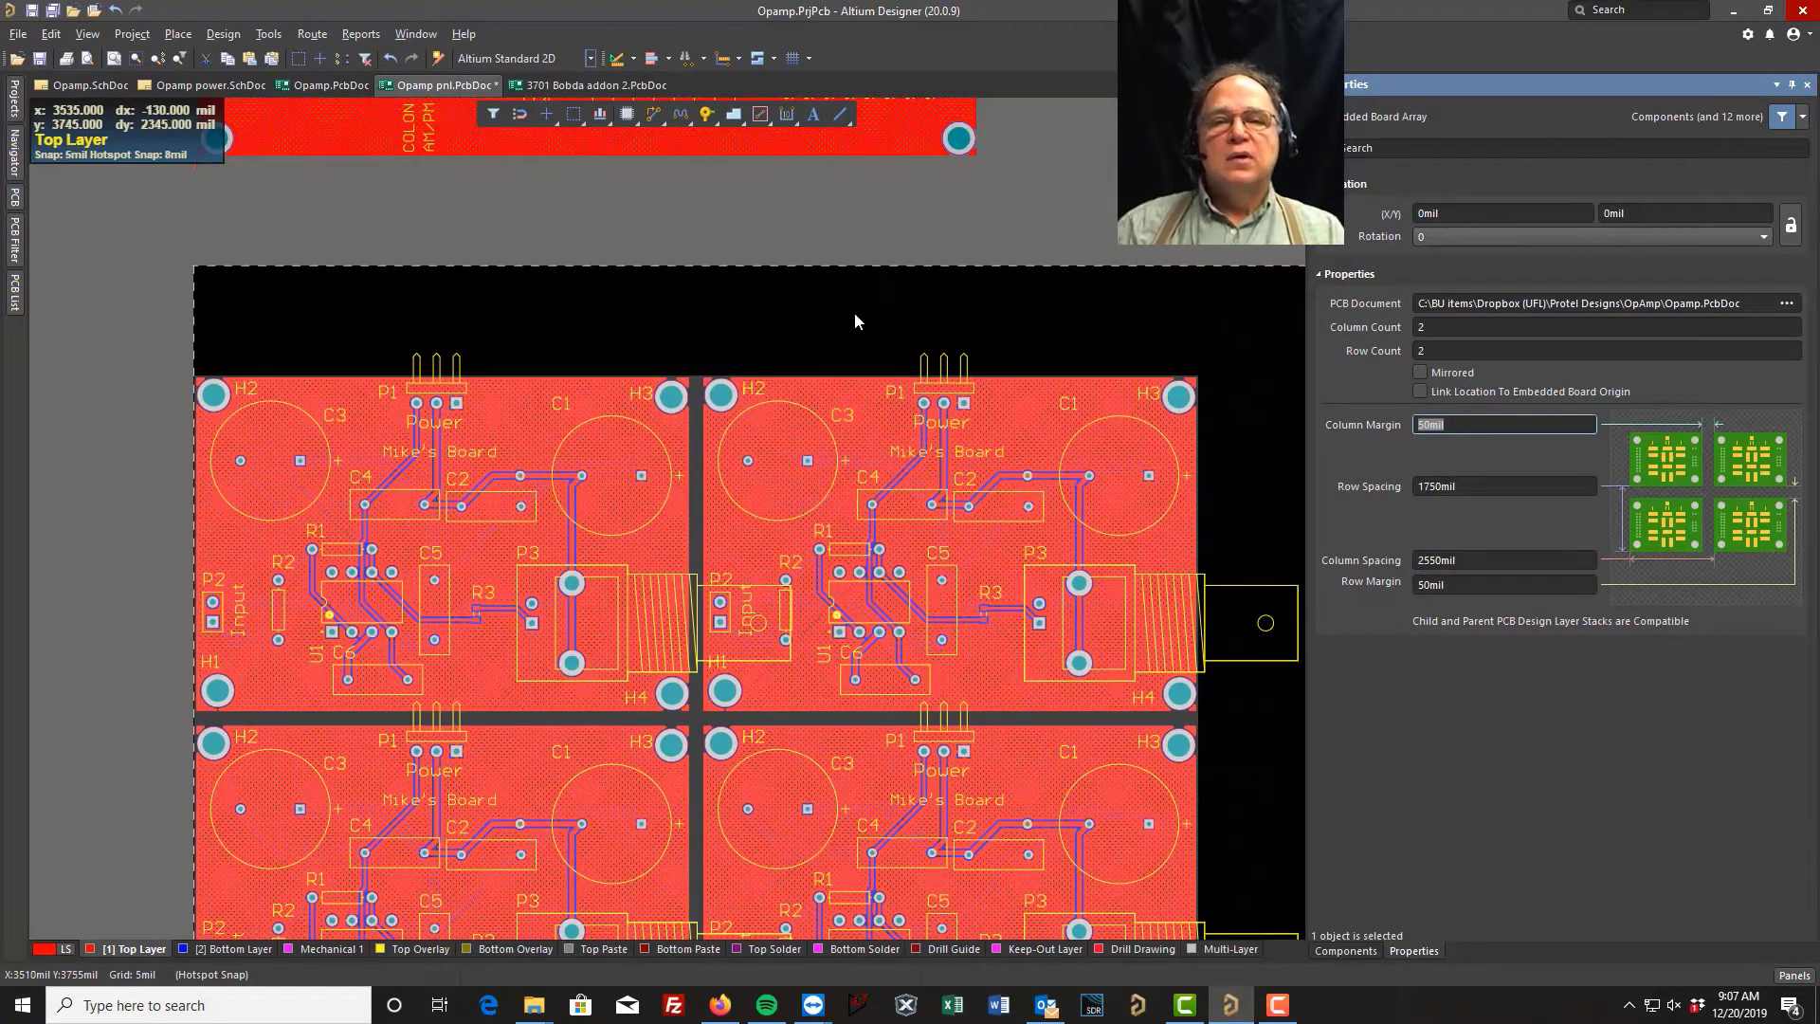
click(790, 310)
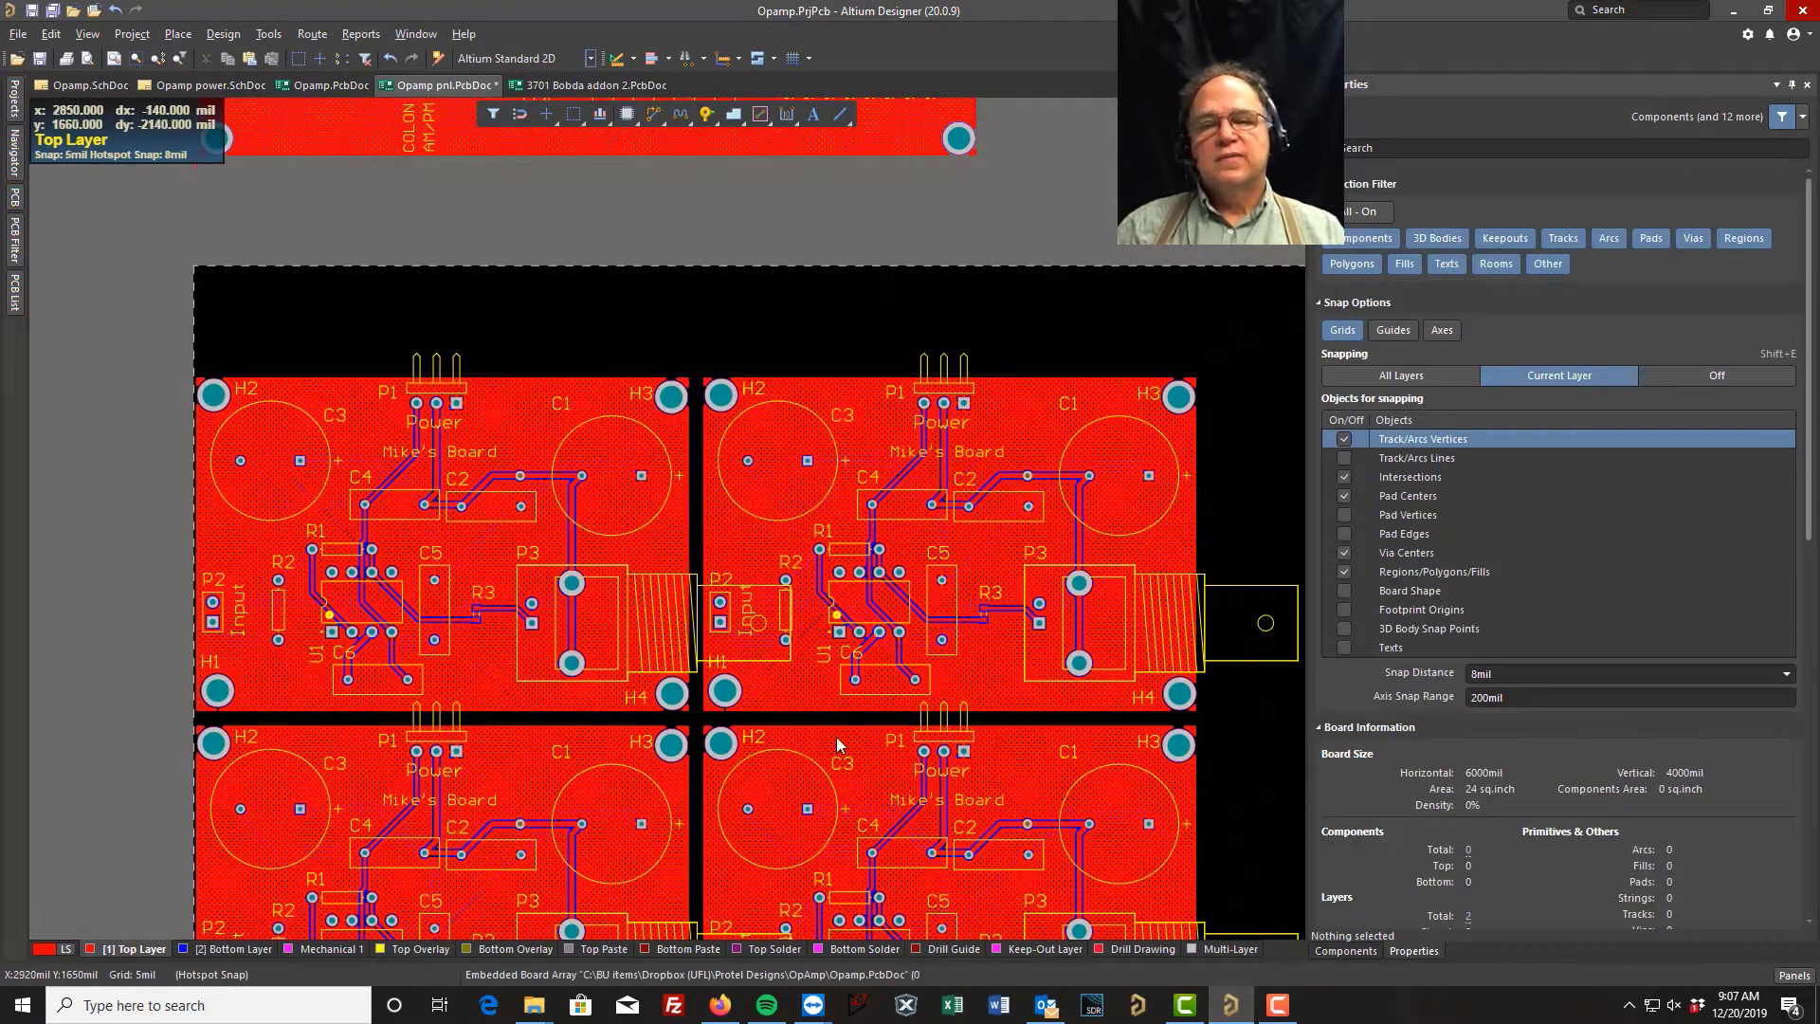
Step: Move the 3701 Bobda addon 2 board down to just above the Opamp array, at X 10 mil, Y 3460 mil
right_drag(782, 296, 854, 452)
click(618, 262)
drag(607, 263, 606, 476)
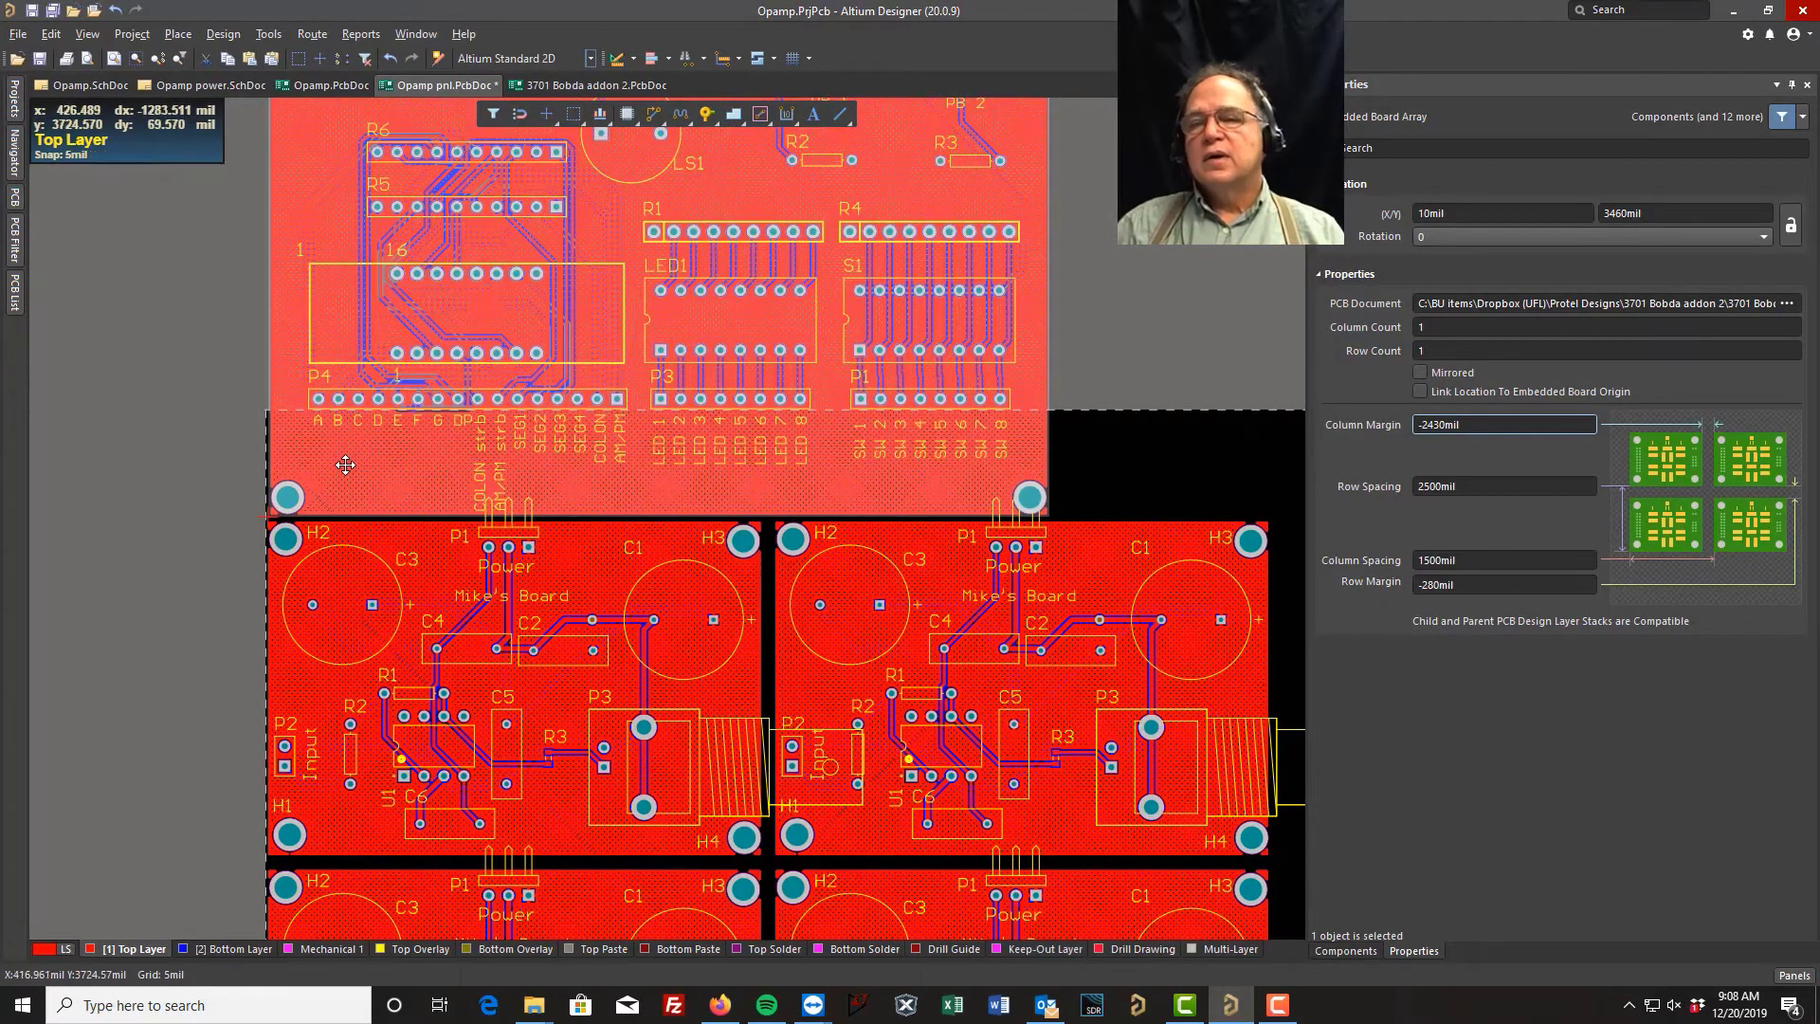
Step: Align the addon board's left edge with the left edge of the Opamp array, at X 0 mil, Y 3465 mil
ctrl+scroll(345, 464, up, 3)
ctrl+scroll(345, 464, up, 1)
right_drag(80, 487, 539, 374)
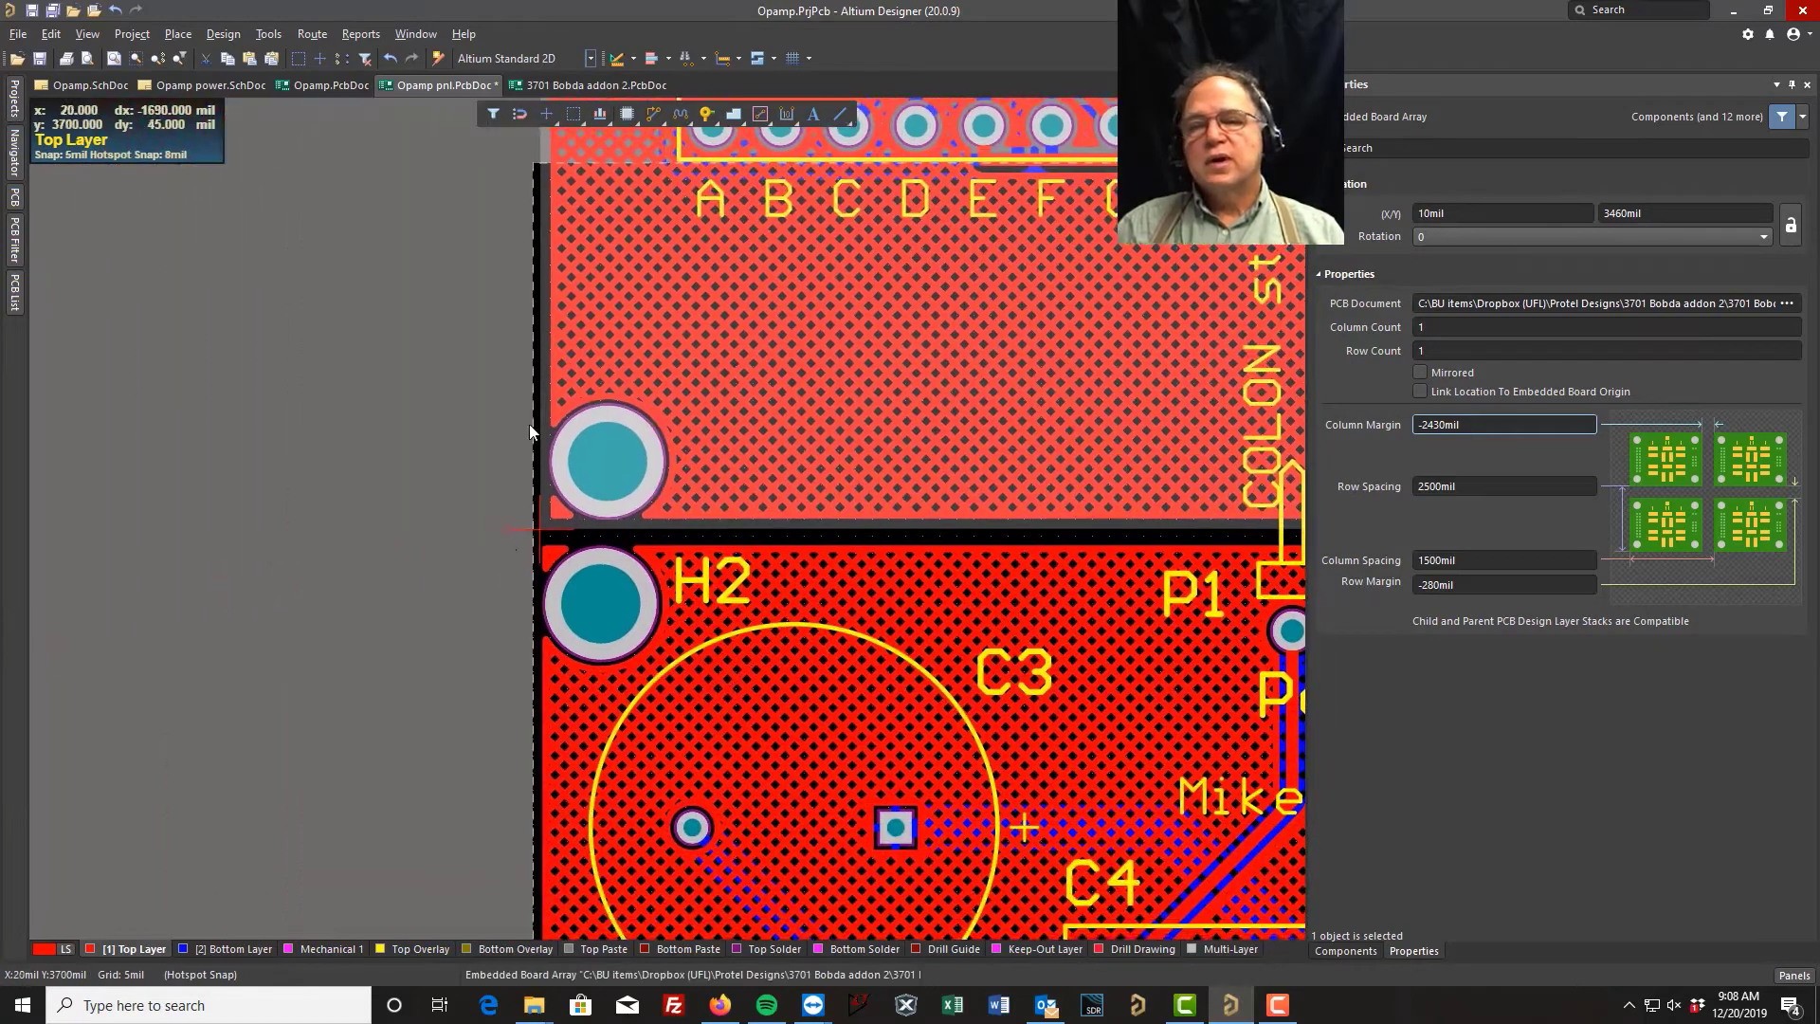
ctrl+scroll(518, 544, up, 4)
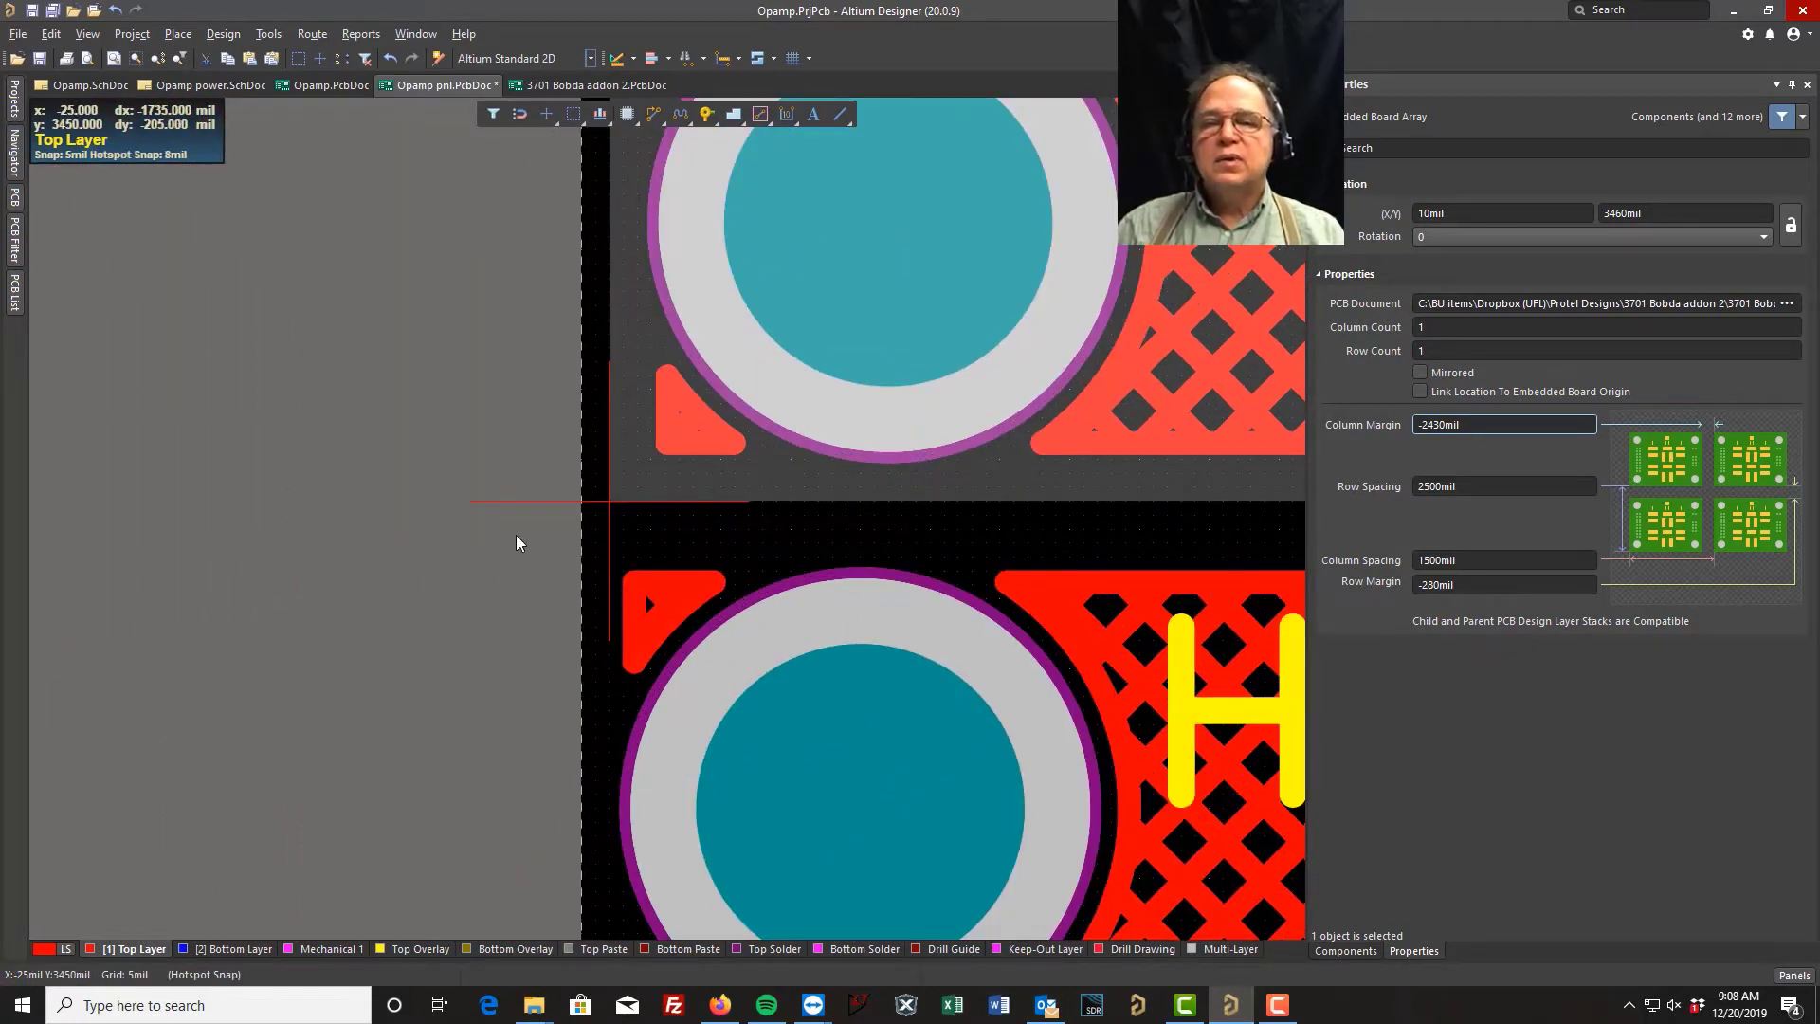
click(680, 553)
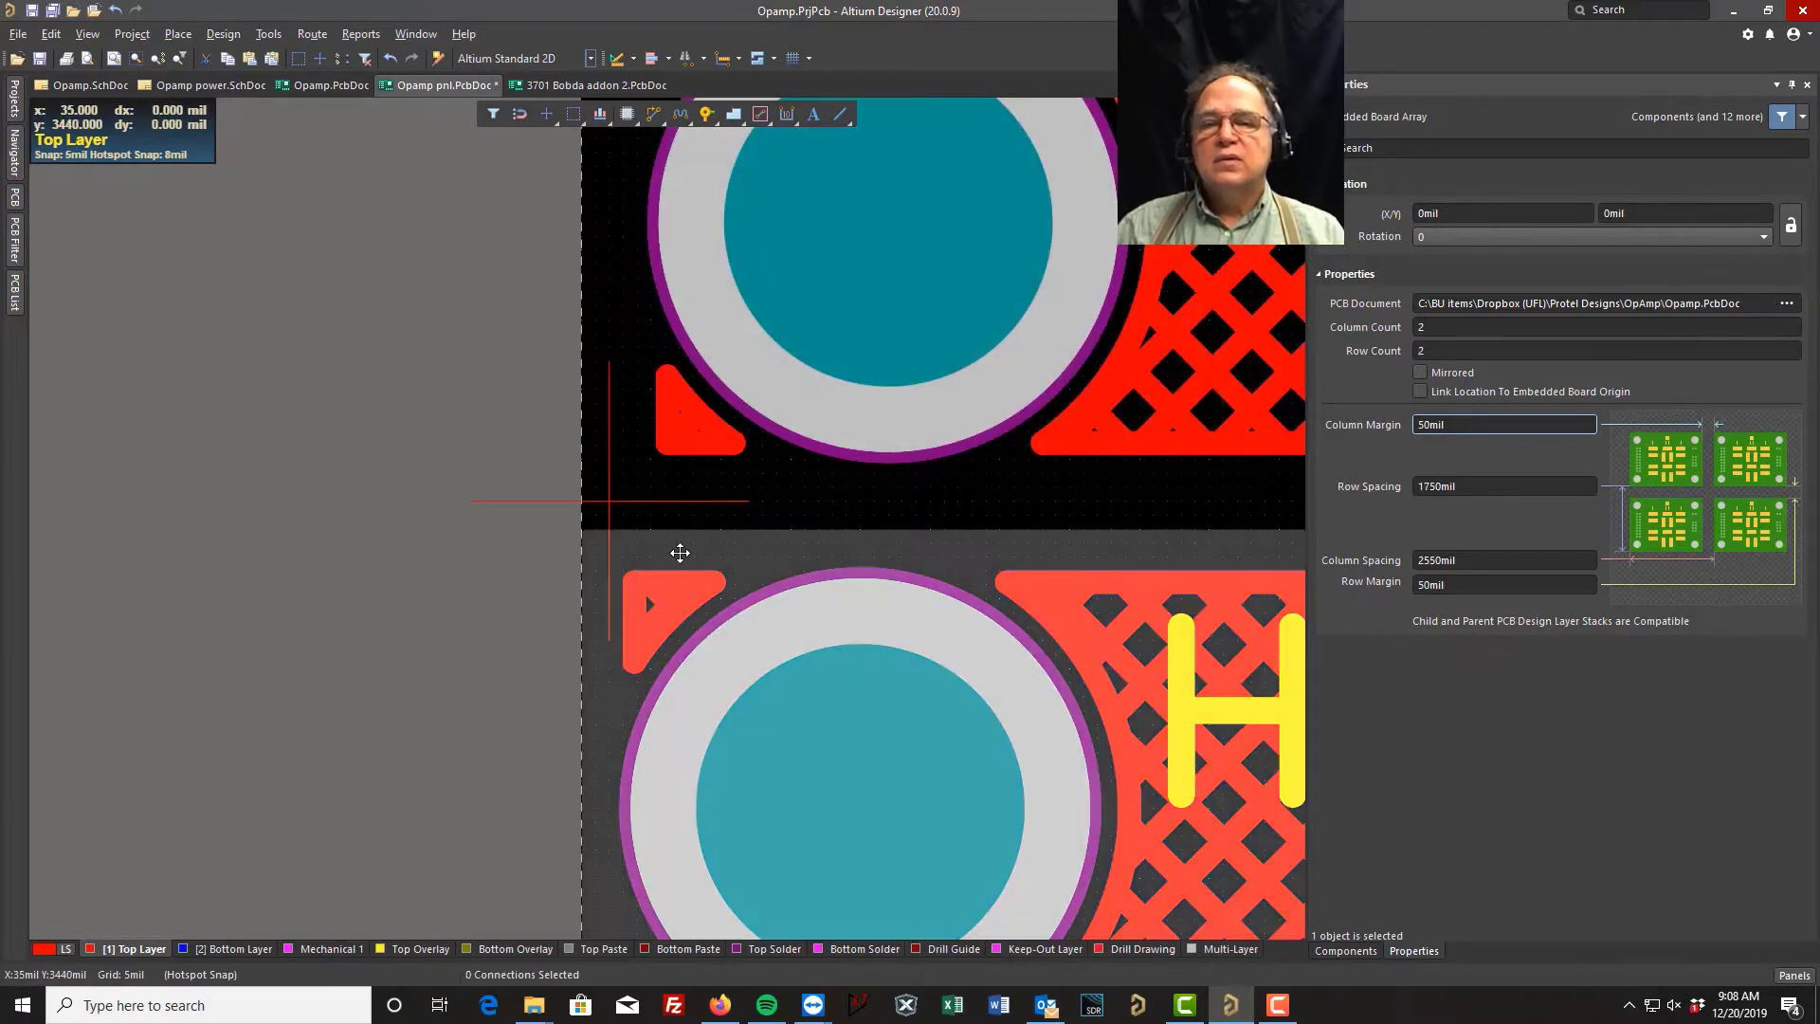
click(699, 455)
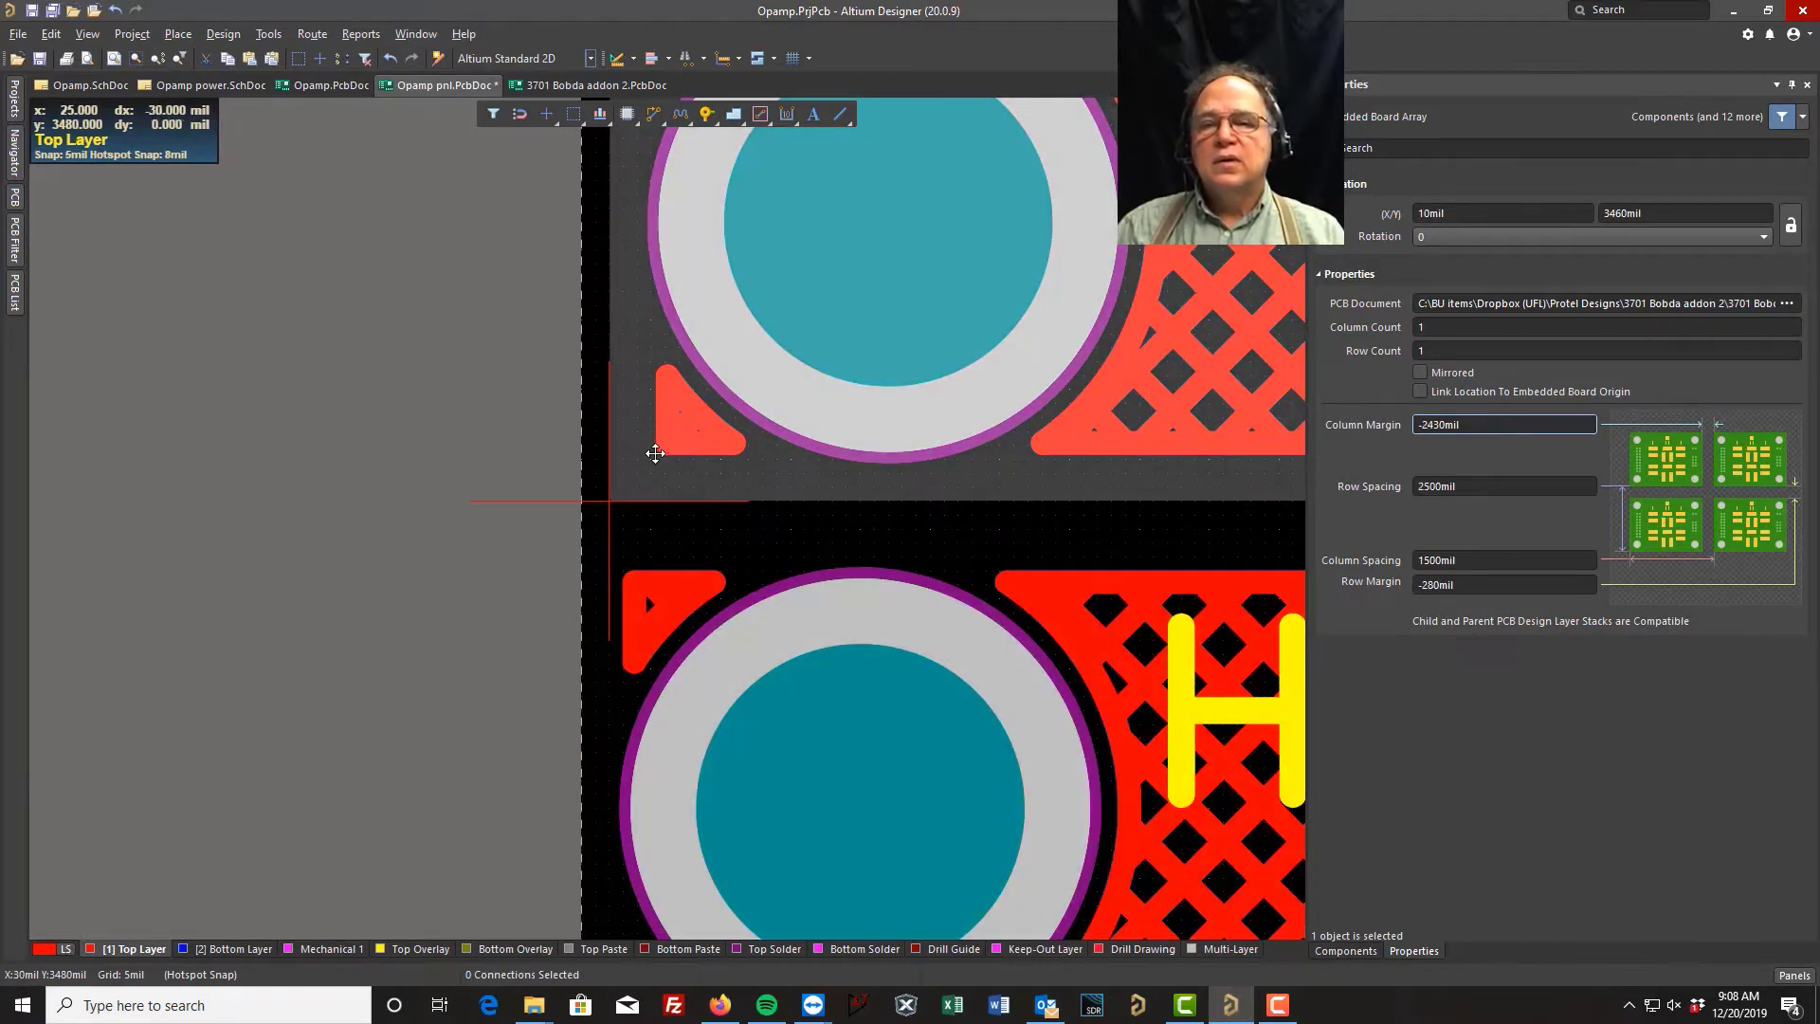
drag(647, 459, 621, 452)
Step: Examine the Opamp array's corner at the panel origin and the overall layout of the panelized boards
ctrl+scroll(506, 338, down, 12)
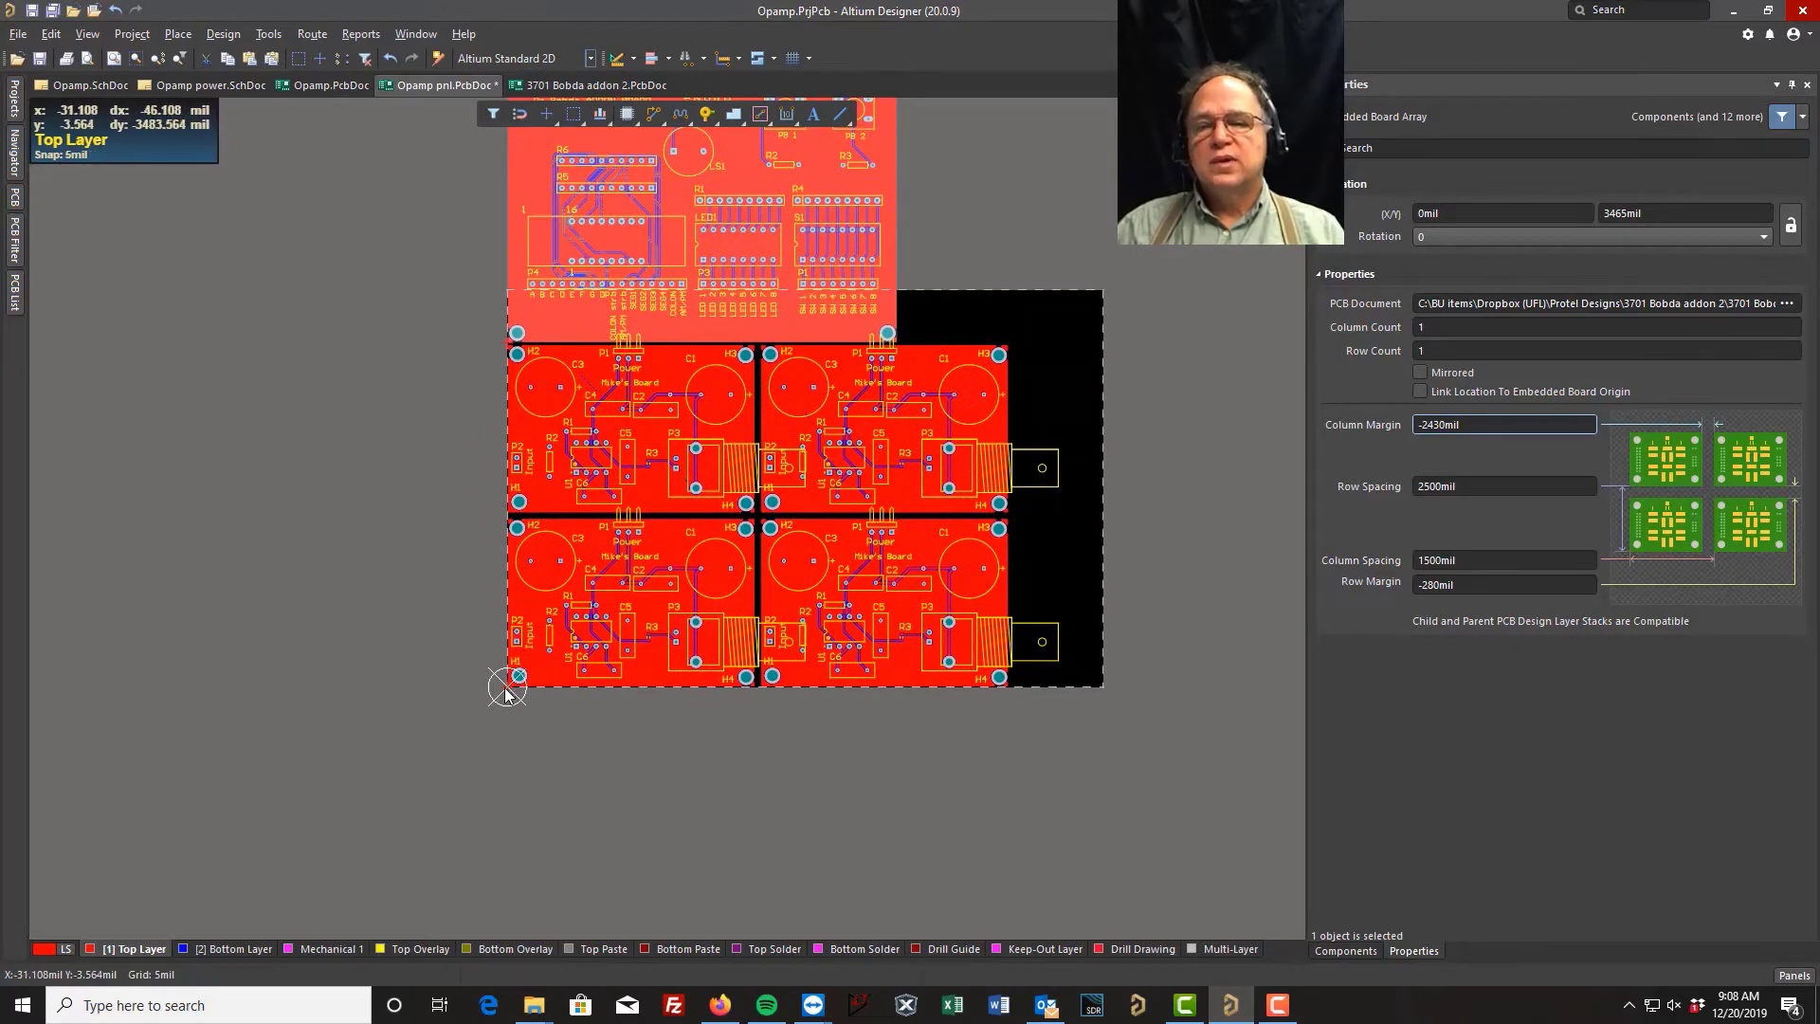
ctrl+scroll(511, 692, up, 8)
ctrl+scroll(506, 692, up, 2)
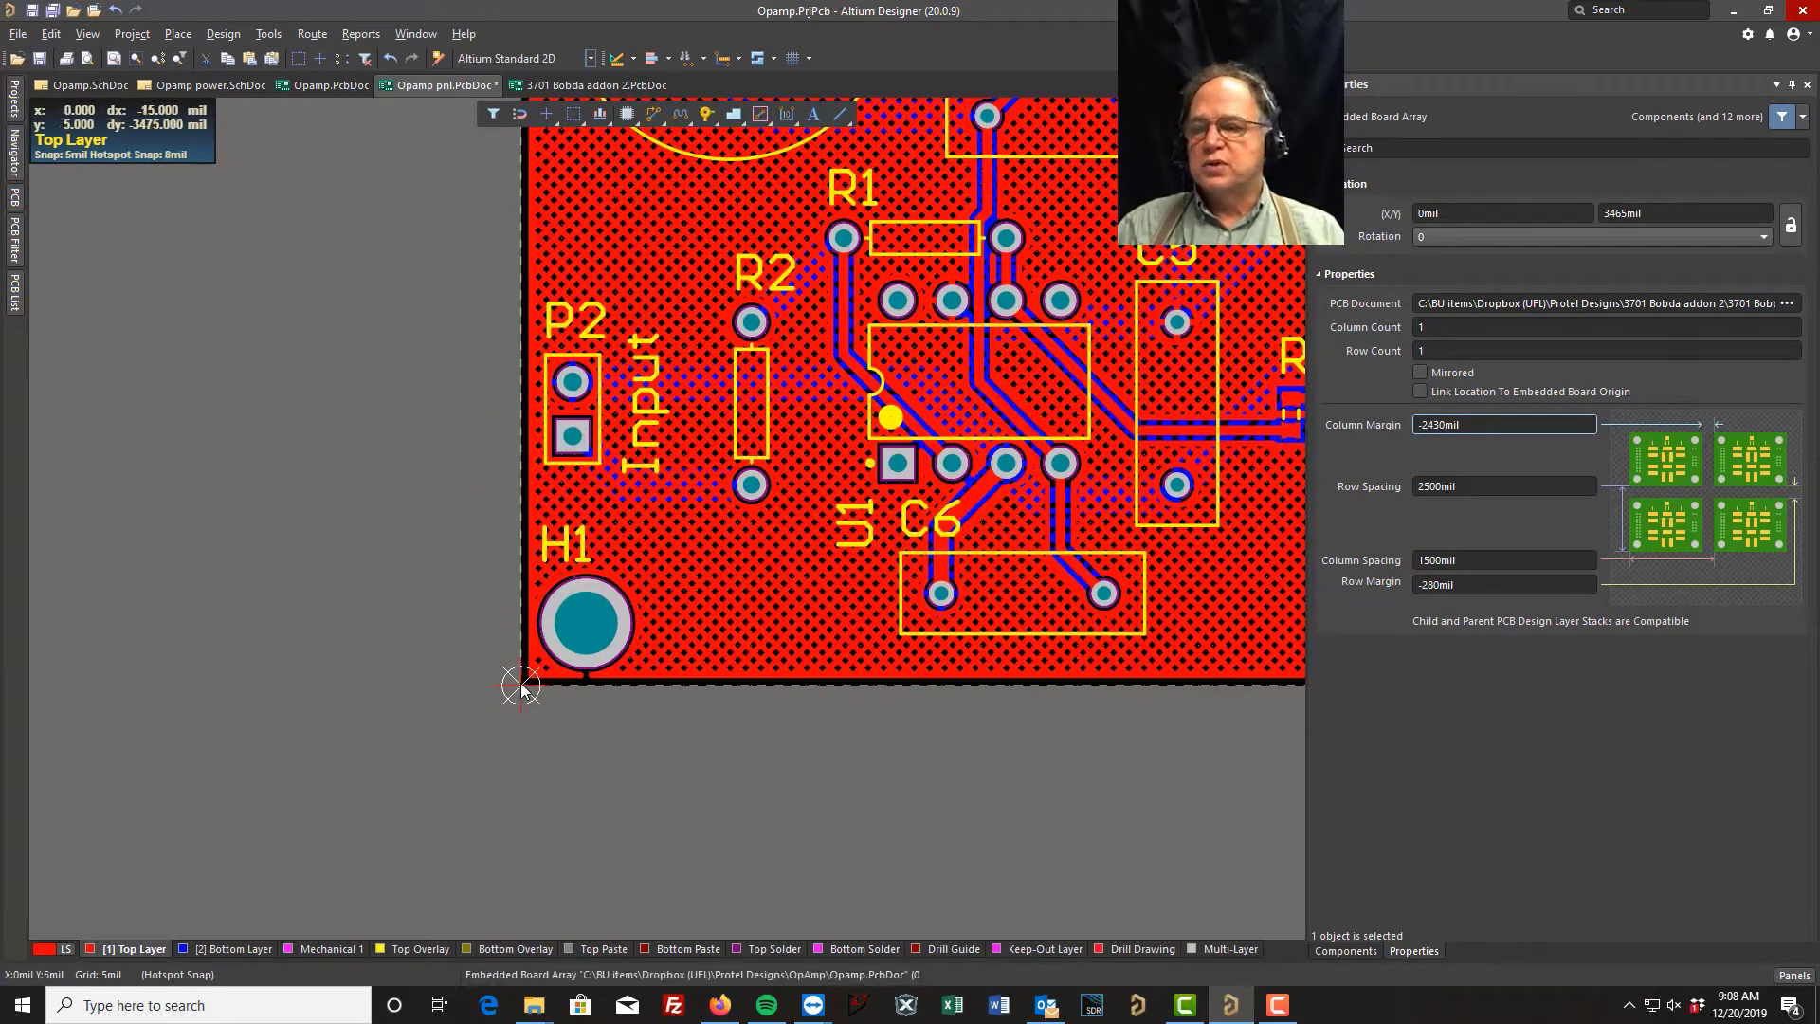
ctrl+scroll(519, 687, down, 6)
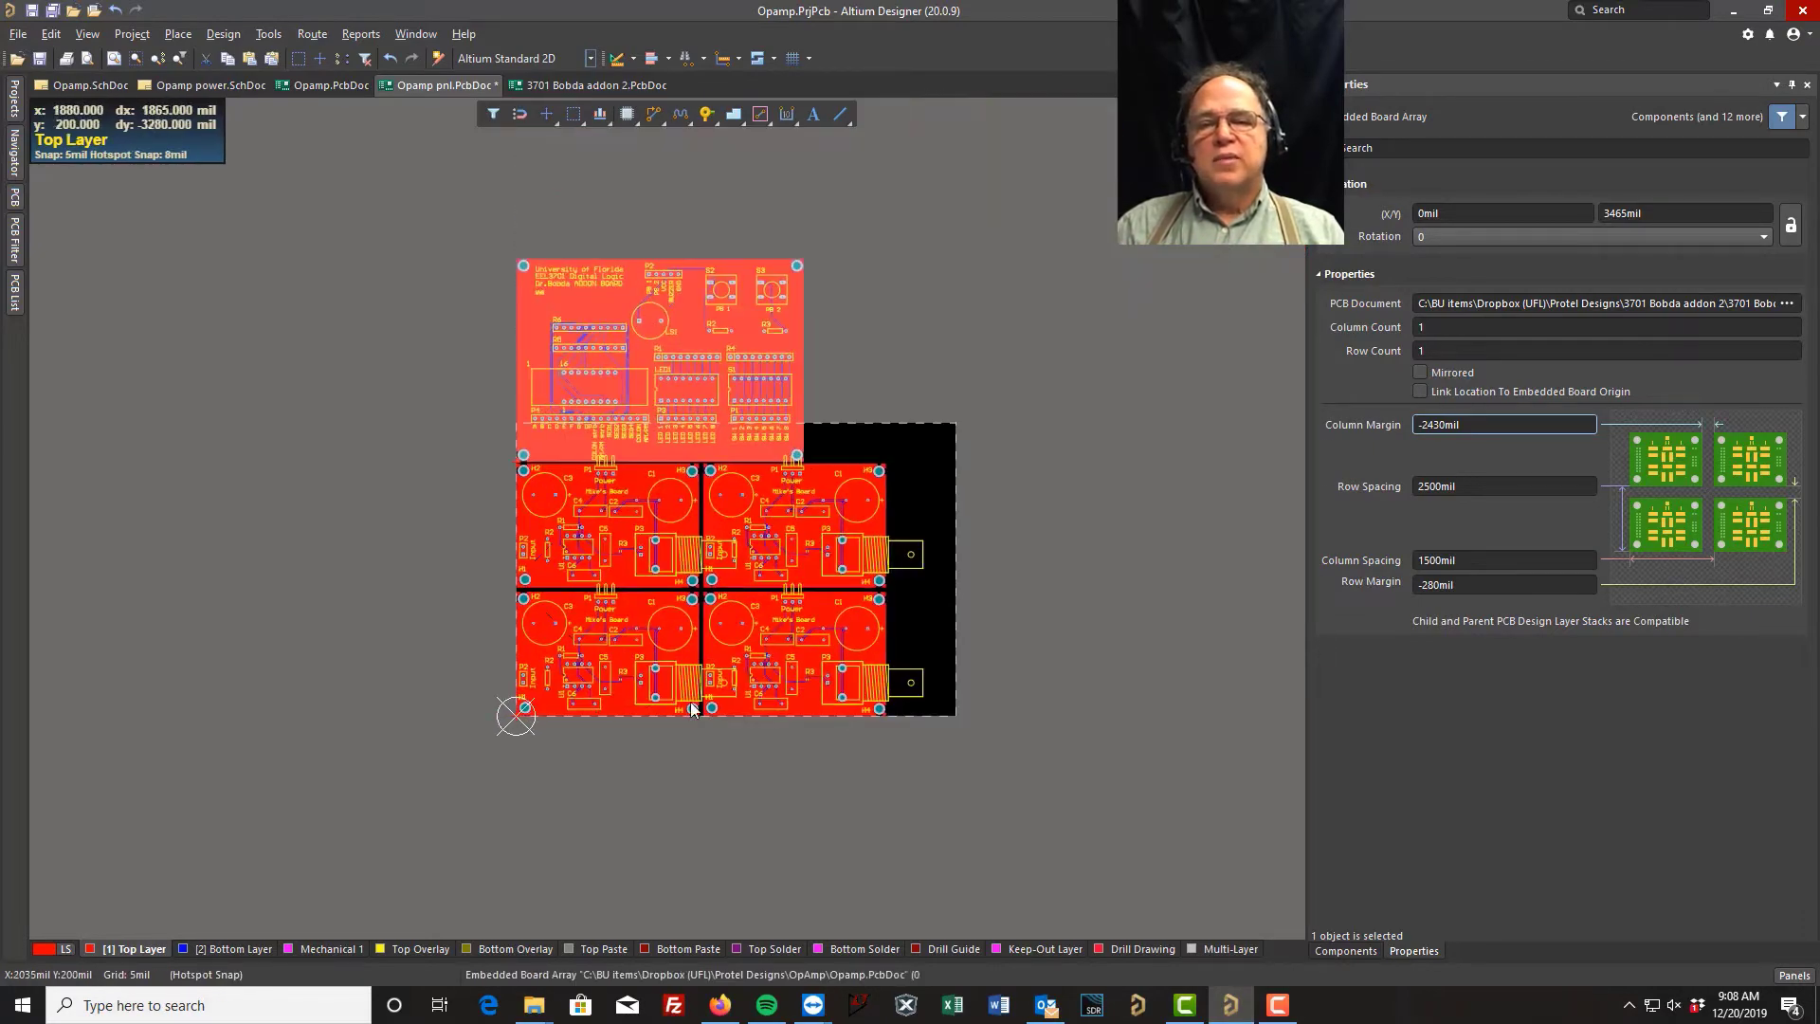
click(747, 673)
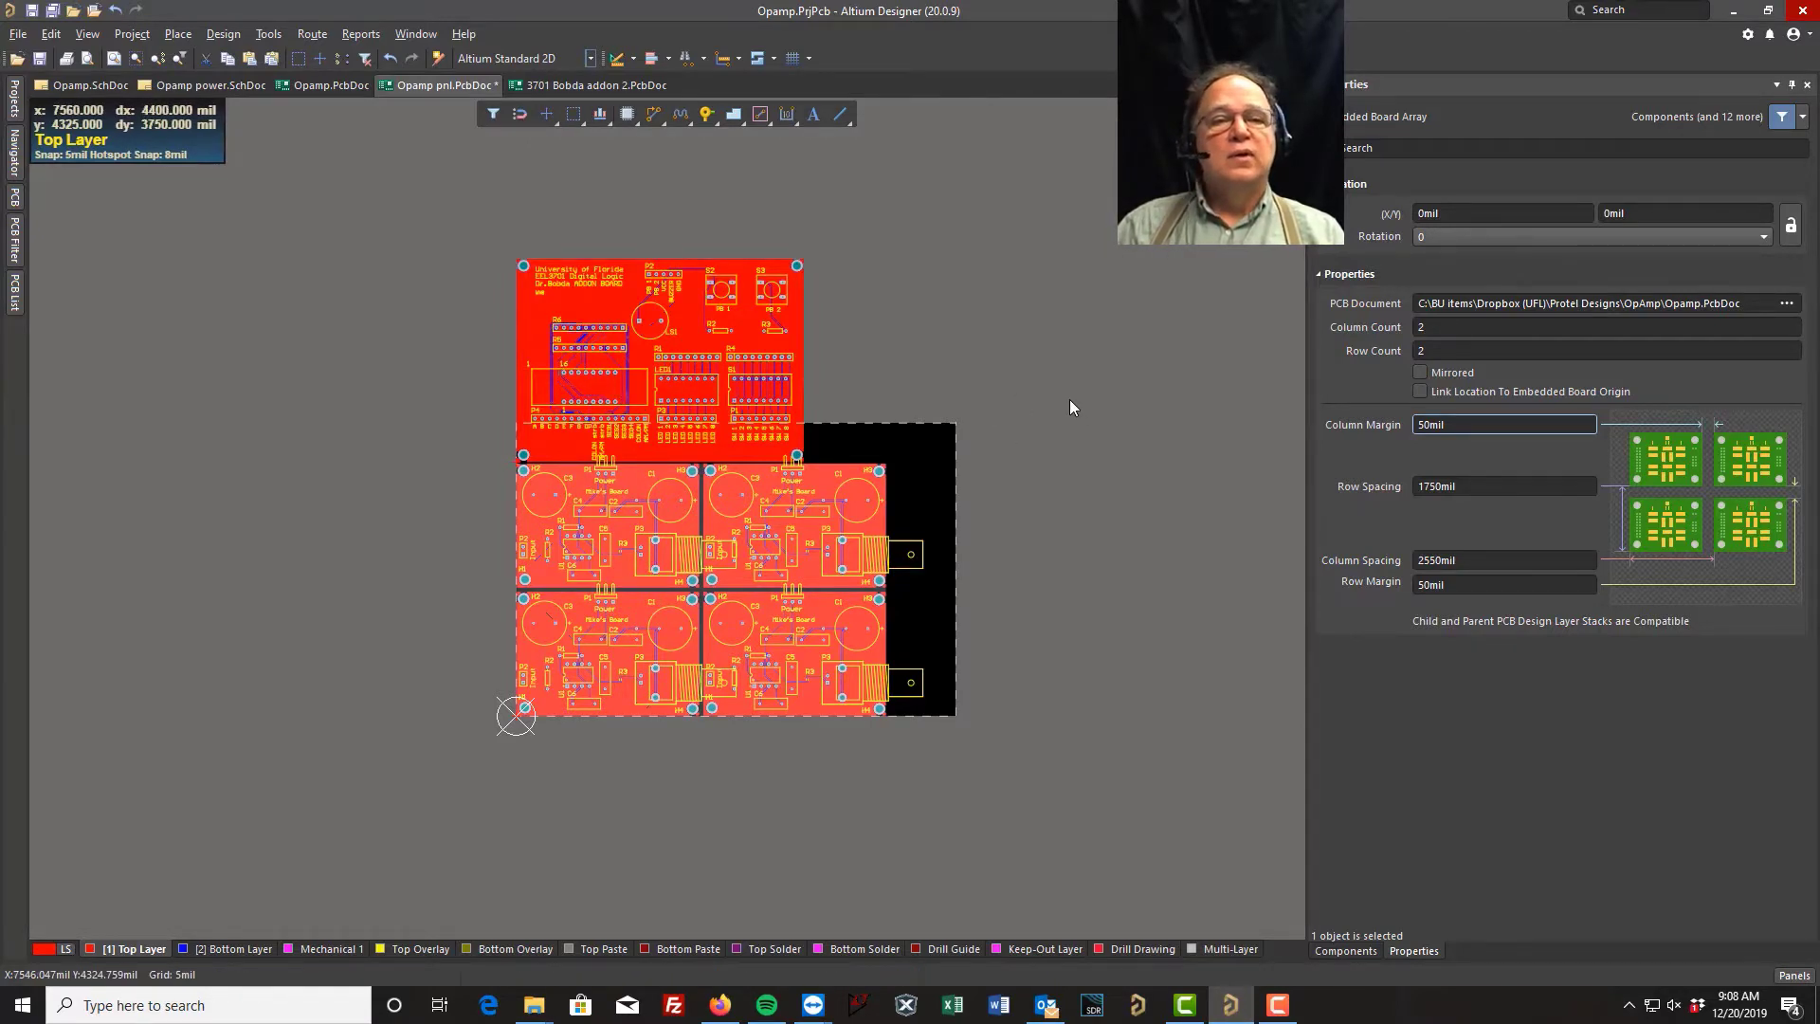
ctrl+scroll(1068, 412, down, 2)
ctrl+scroll(1026, 414, up, 2)
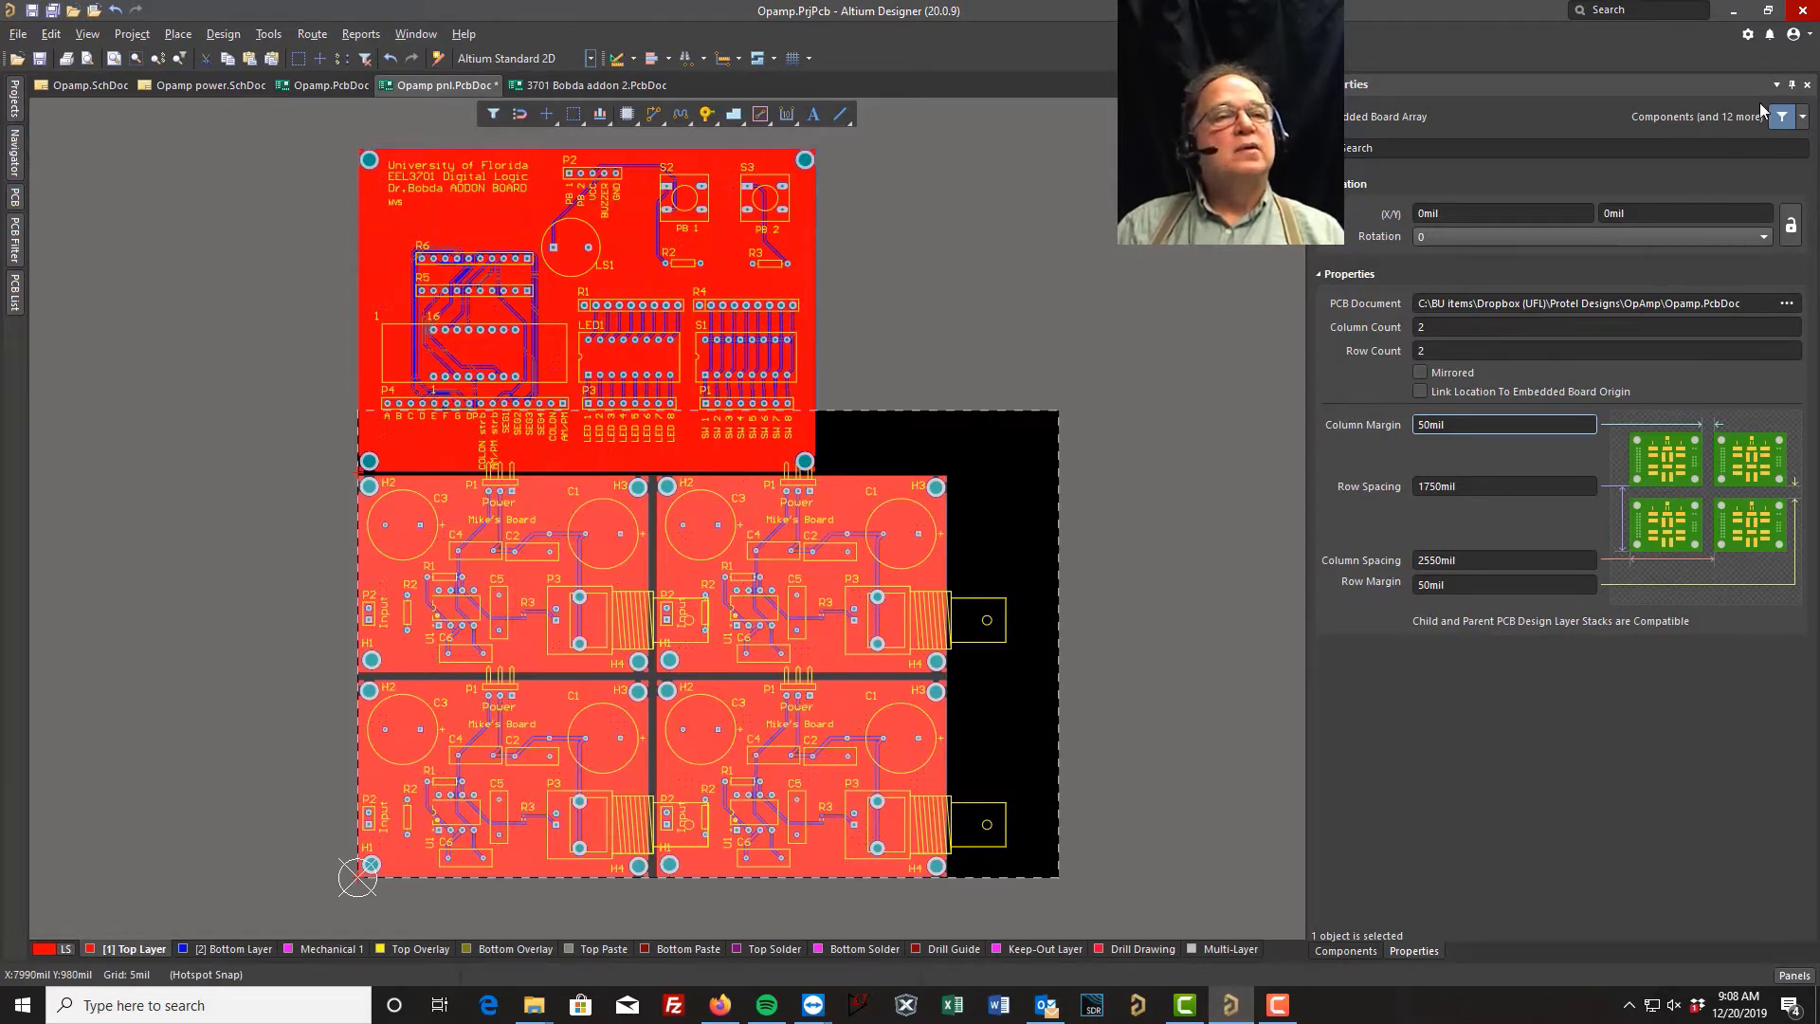
Step: Clear the Opamp board array selection and make the Keep-Out Layer the active layer
click(1792, 86)
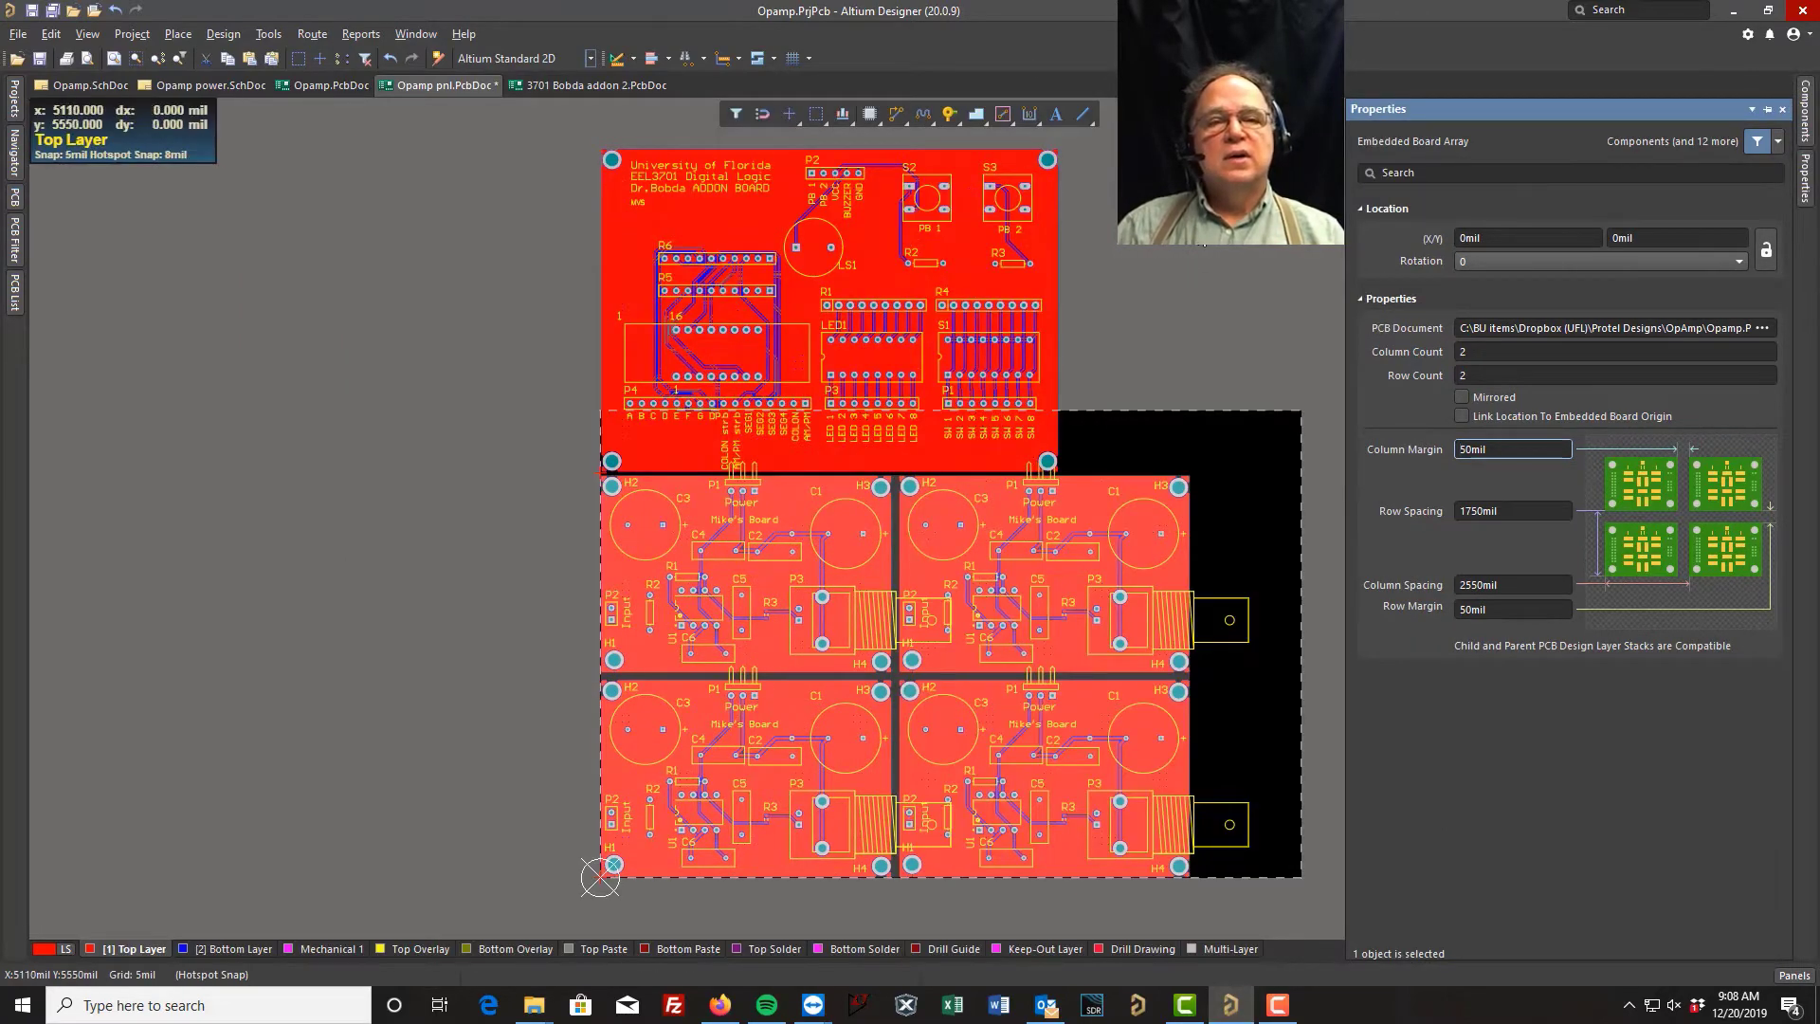
click(1197, 229)
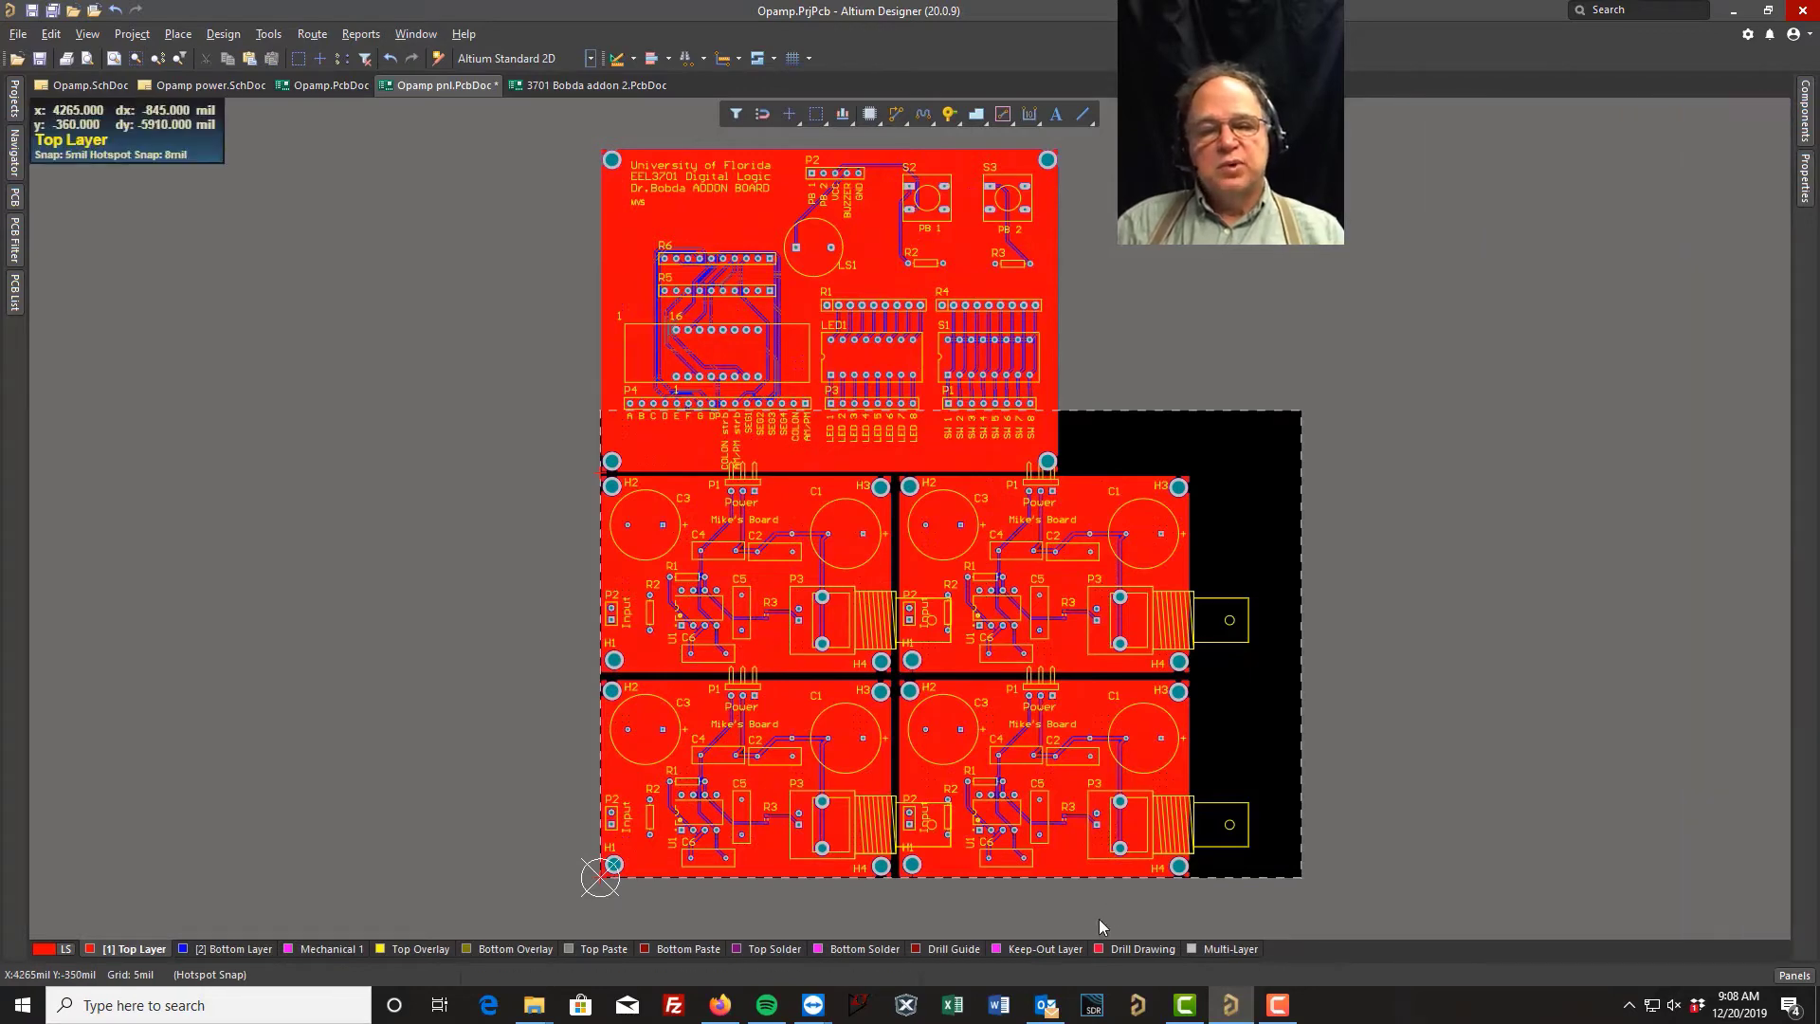
click(1044, 949)
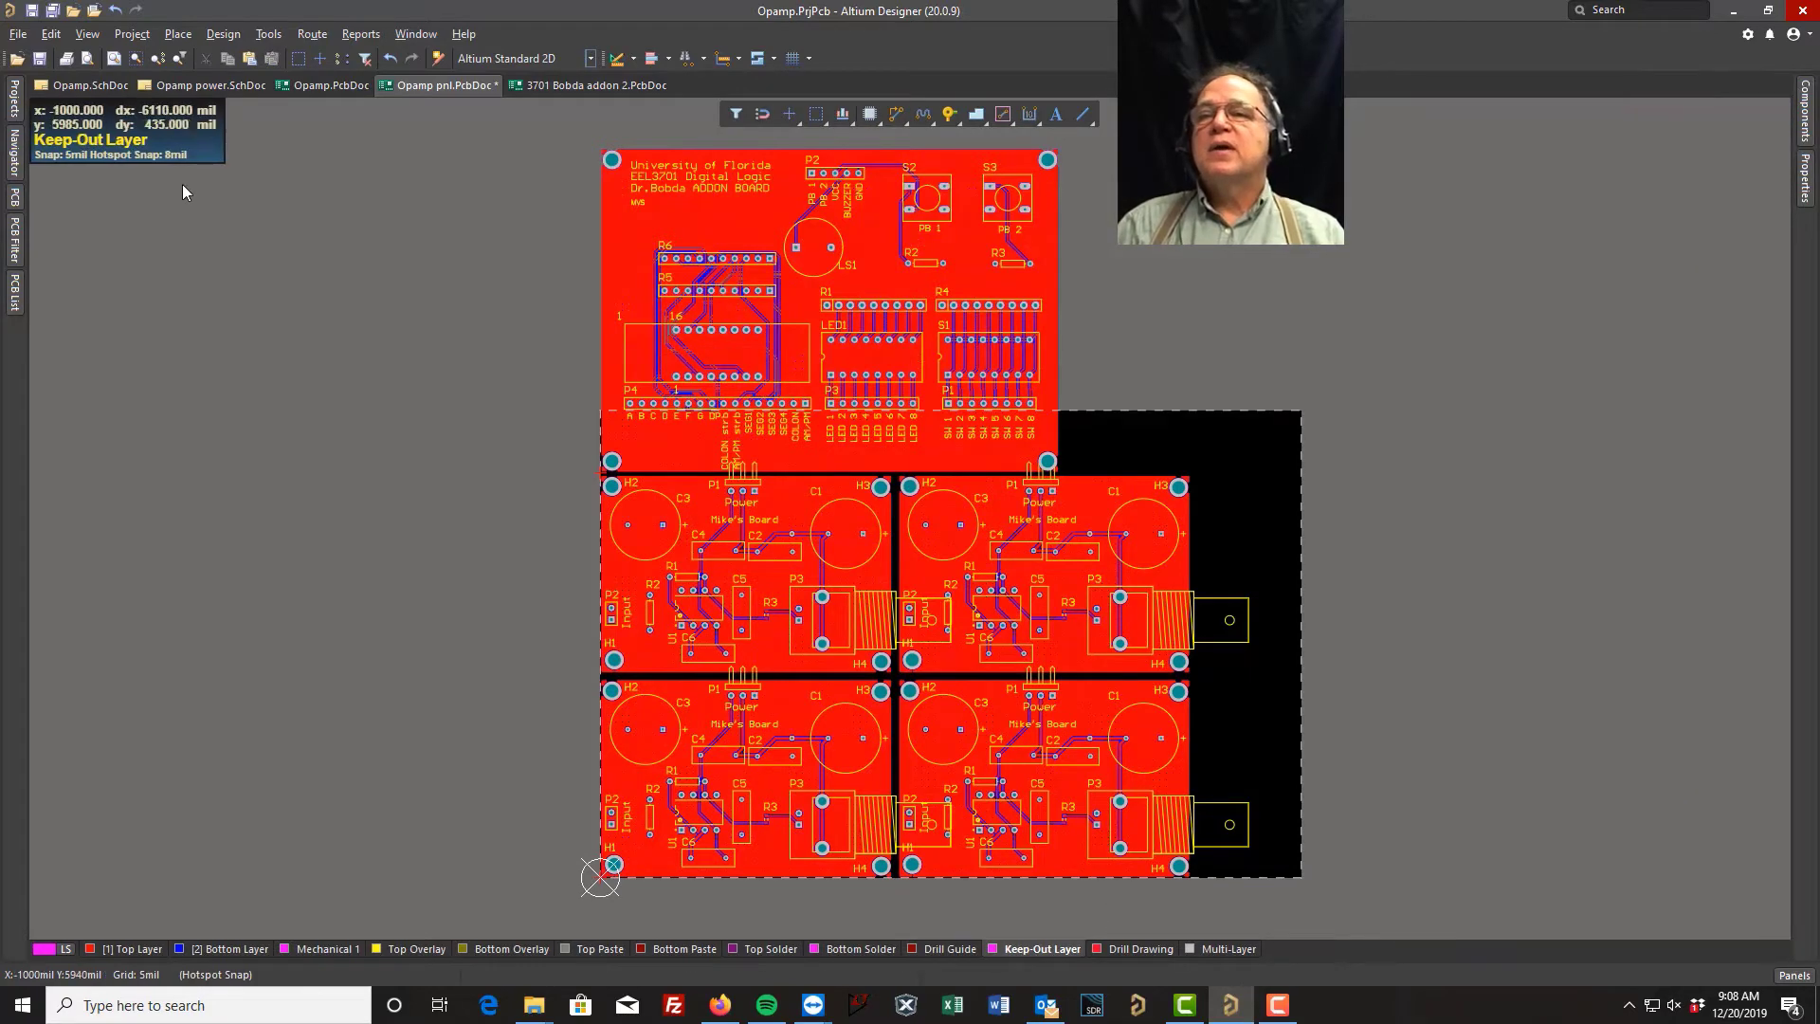
Step: Draw a keepout track from the panel origin along the boards' left edge up to X 0 mil, Y 6240 mil
click(178, 34)
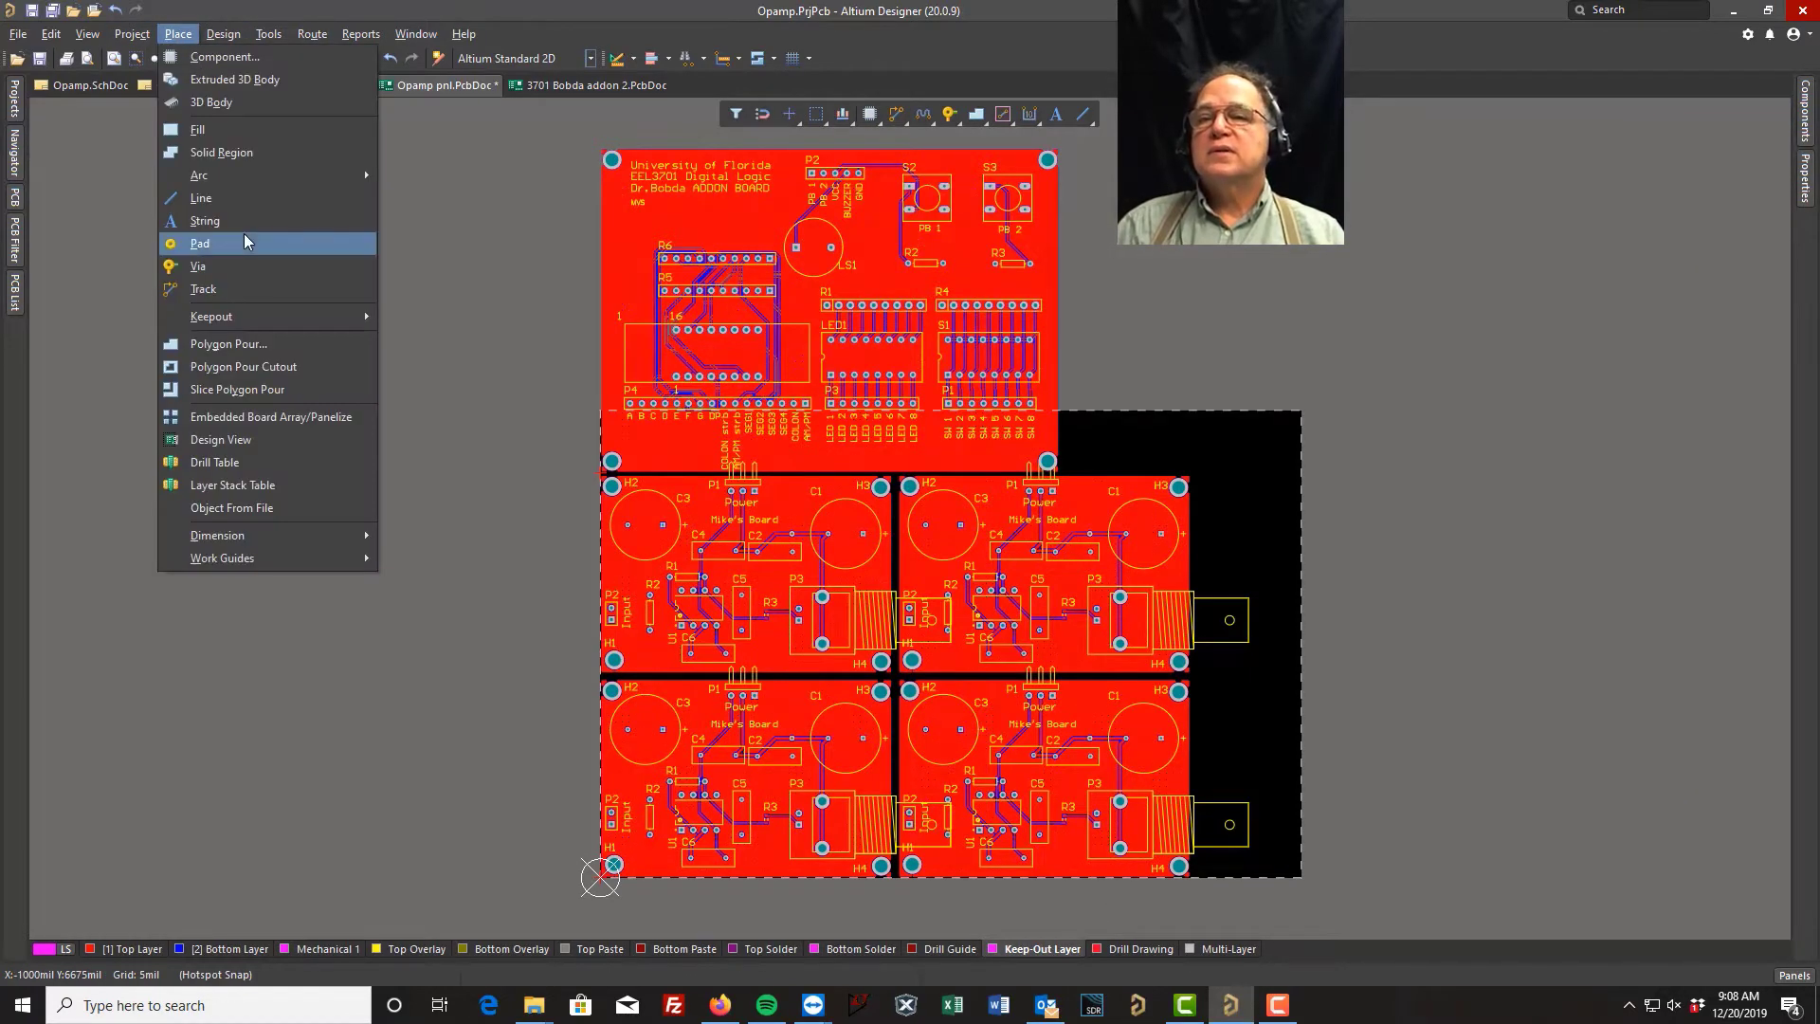
mouse_move(313, 316)
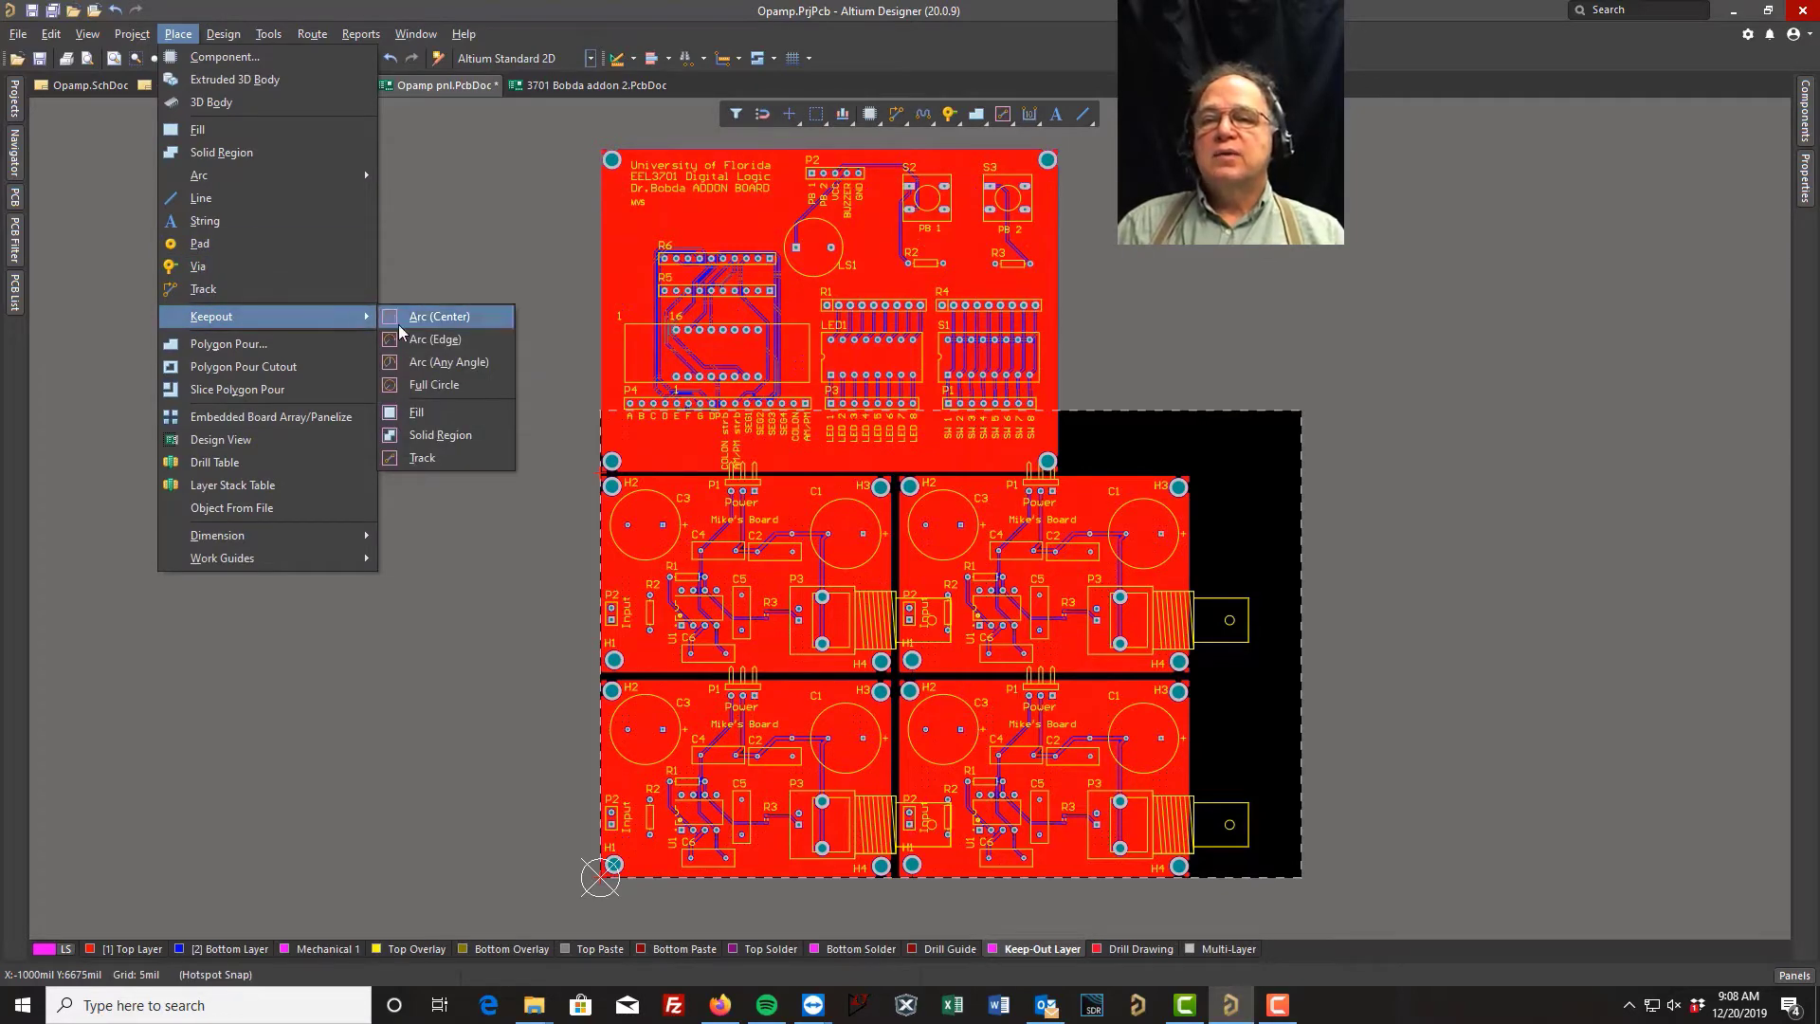
click(423, 458)
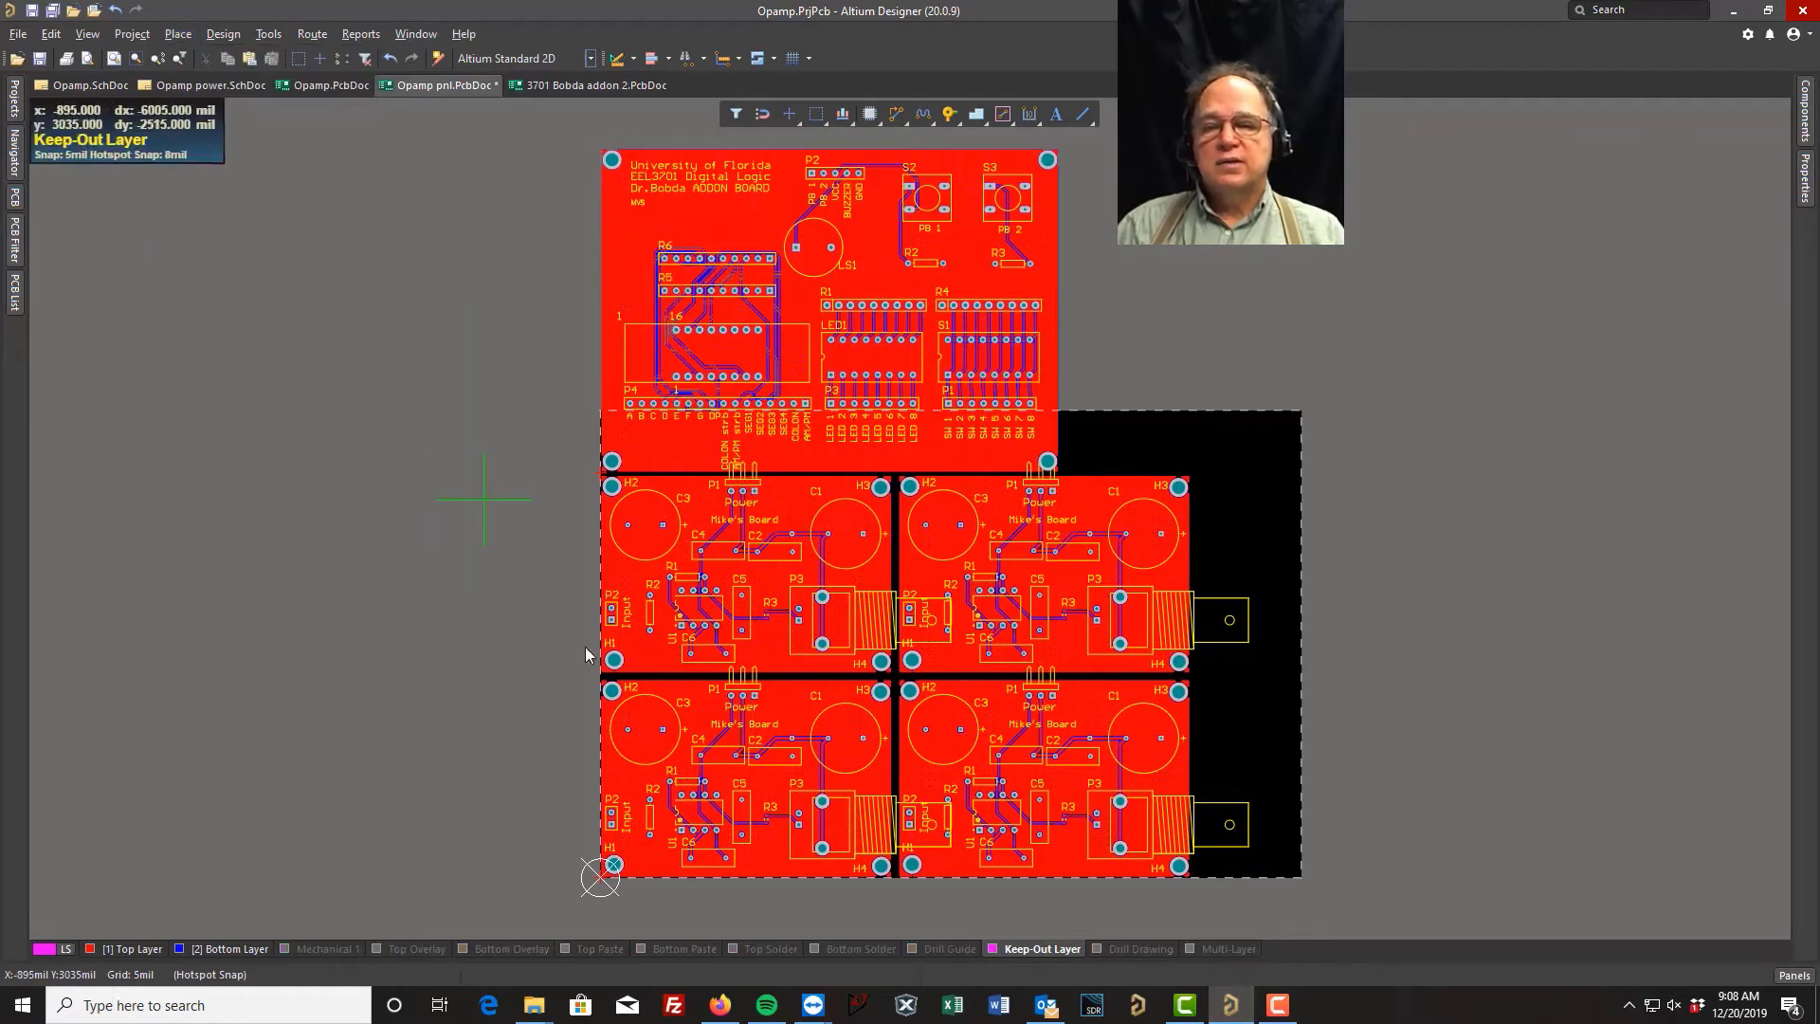
ctrl+scroll(601, 878, up, 5)
click(601, 879)
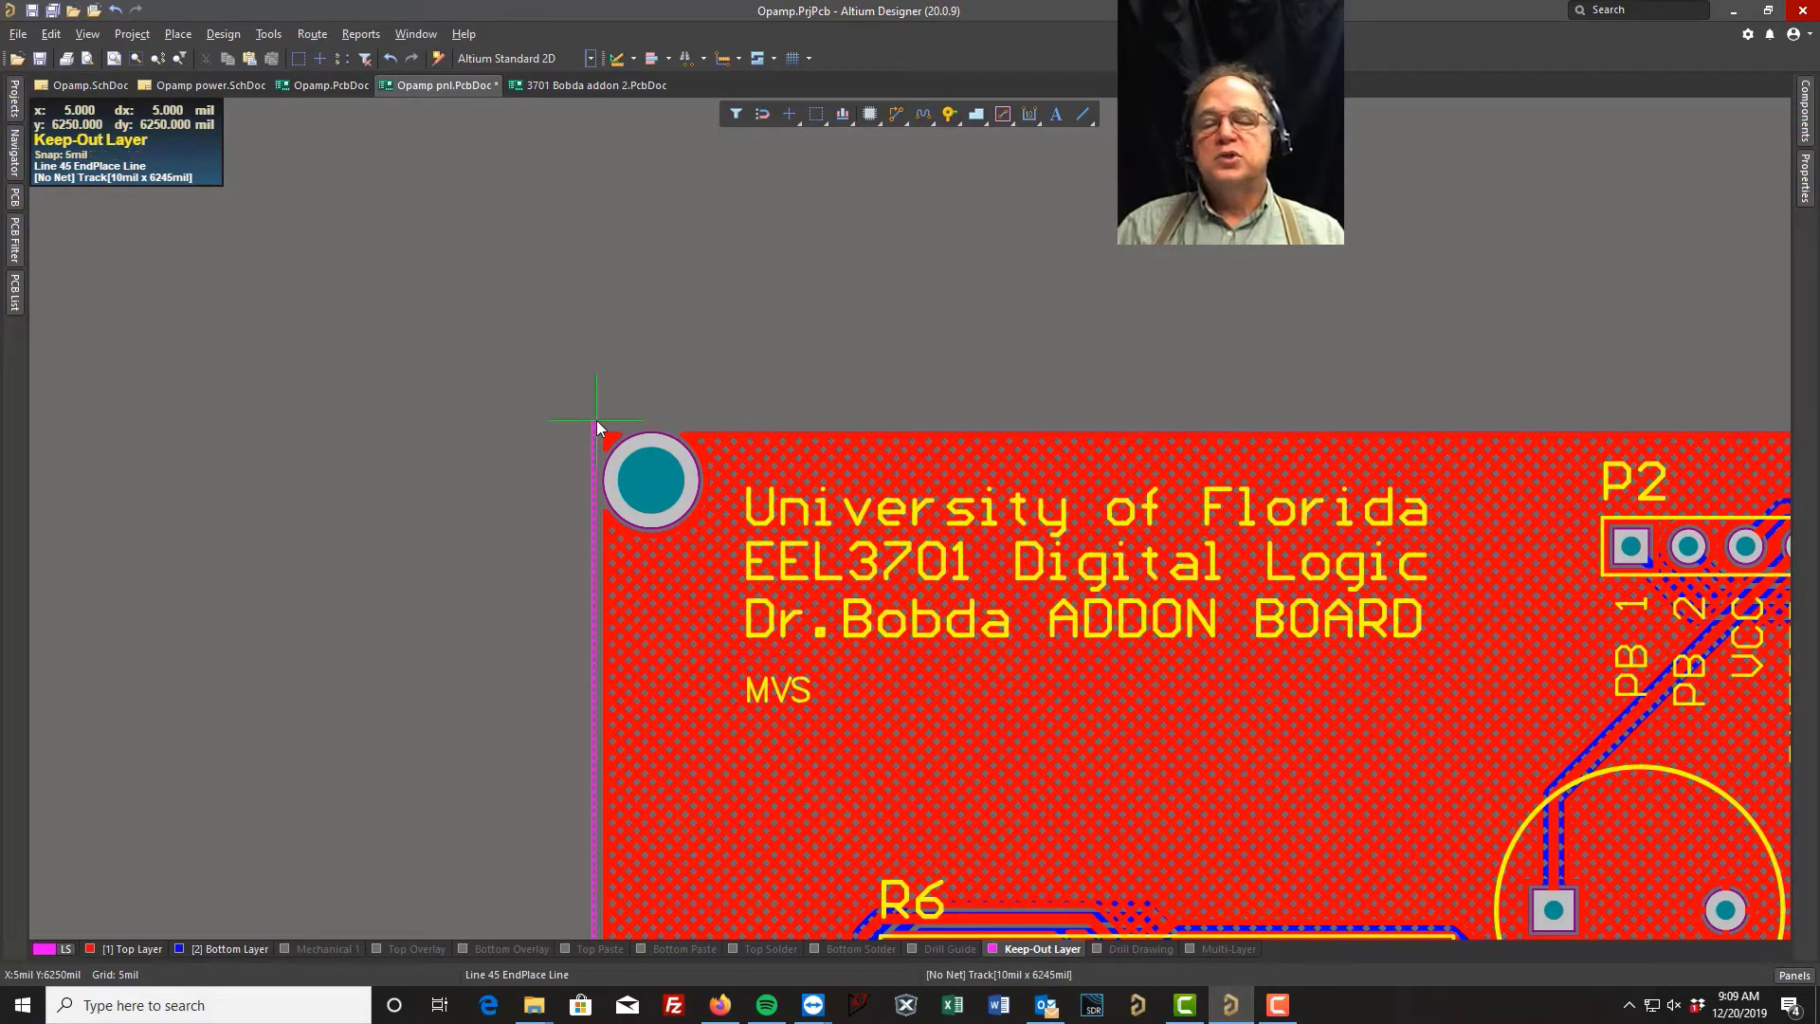
ctrl+scroll(599, 436, up, 2)
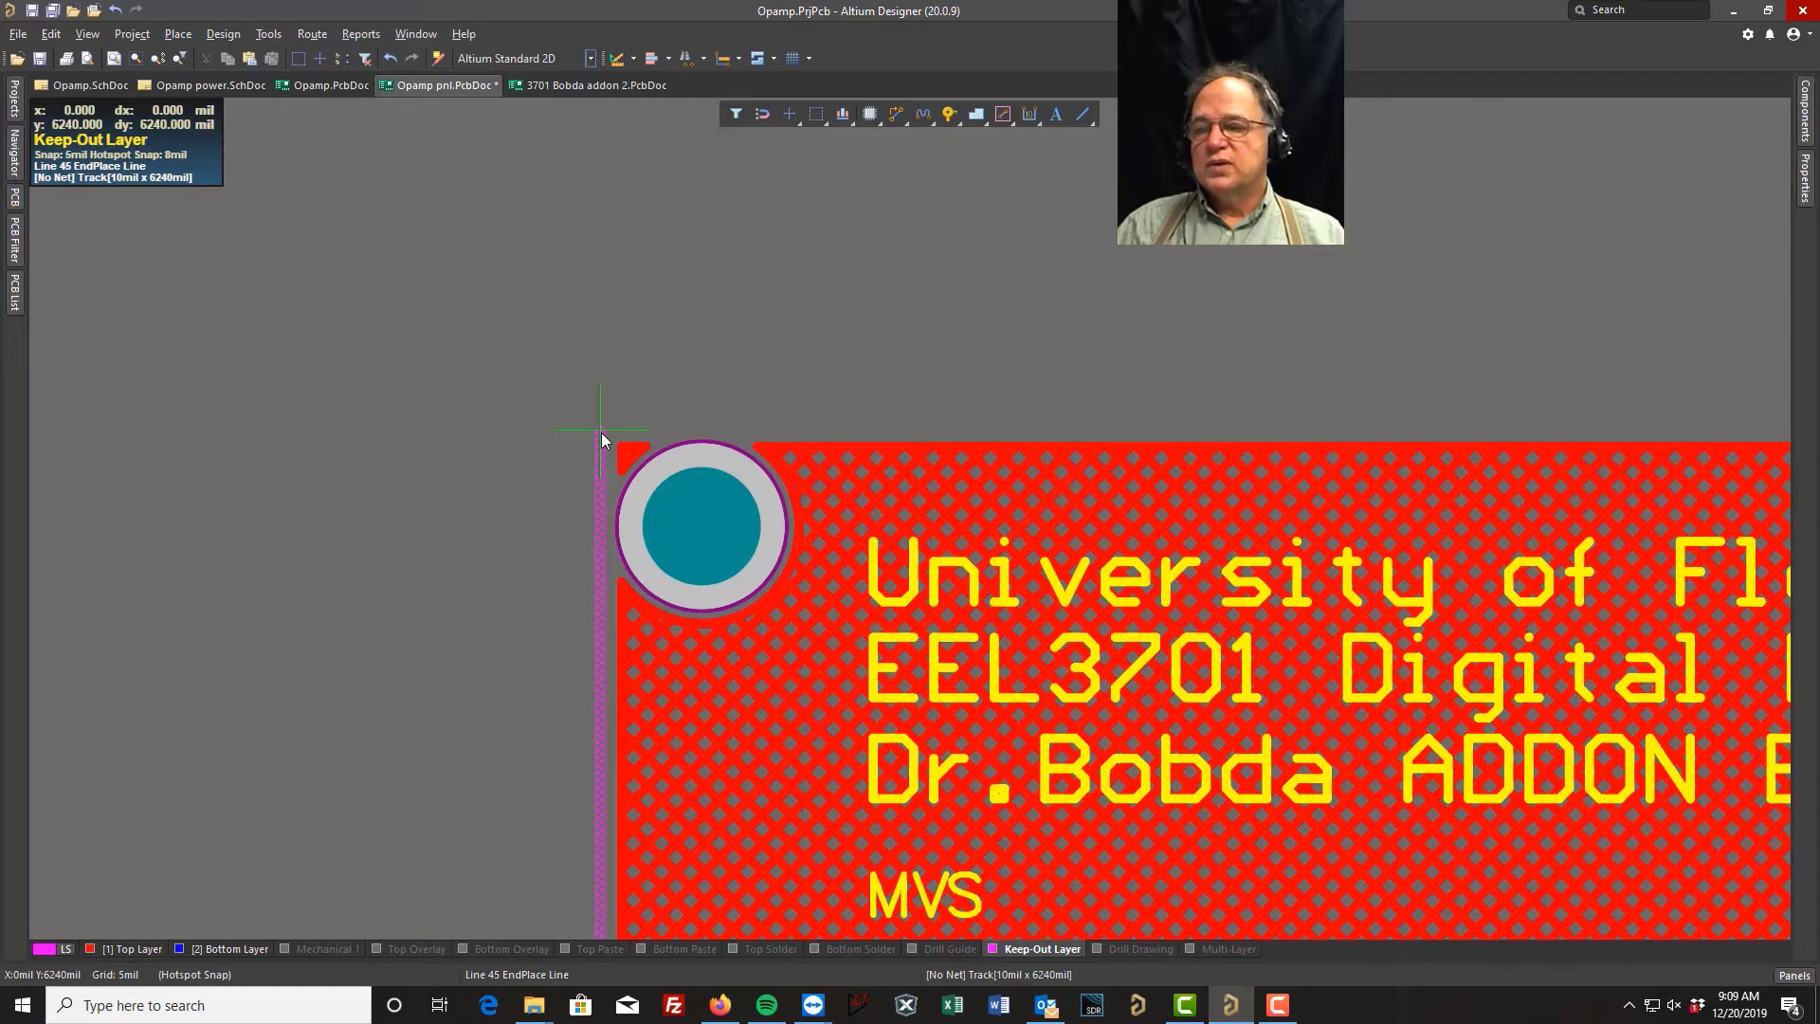
click(599, 430)
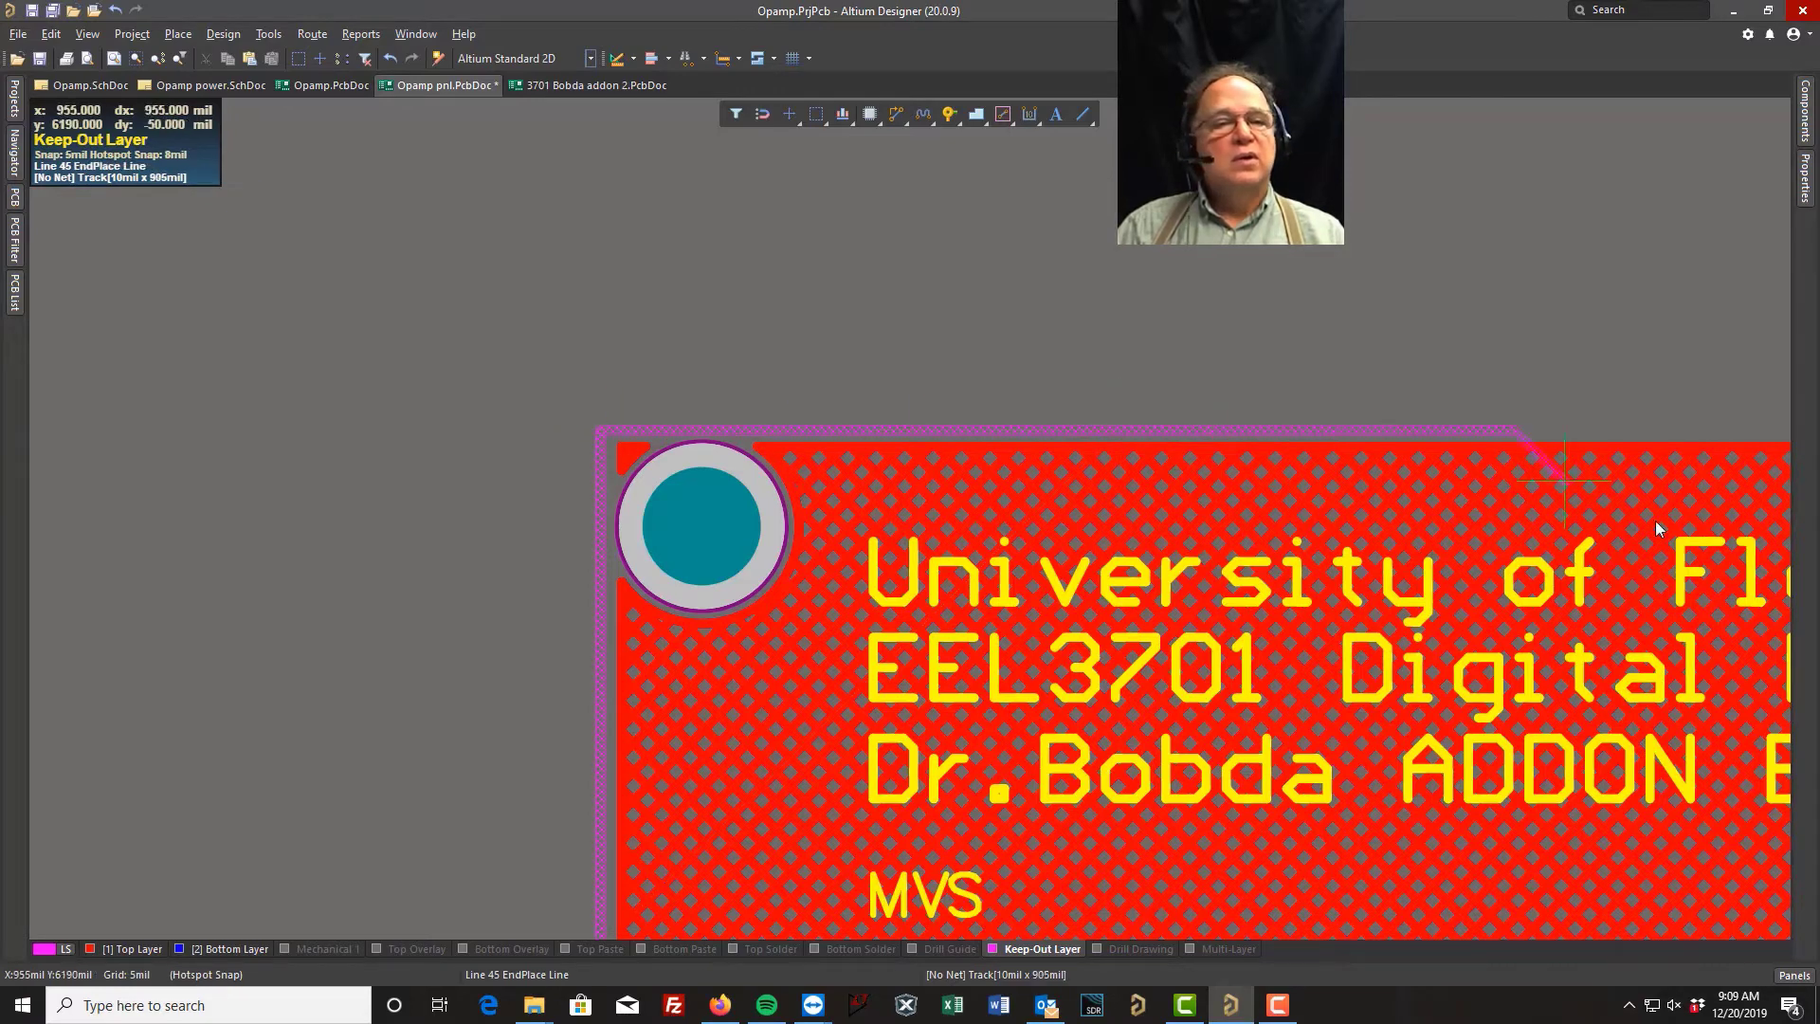
Step: Continue the keepout track along the addon board's top edge to the panel's upper-right corner at X 5050 mil, Y 6240 mil
ctrl+scroll(1771, 713, down, 3)
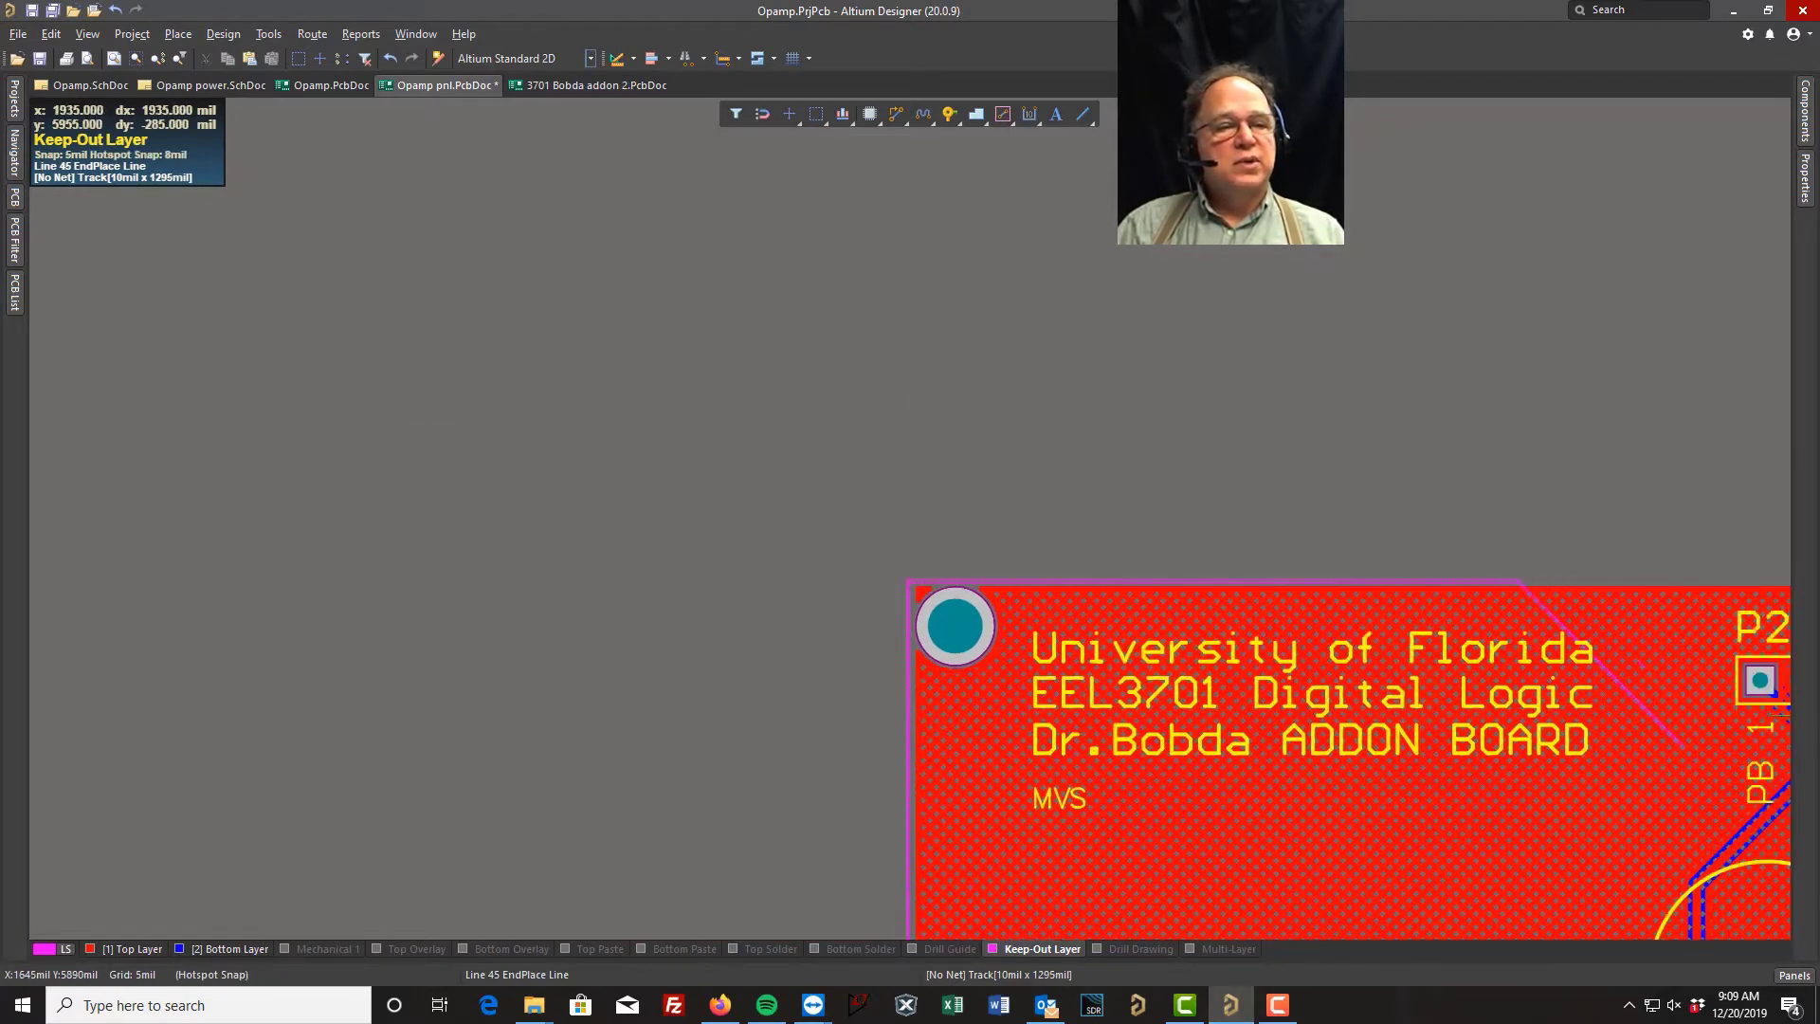
ctrl+scroll(1479, 324, up, 5)
ctrl+scroll(1458, 353, down, 5)
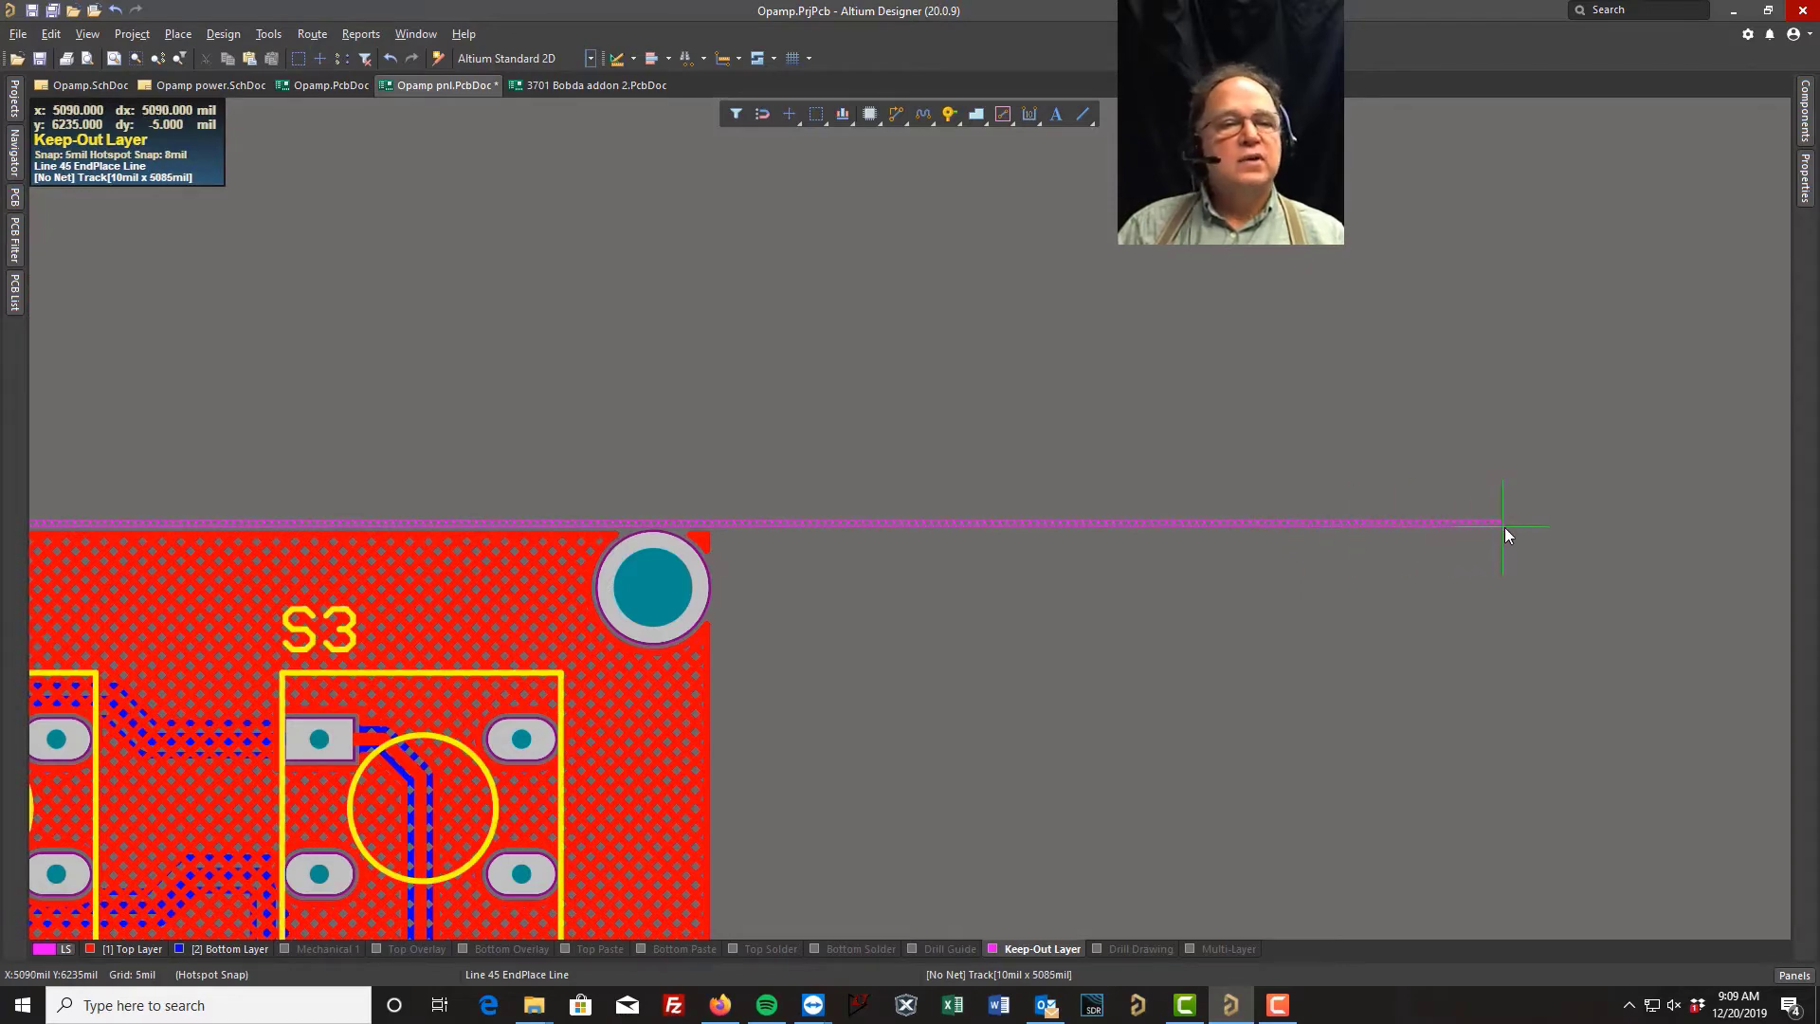
ctrl+scroll(1501, 527, up, 5)
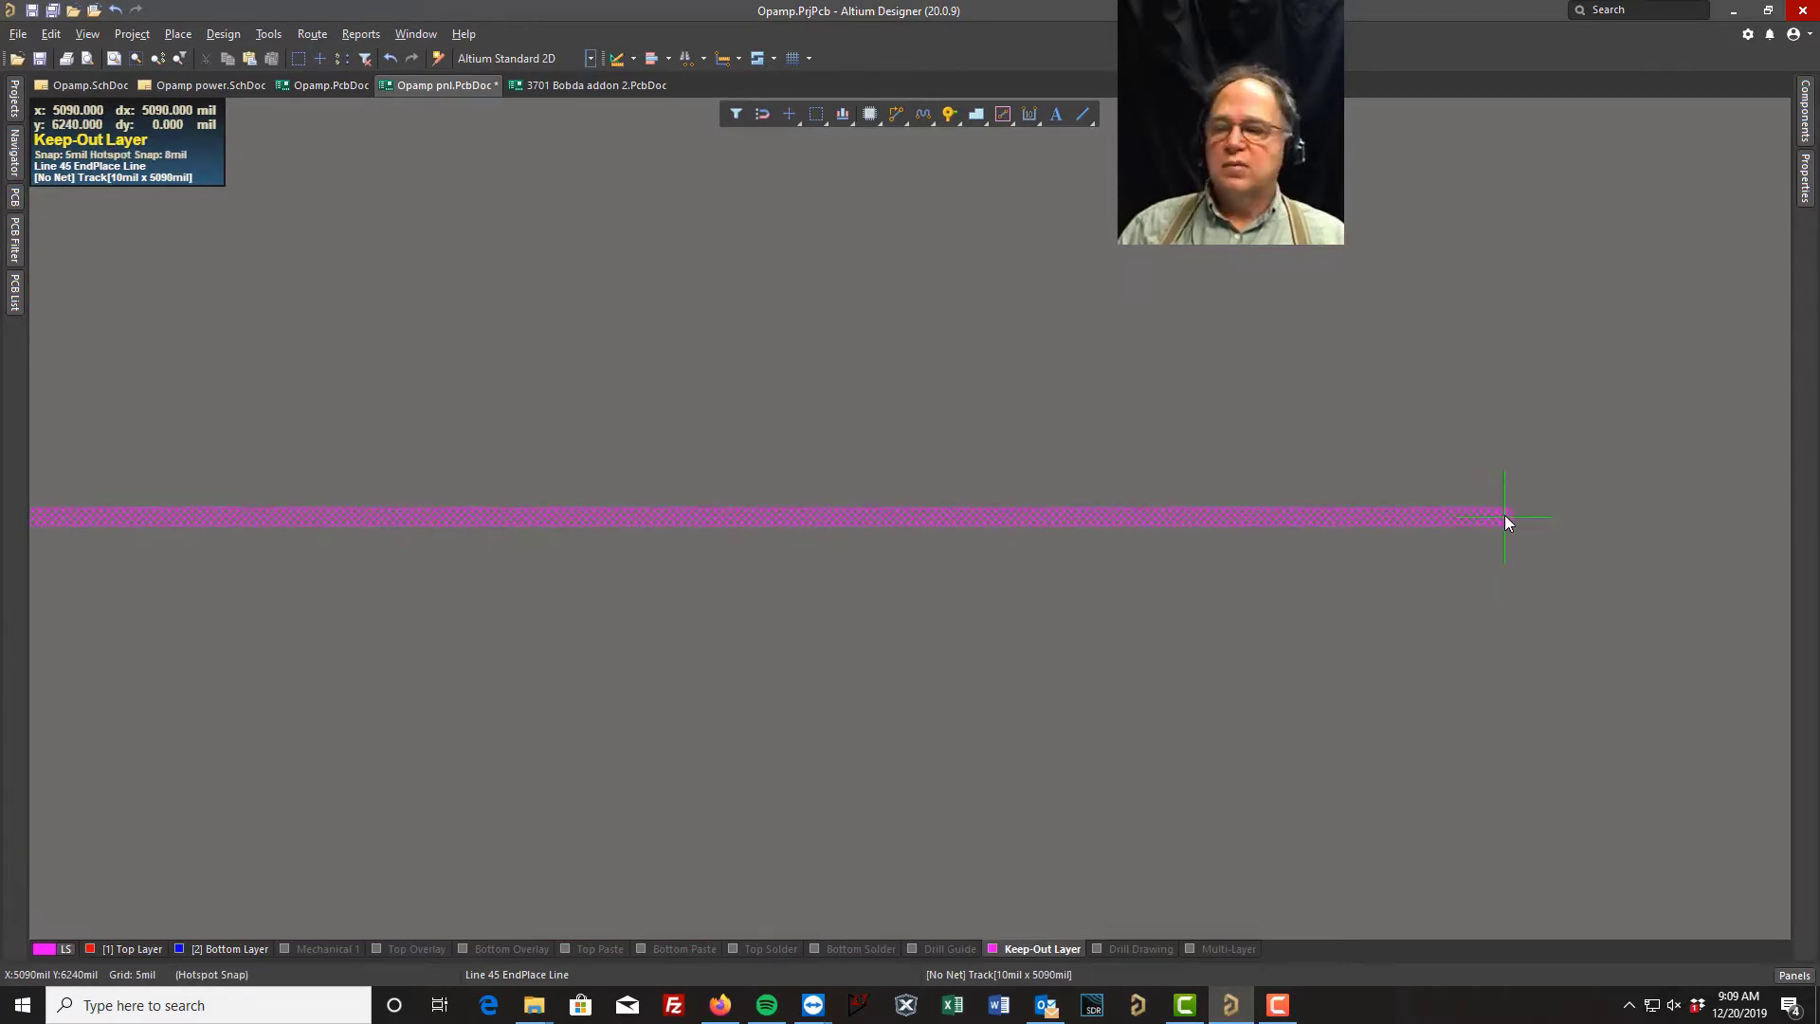
click(1430, 514)
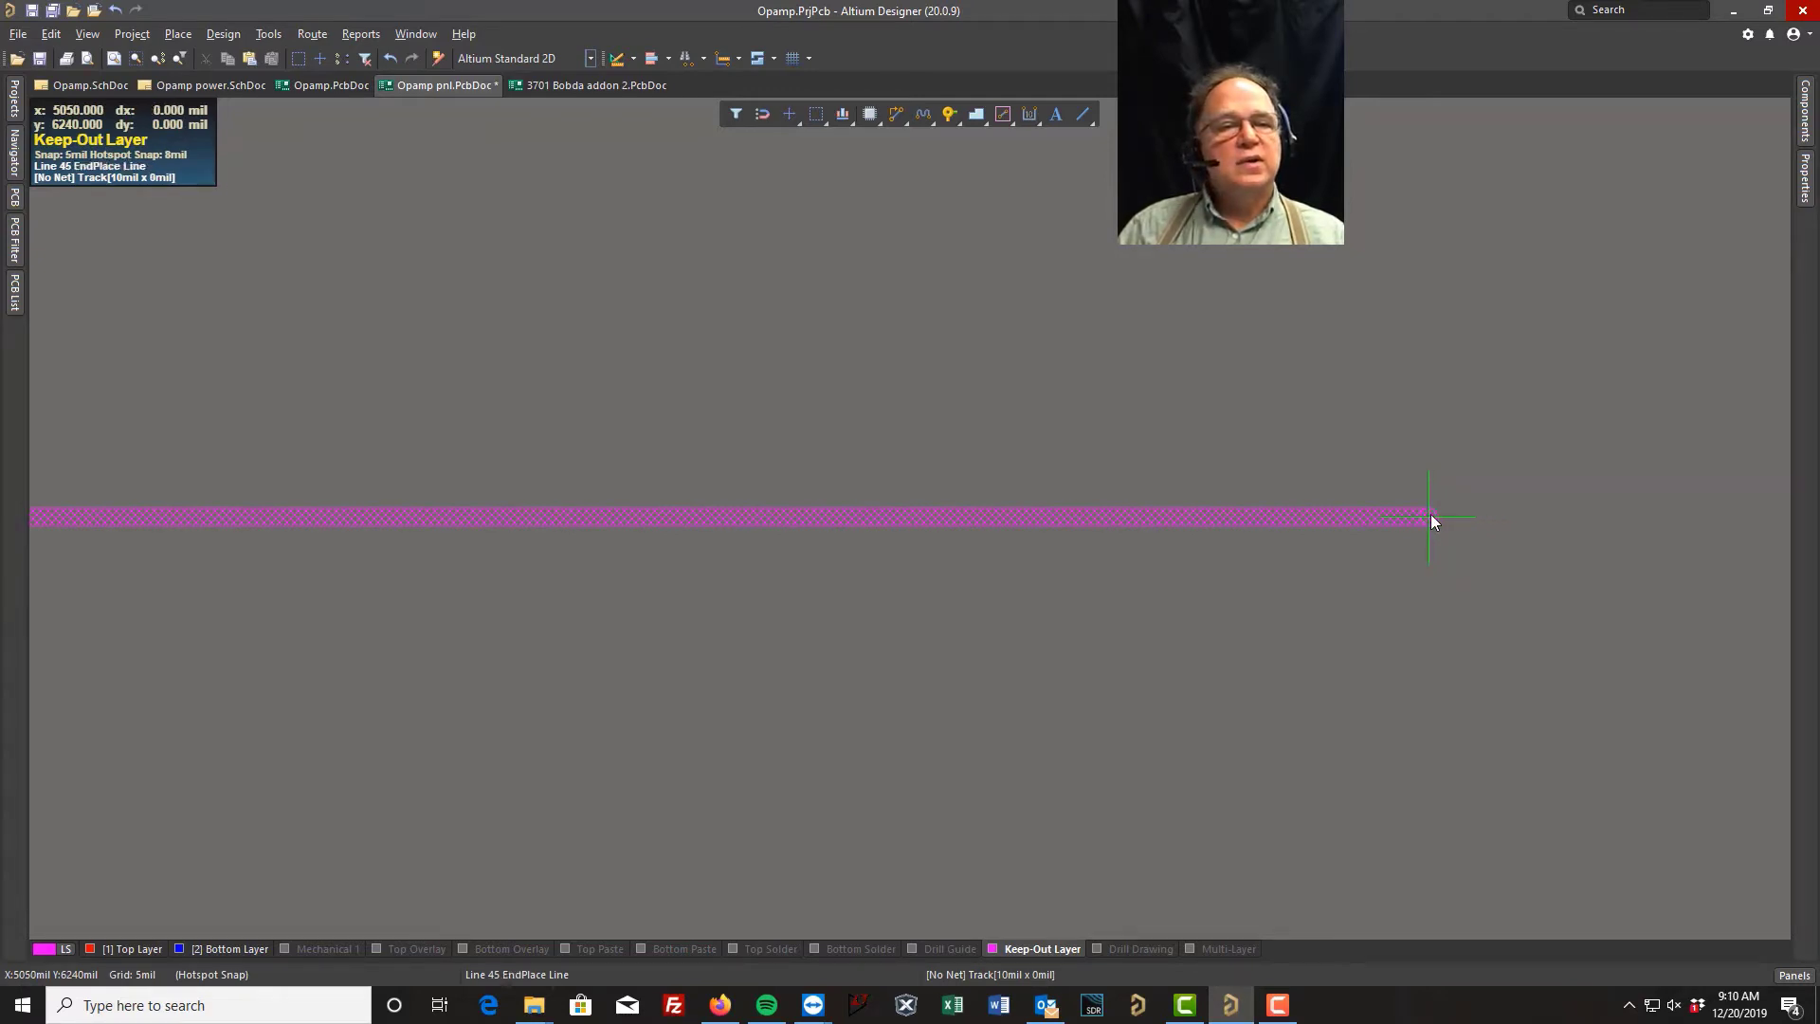
Step: Run the keepout track down the panel's right side to the lower-right corner at X 5050 mil, Y 0 mil
scroll(1426, 849, down, 3)
ctrl+scroll(1428, 848, down, 4)
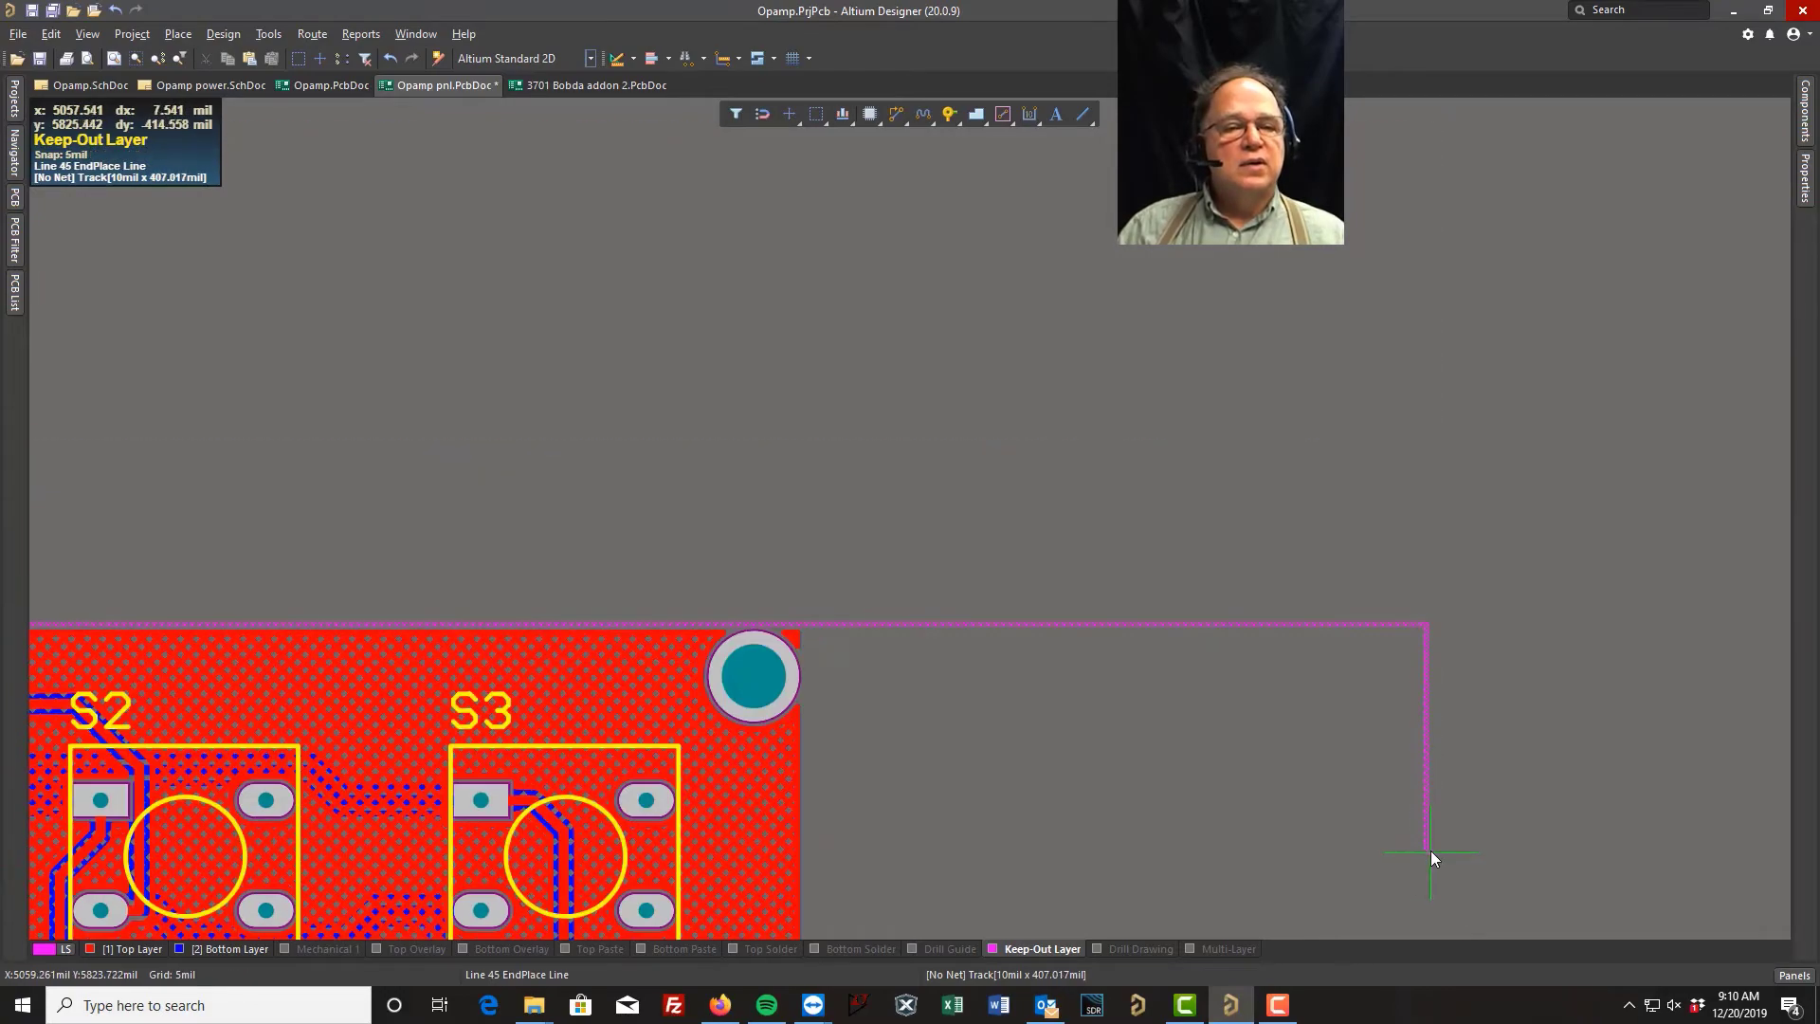
scroll(1431, 852, down, 6)
scroll(1440, 912, down, 10)
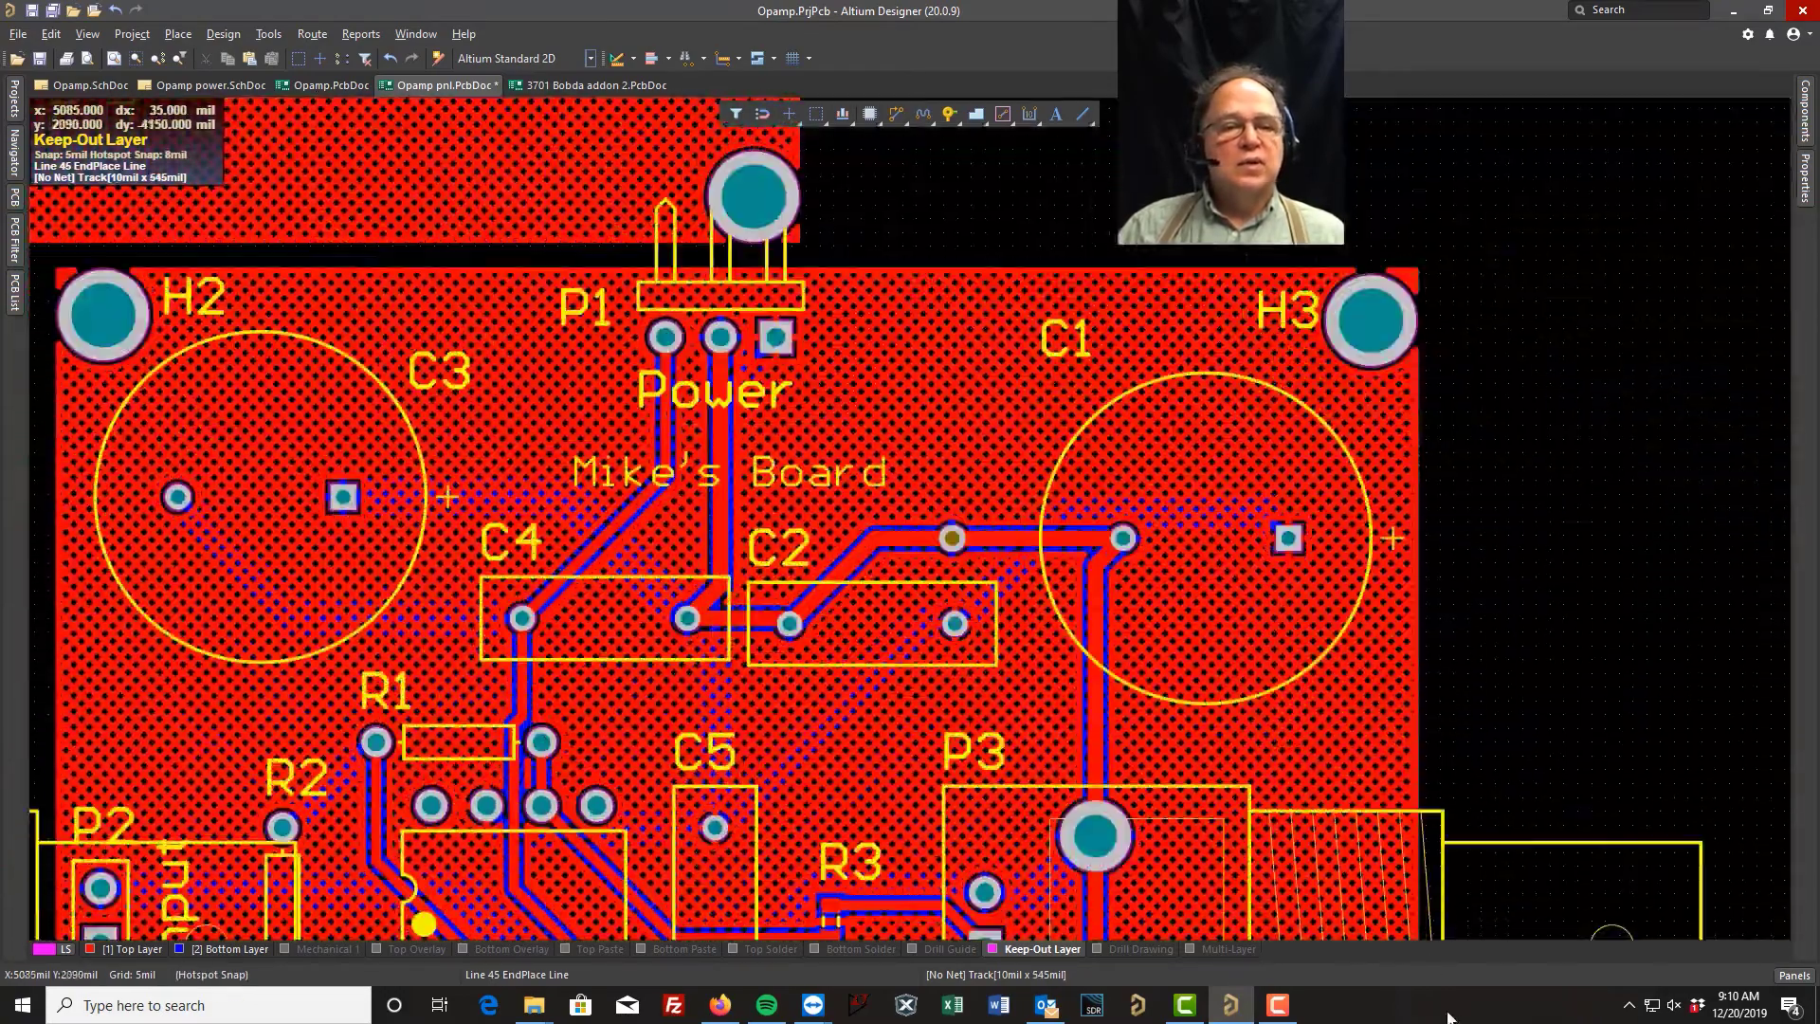
scroll(1440, 912, down, 10)
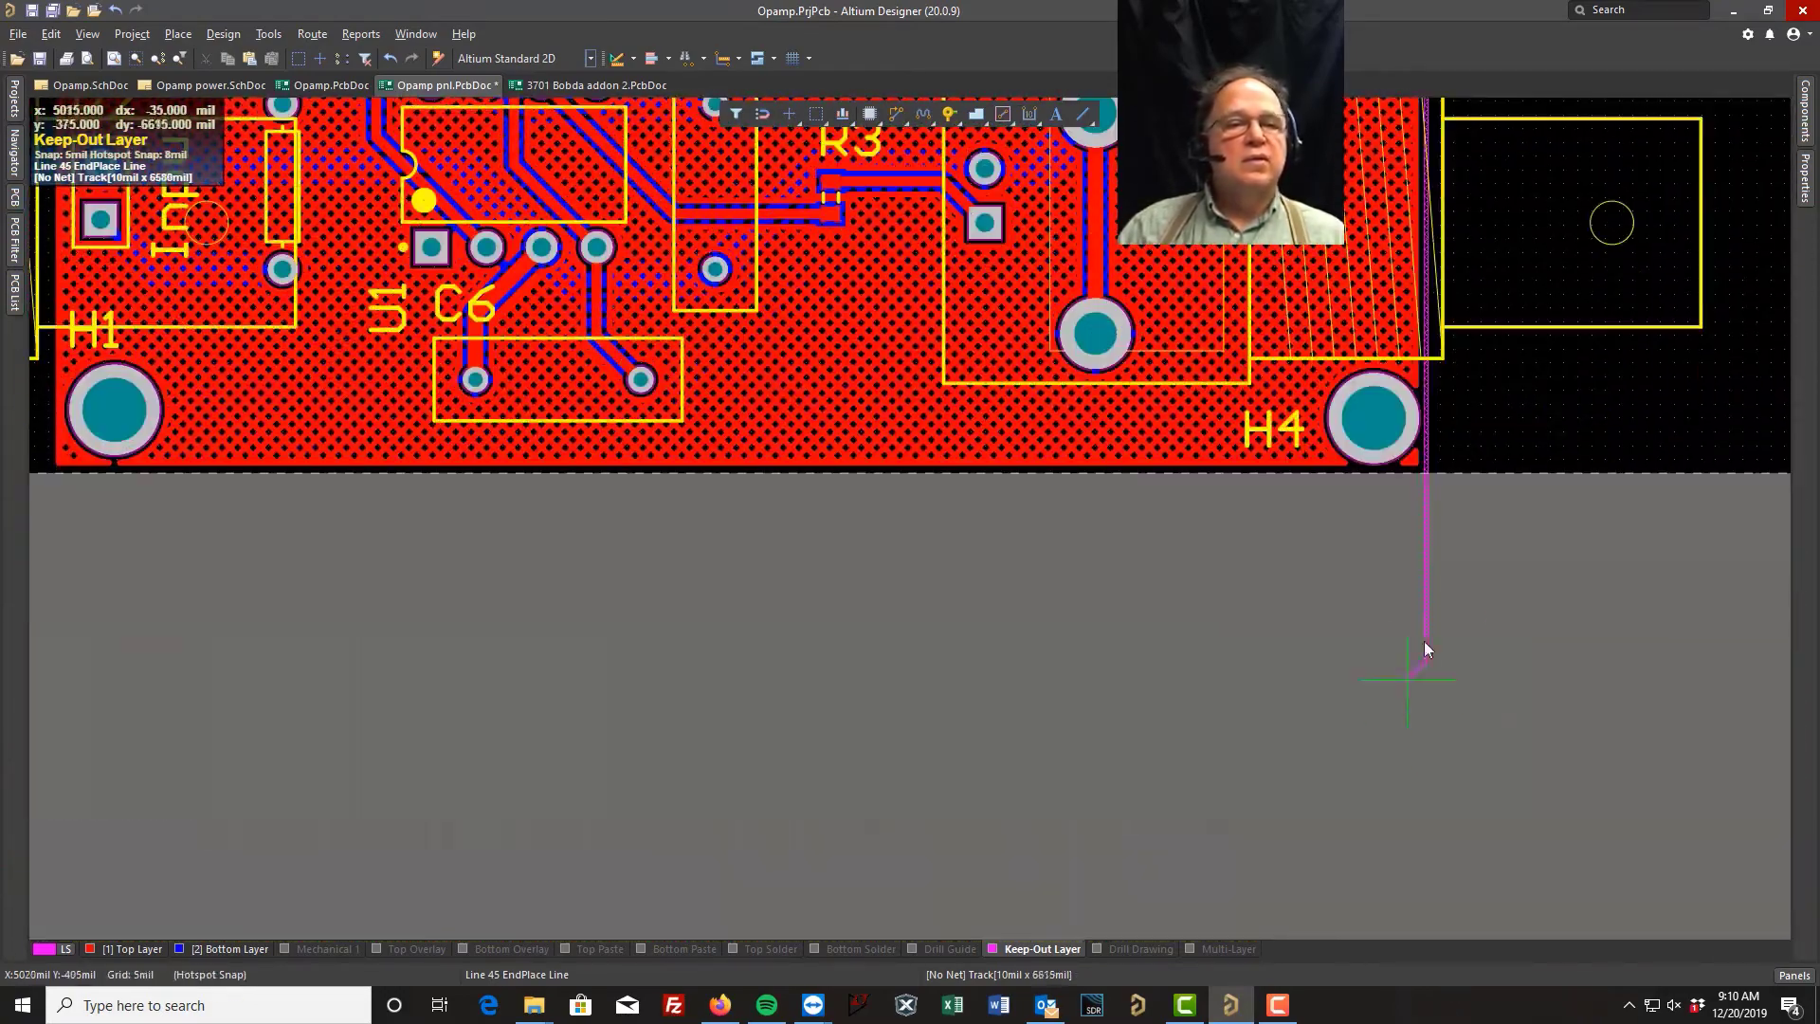
ctrl+scroll(1456, 474, up, 5)
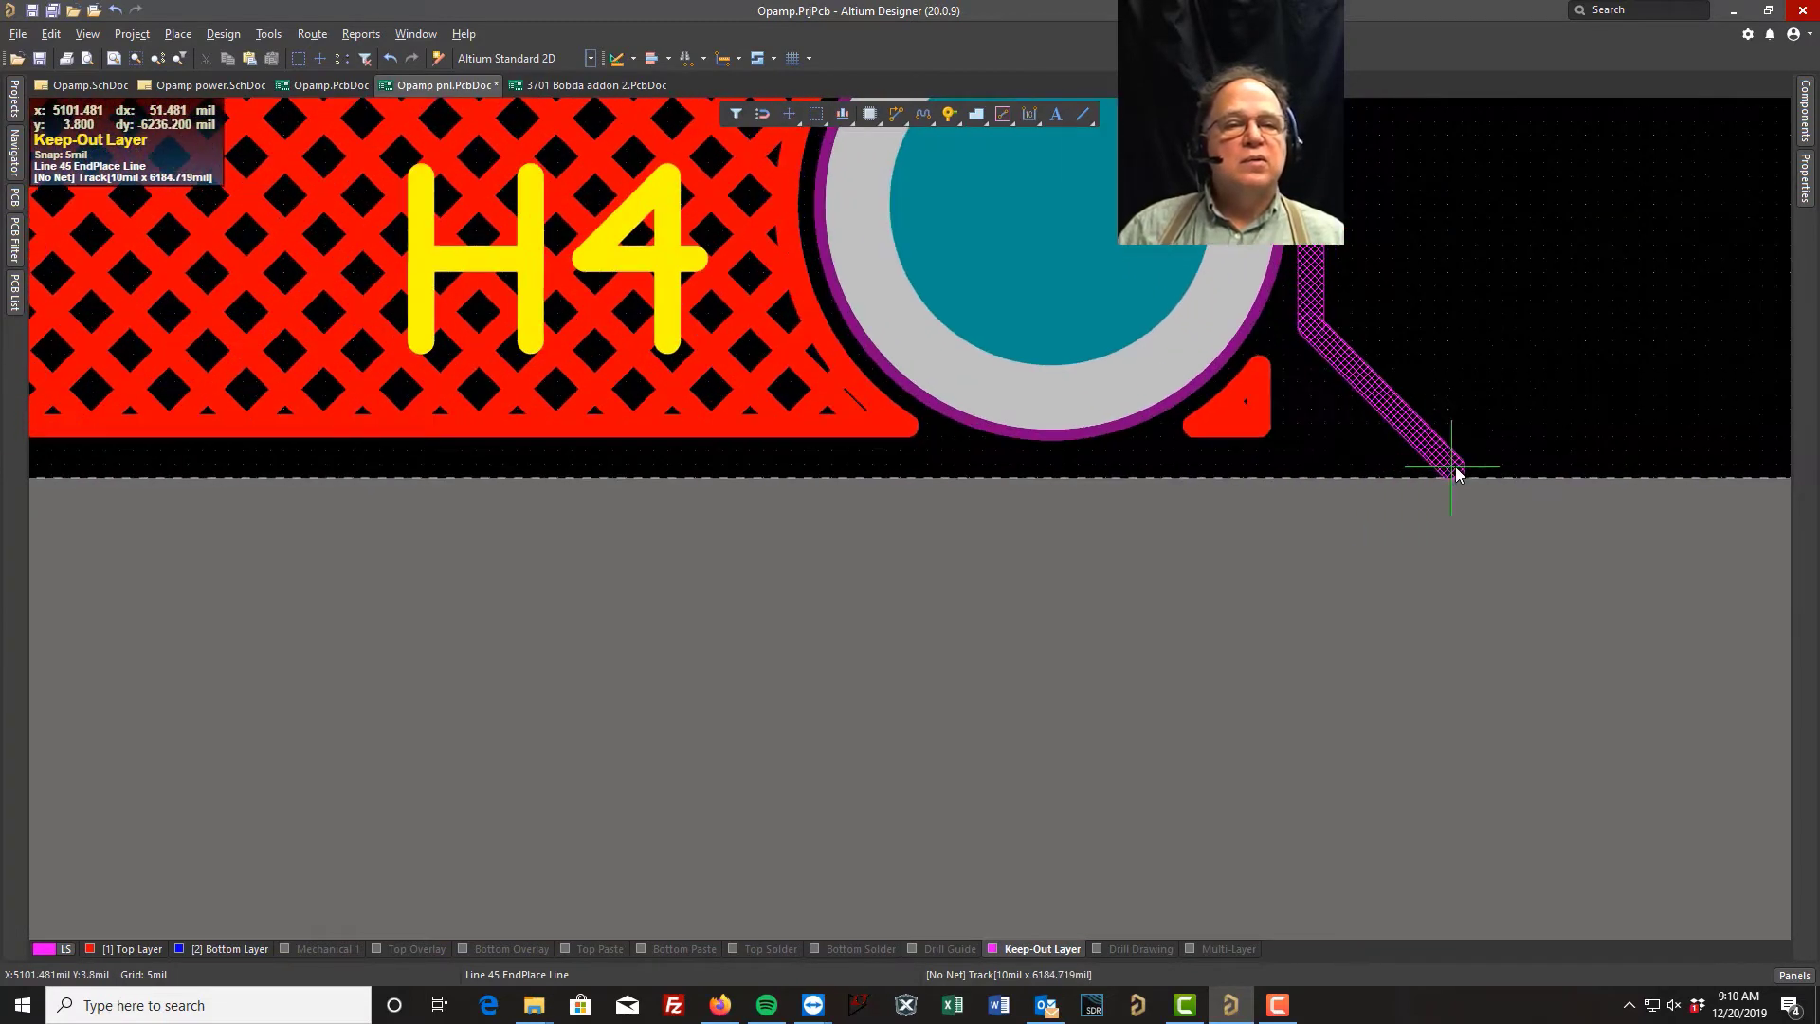
click(1312, 478)
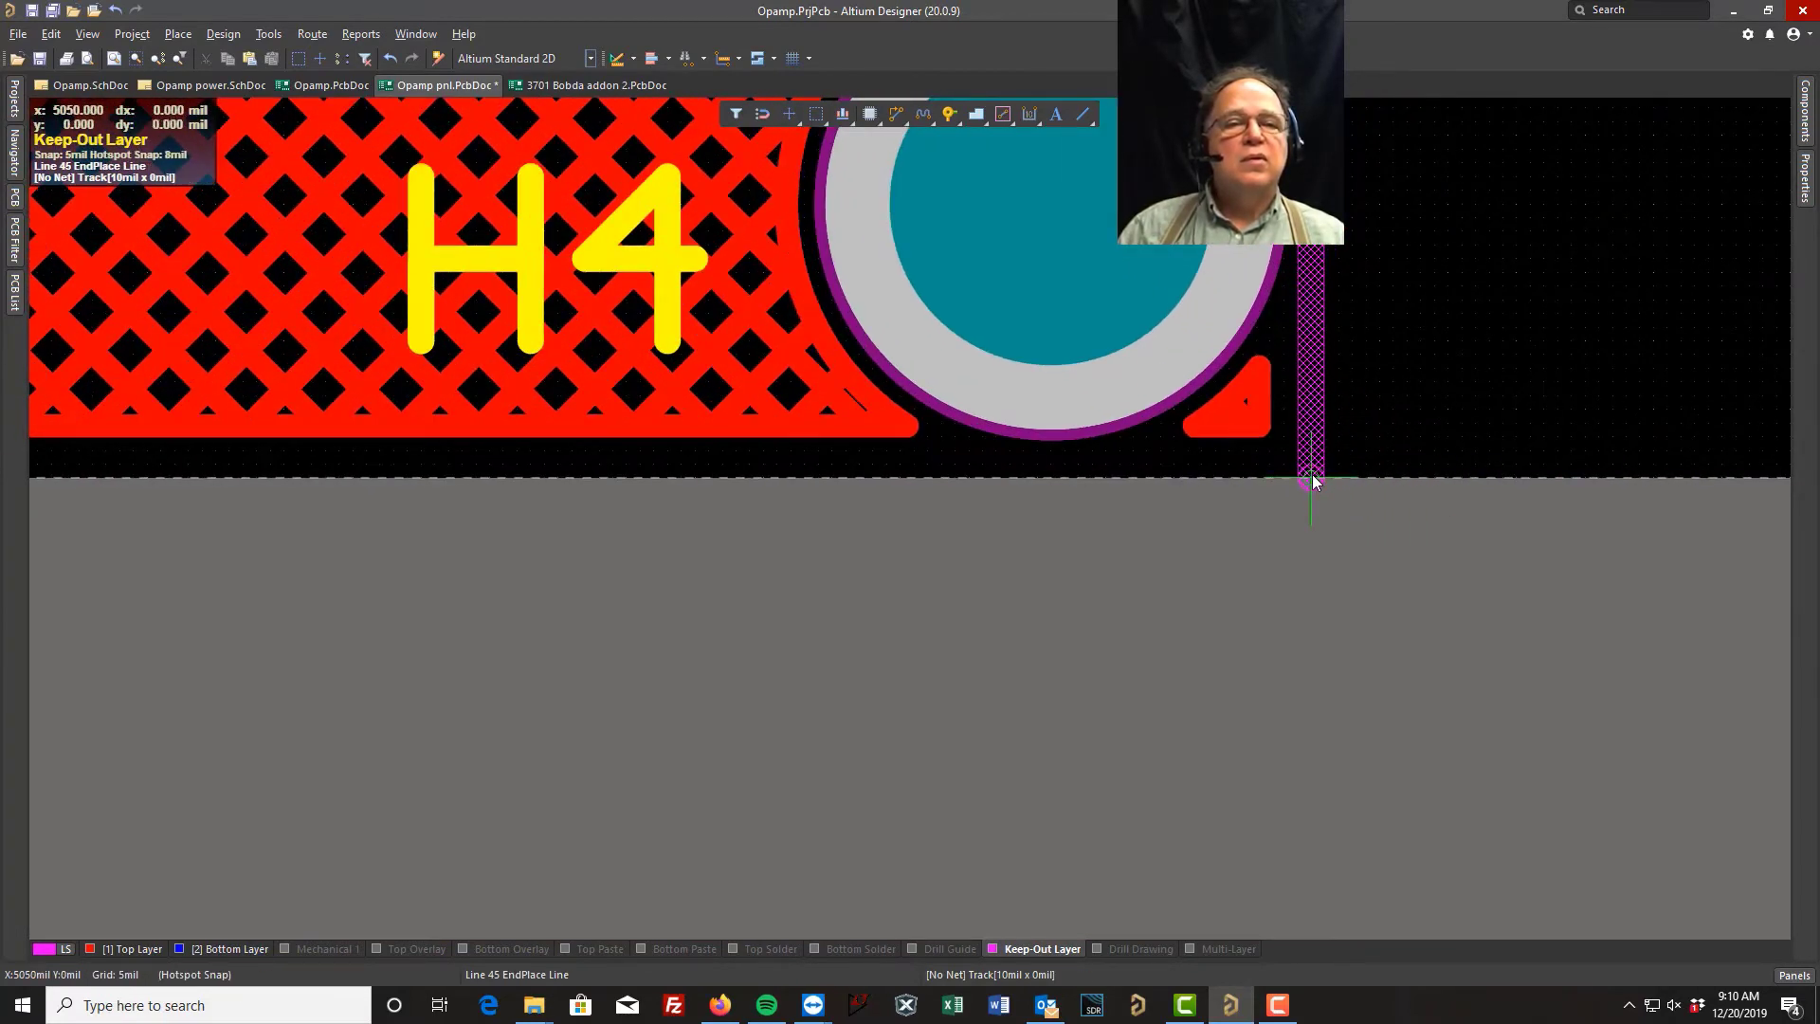
Step: Close the keepout outline along the panel's bottom edge back to the origin and finish placing tracks
ctrl+scroll(1316, 480, down, 3)
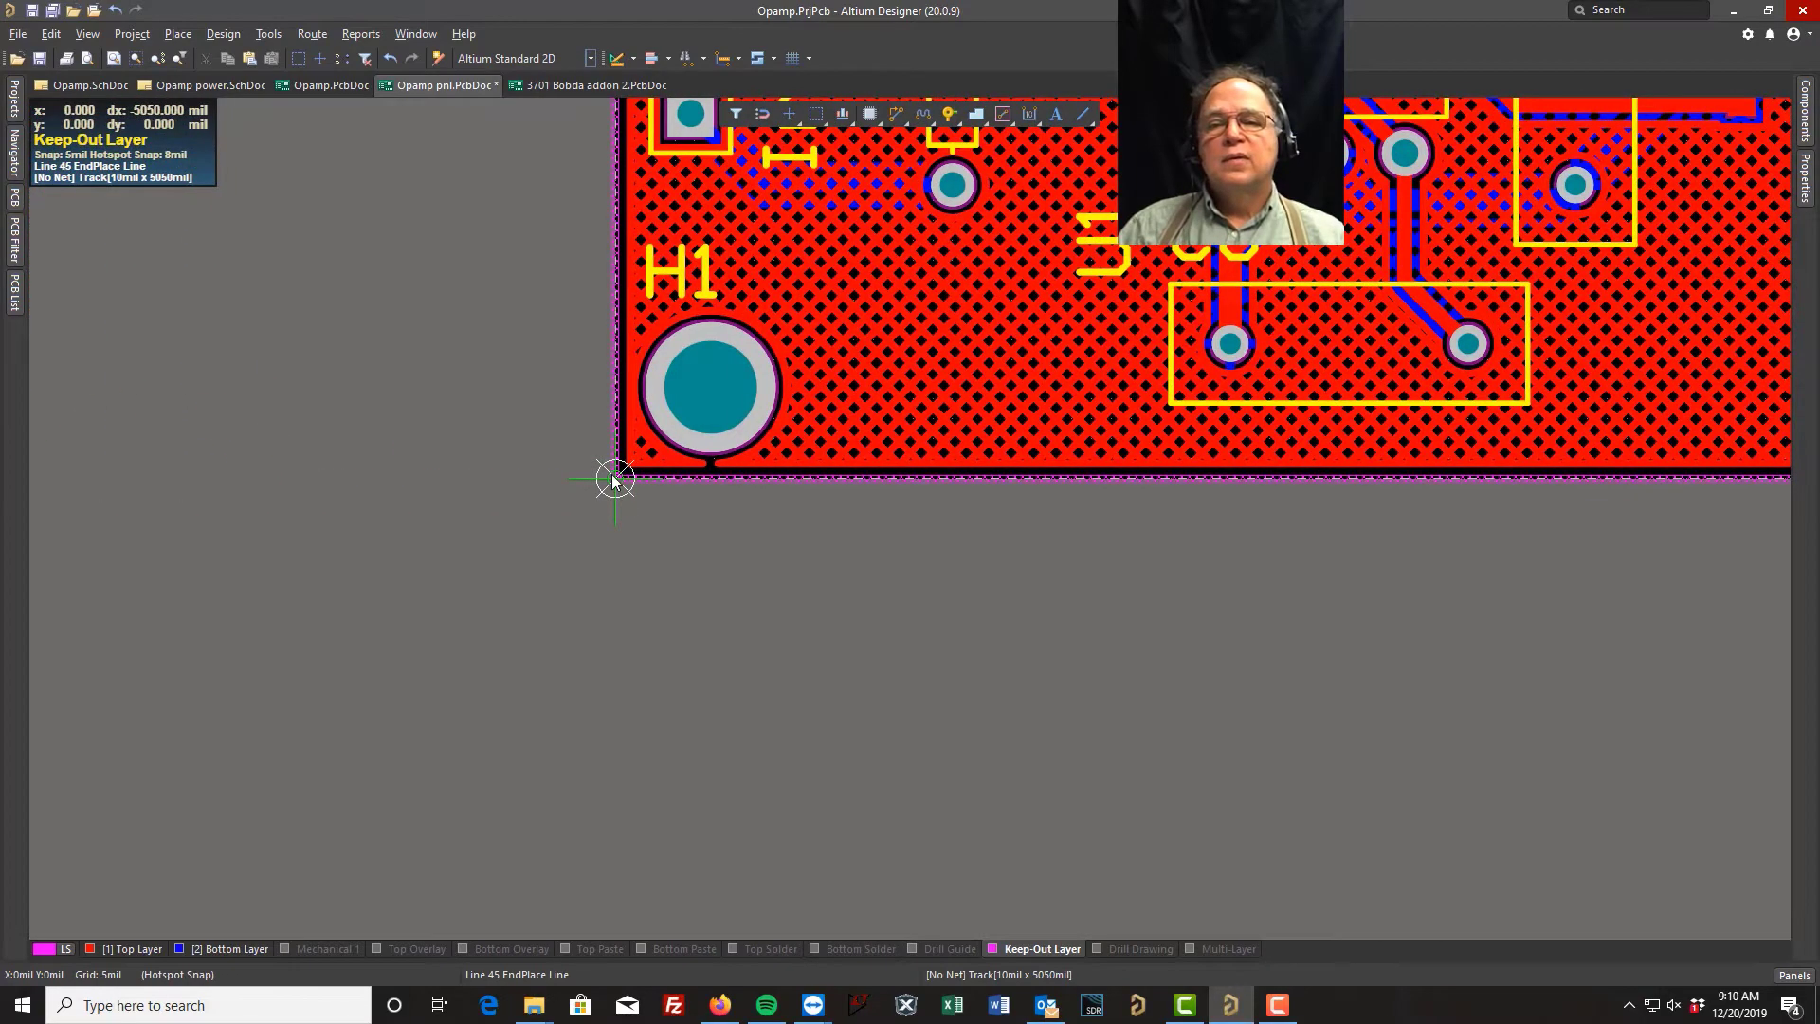
click(614, 477)
right_click(615, 477)
right_click(614, 476)
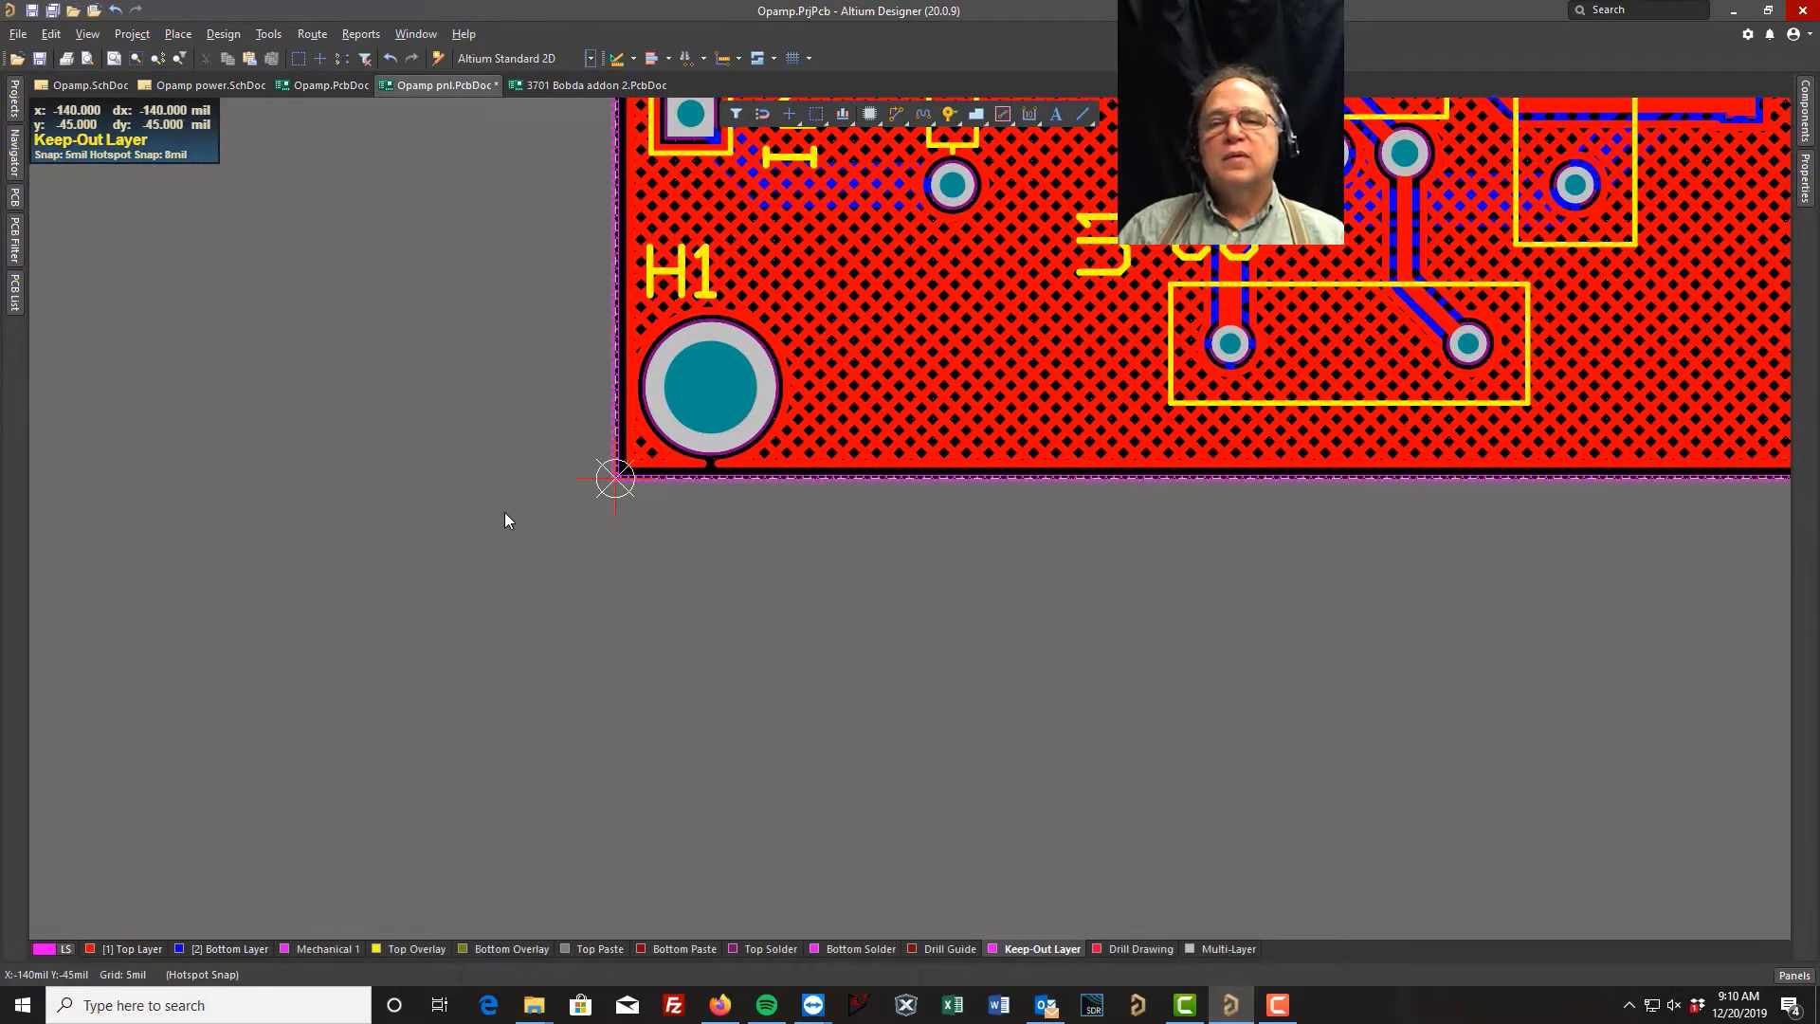
Step: Select all connected tracks of the keepout outline and define the board shape from the selected objects
click(612, 332)
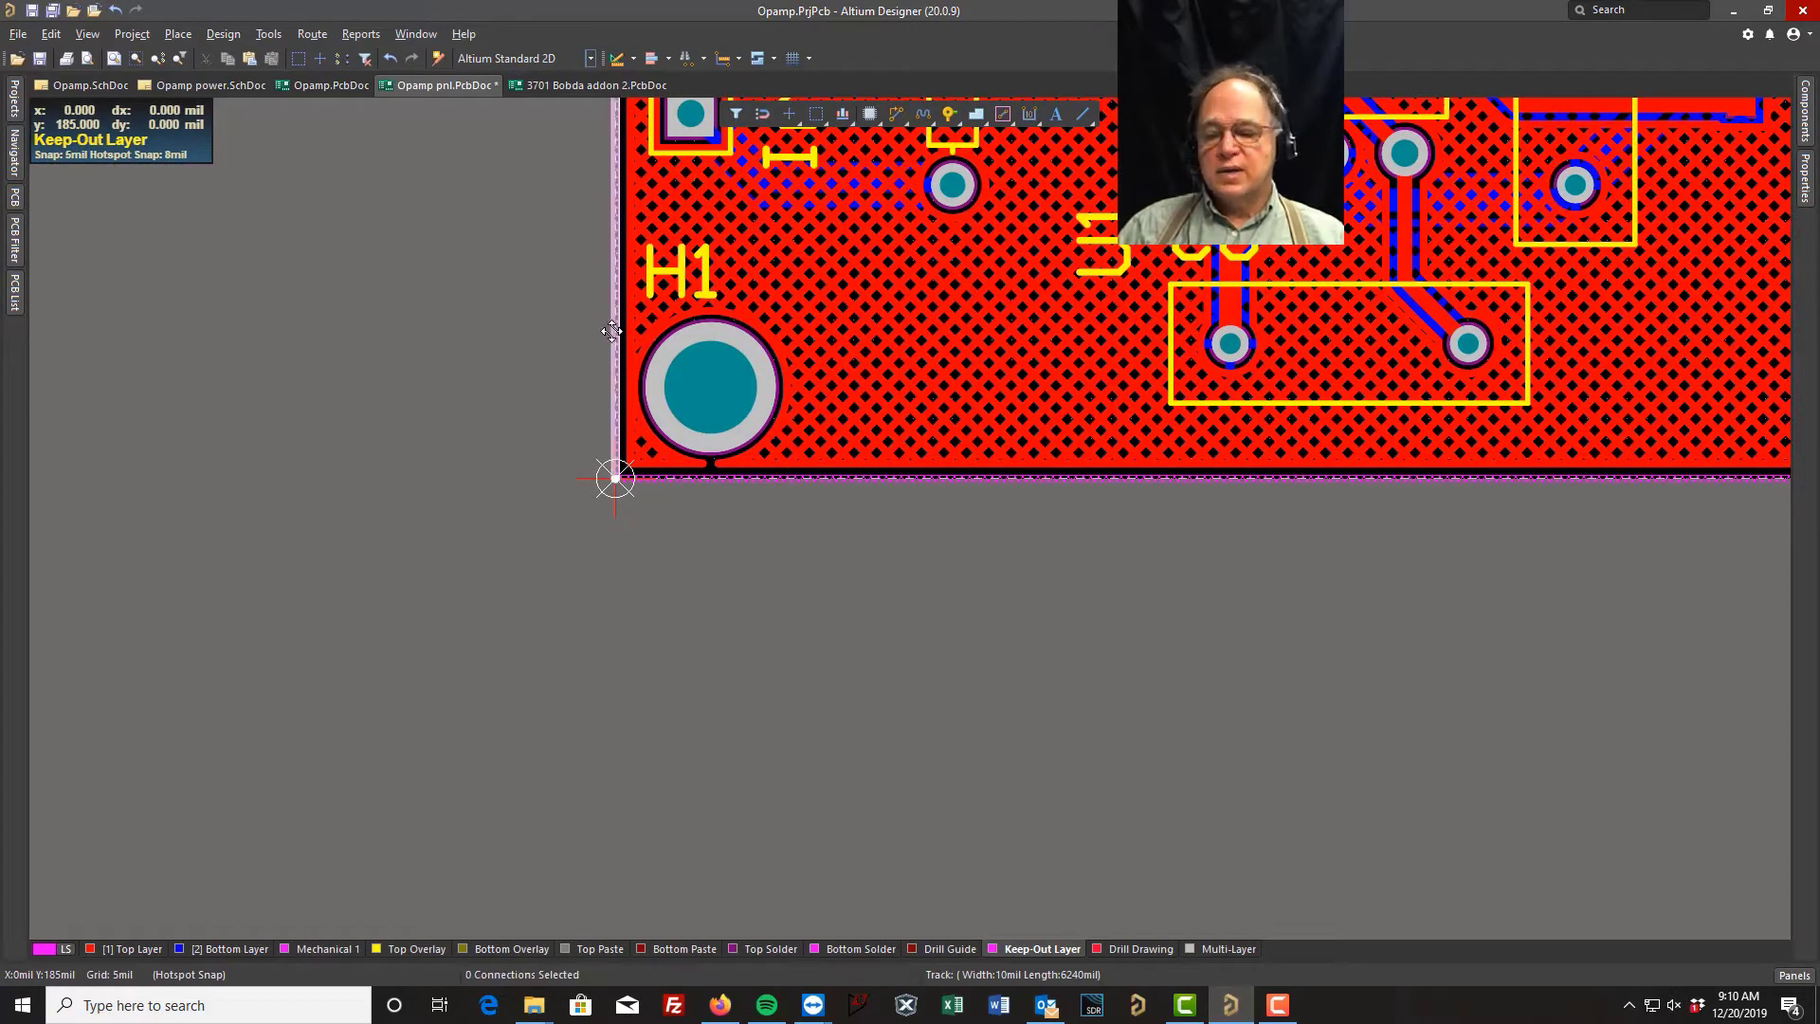
key(Tab)
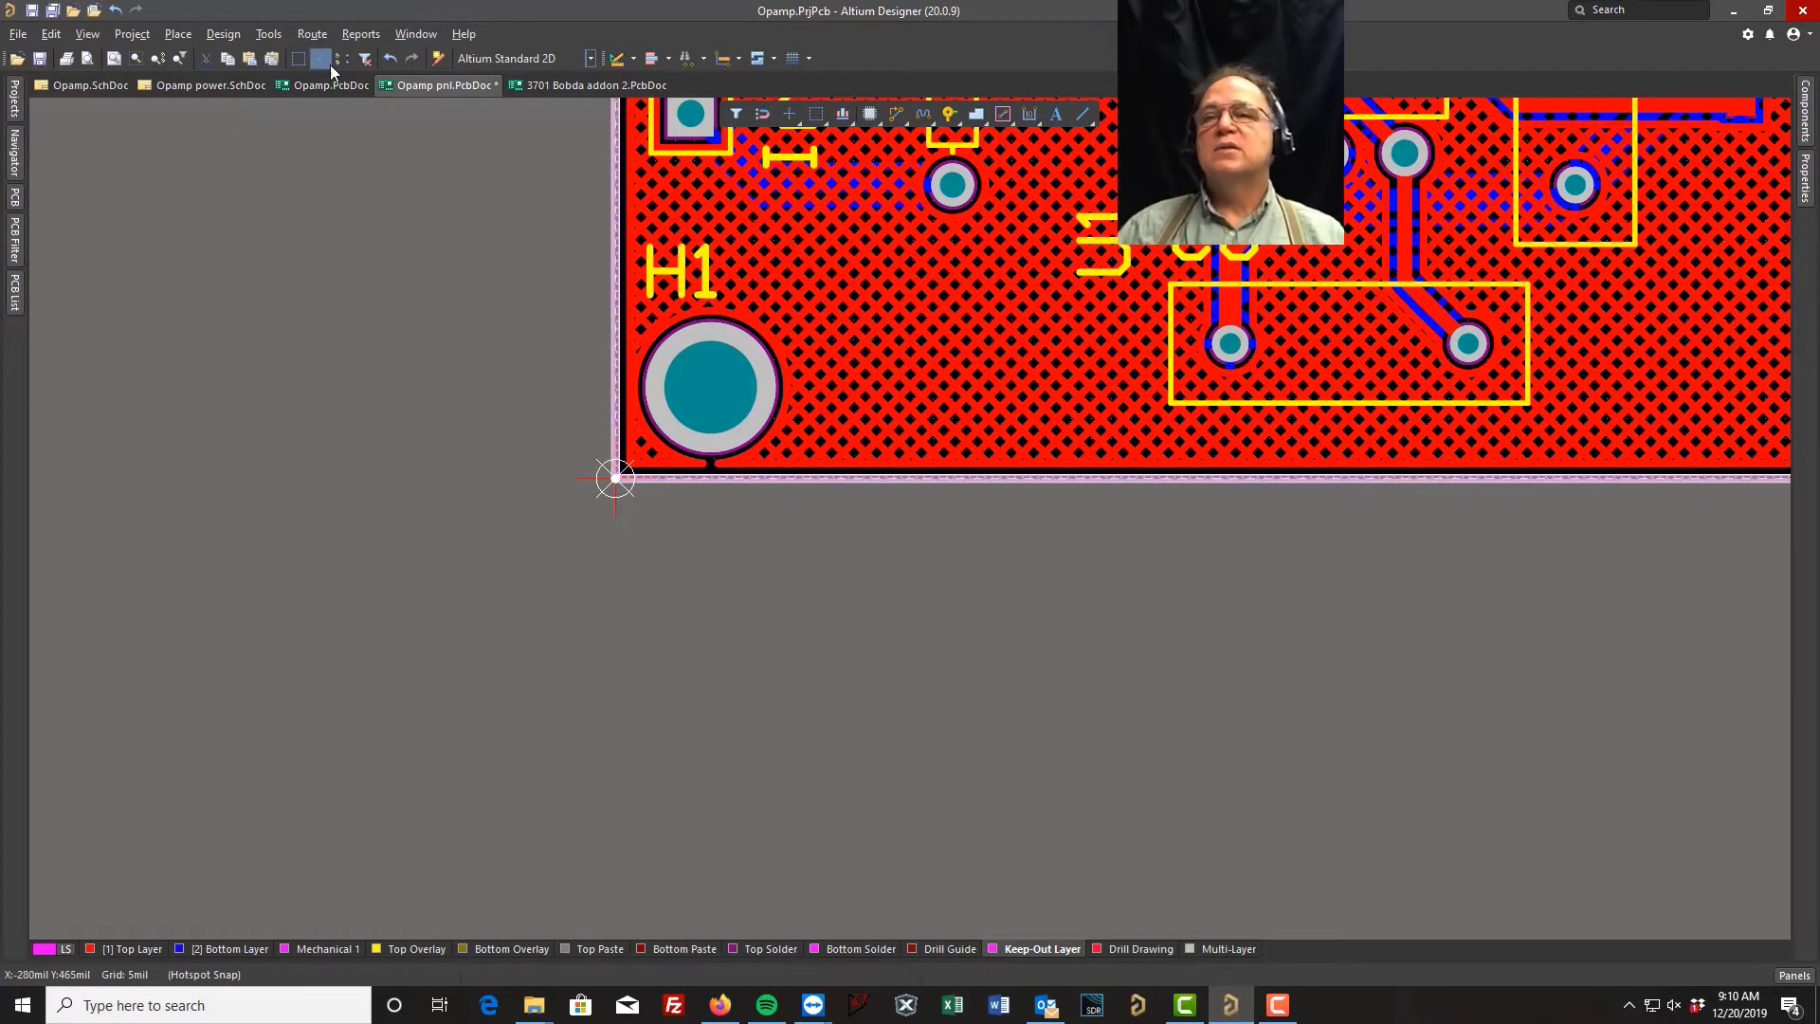
click(224, 34)
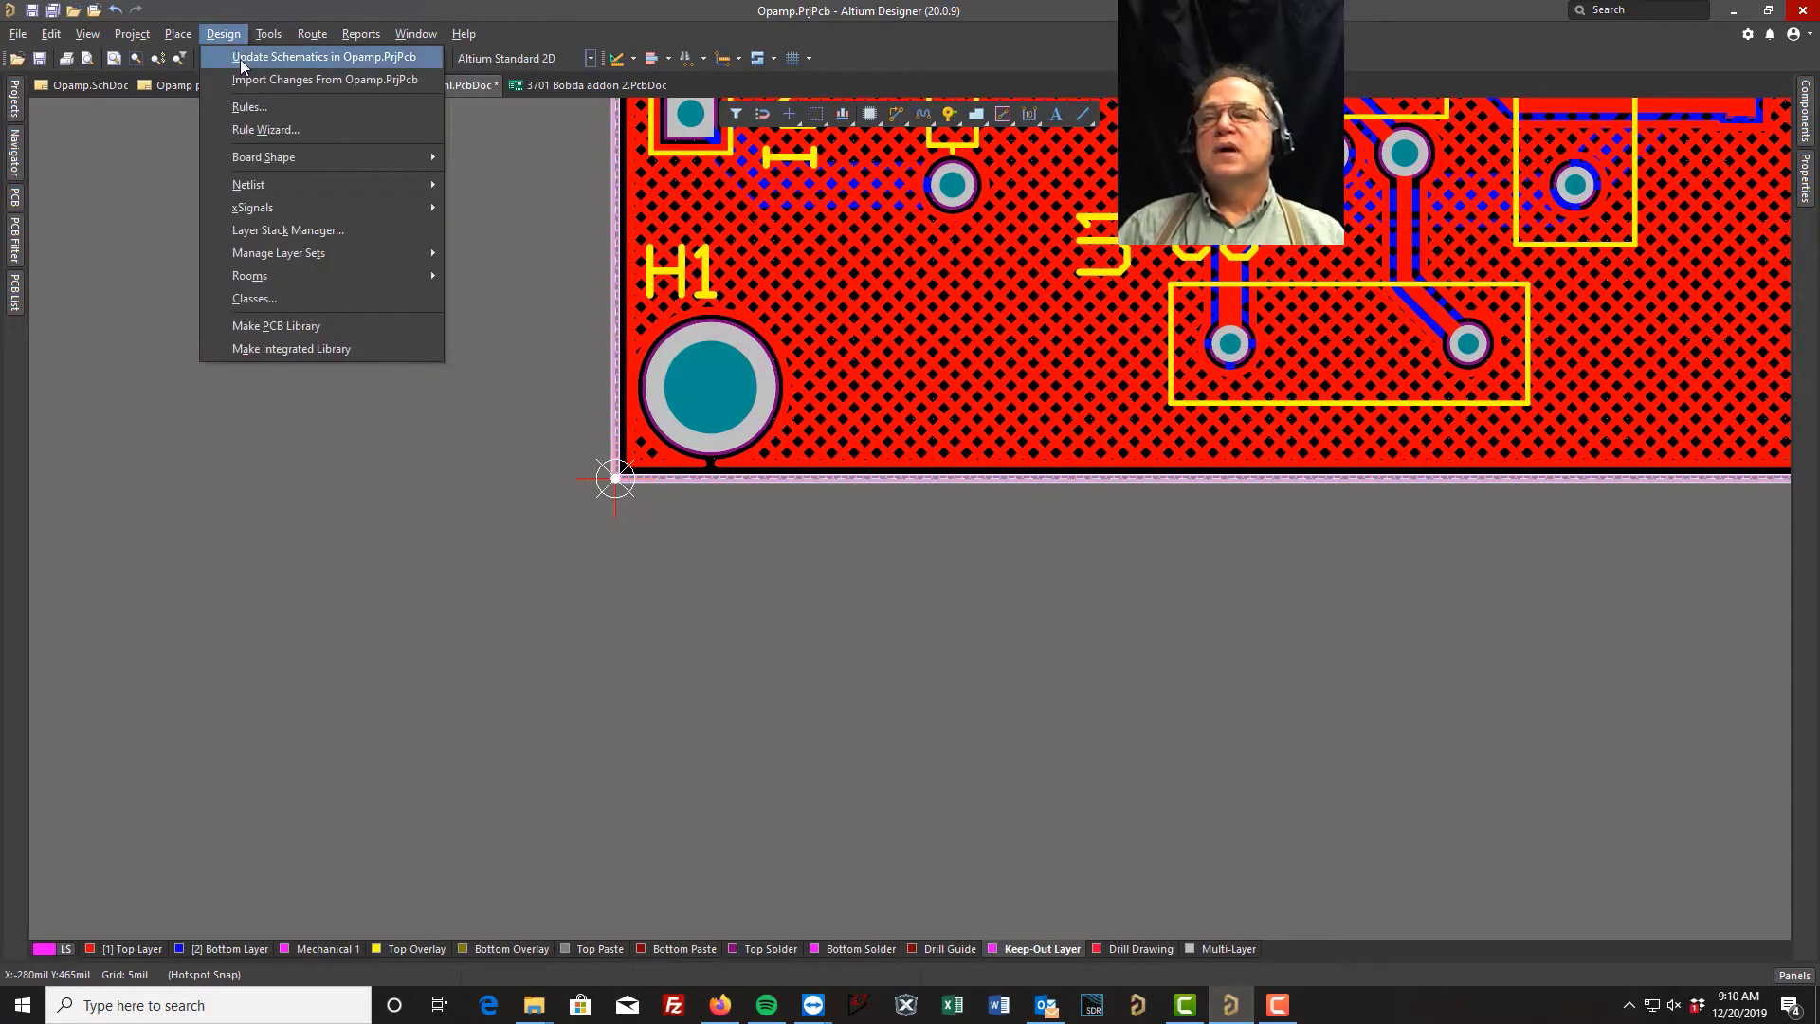
mouse_move(402, 161)
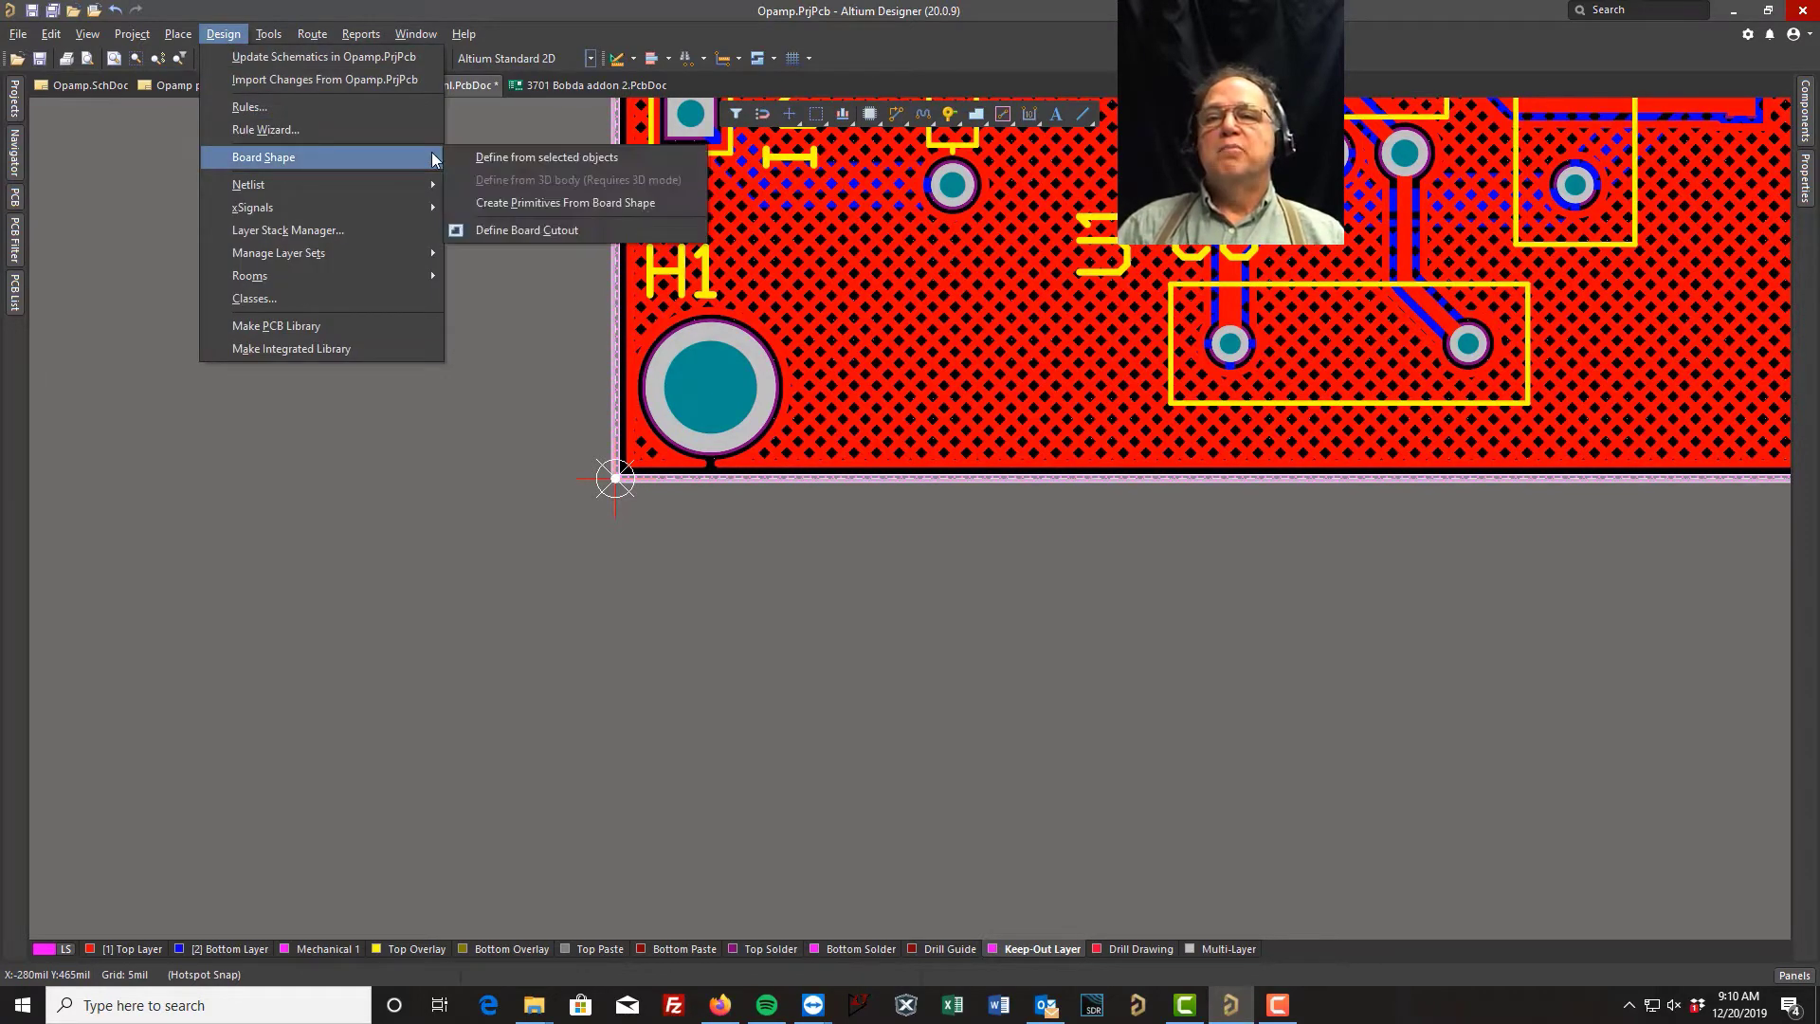
click(520, 158)
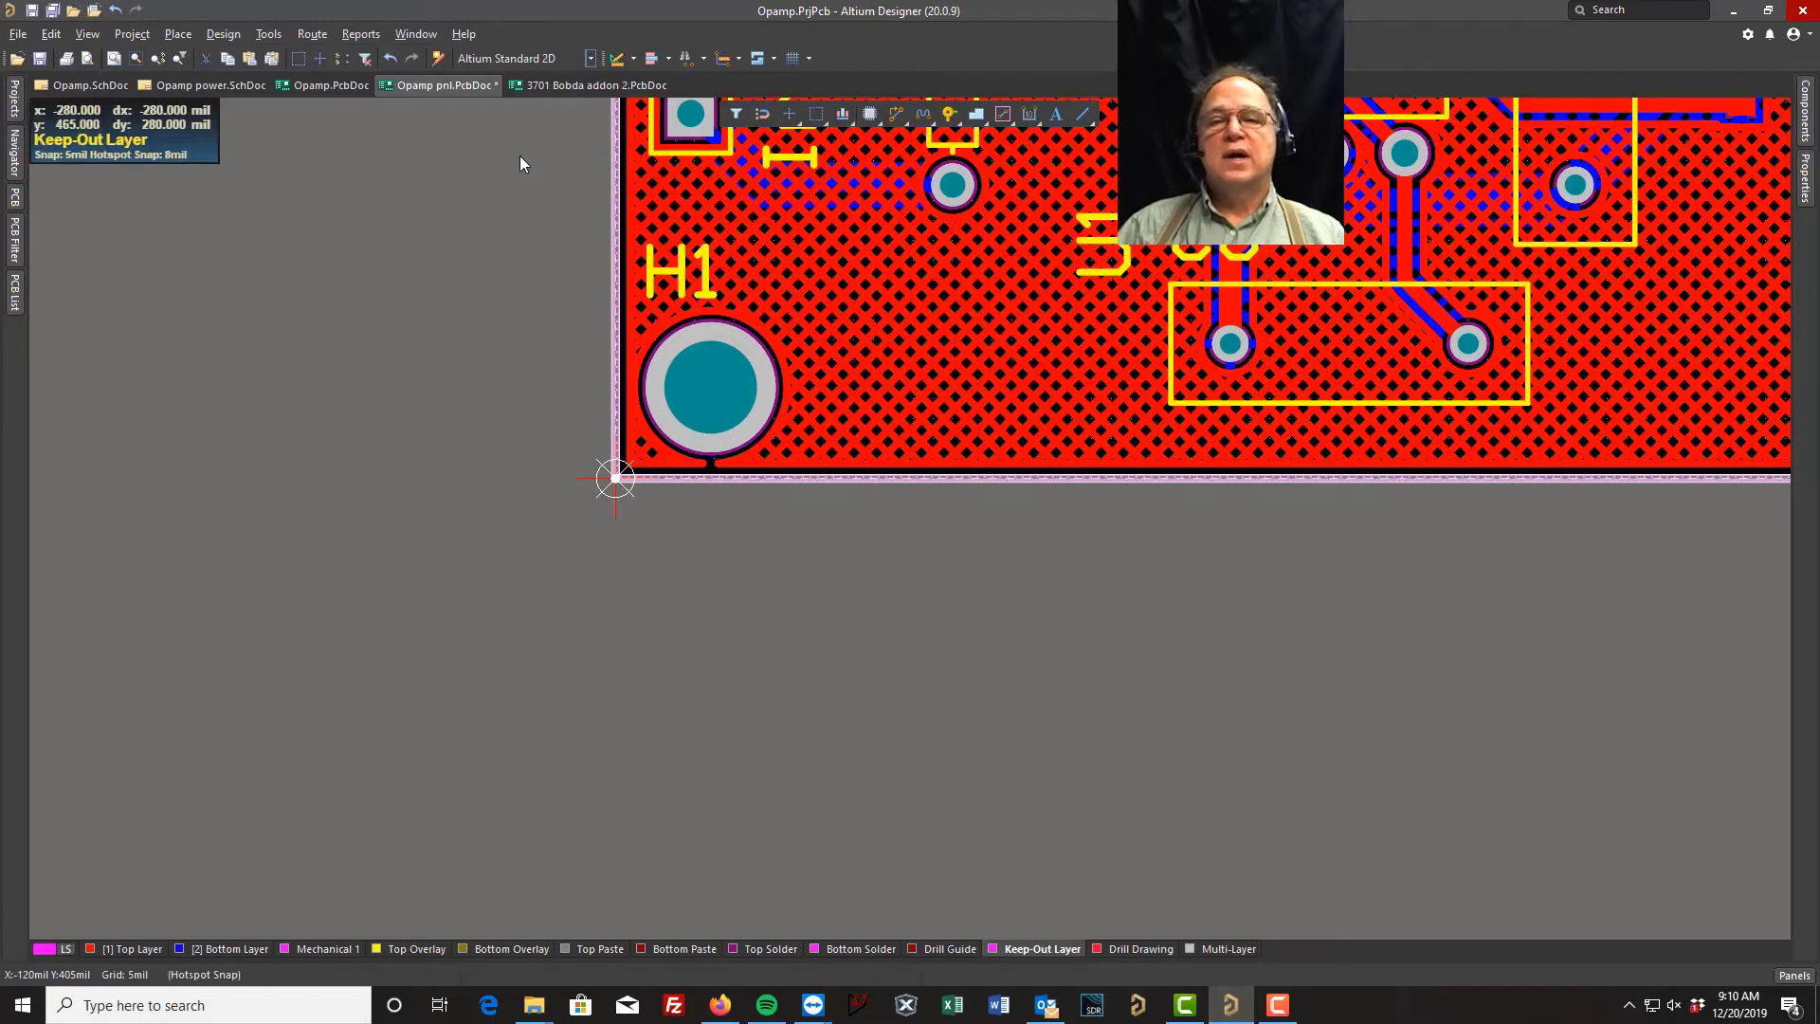
Step: Save the panel PCB document and clear the selection of the keepout outline
click(87, 34)
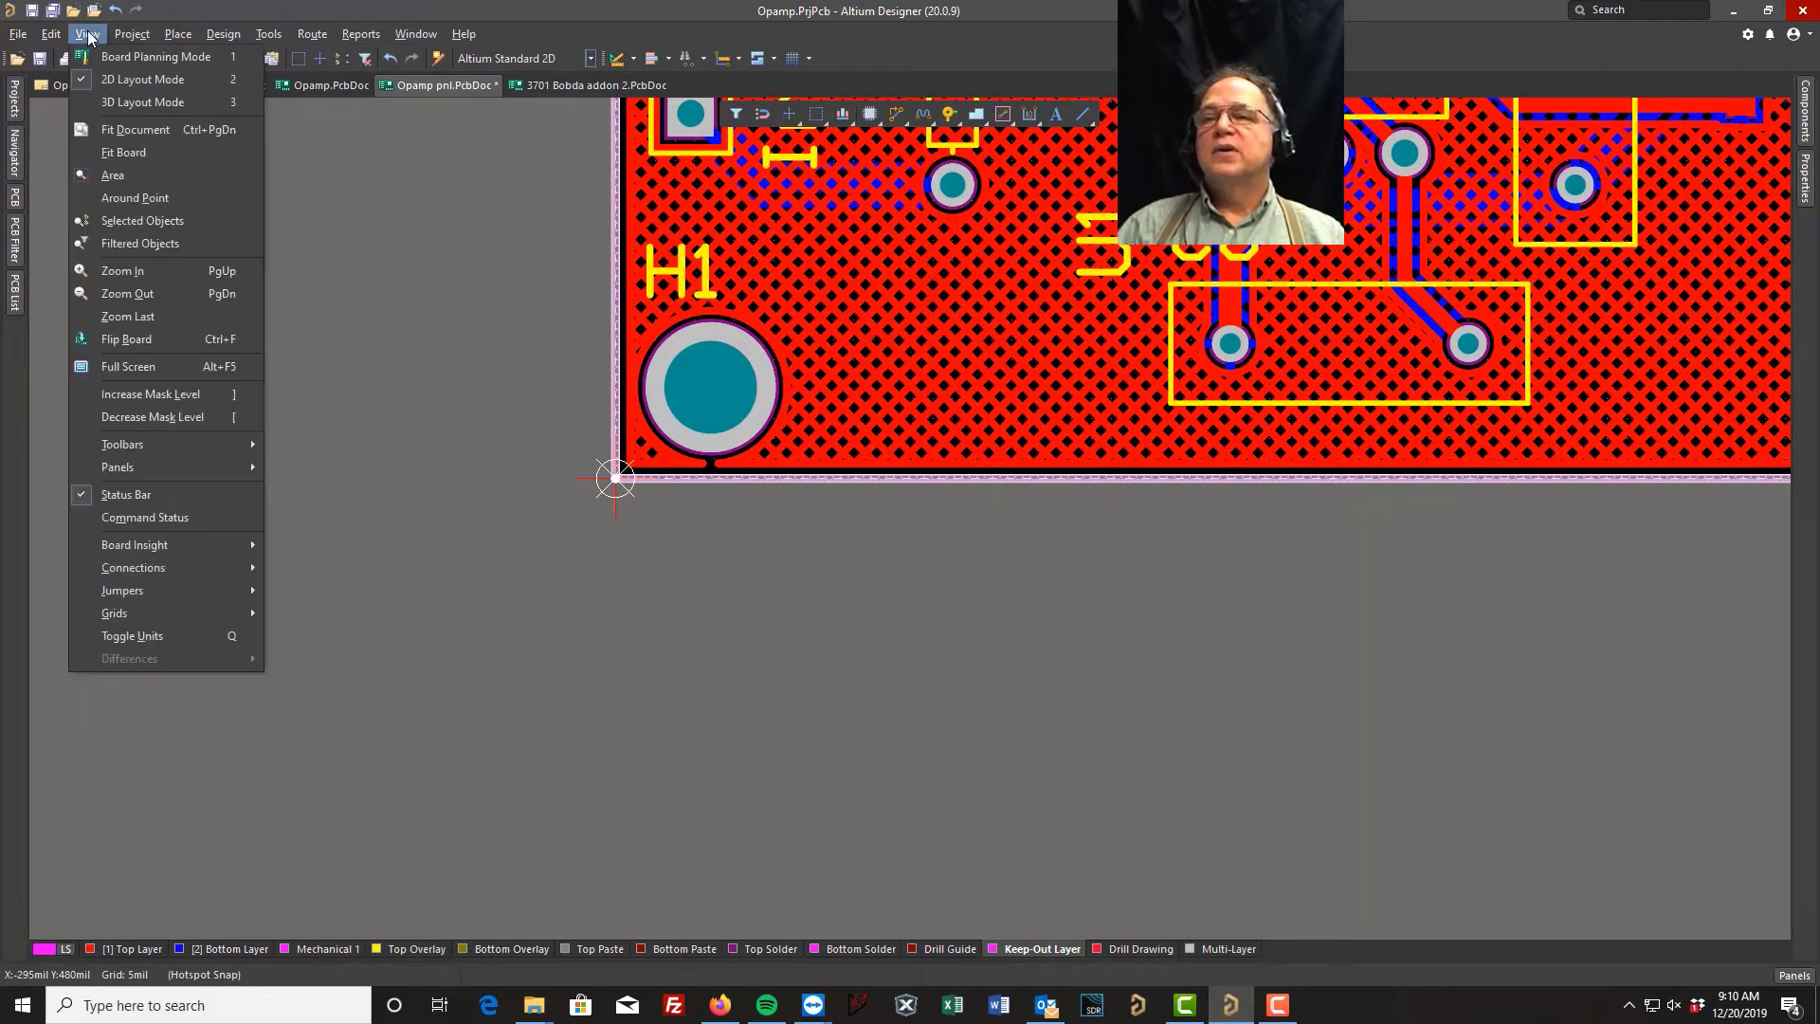
click(123, 153)
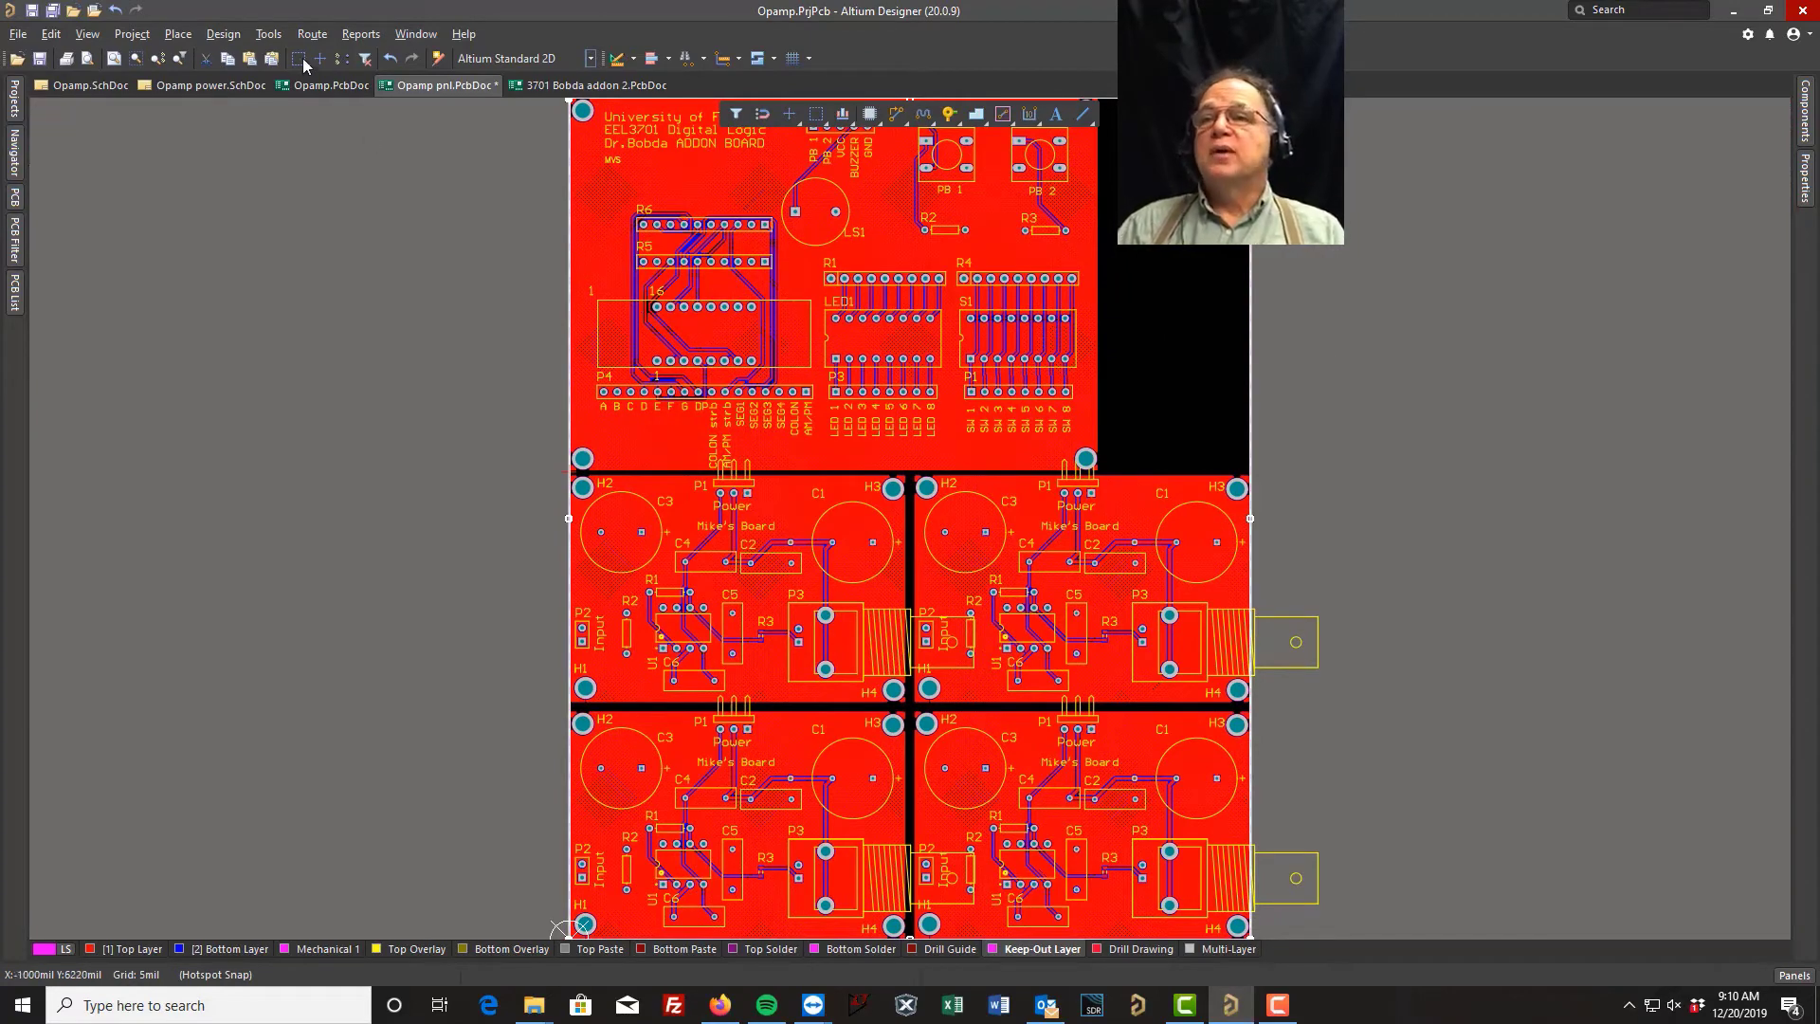
click(31, 13)
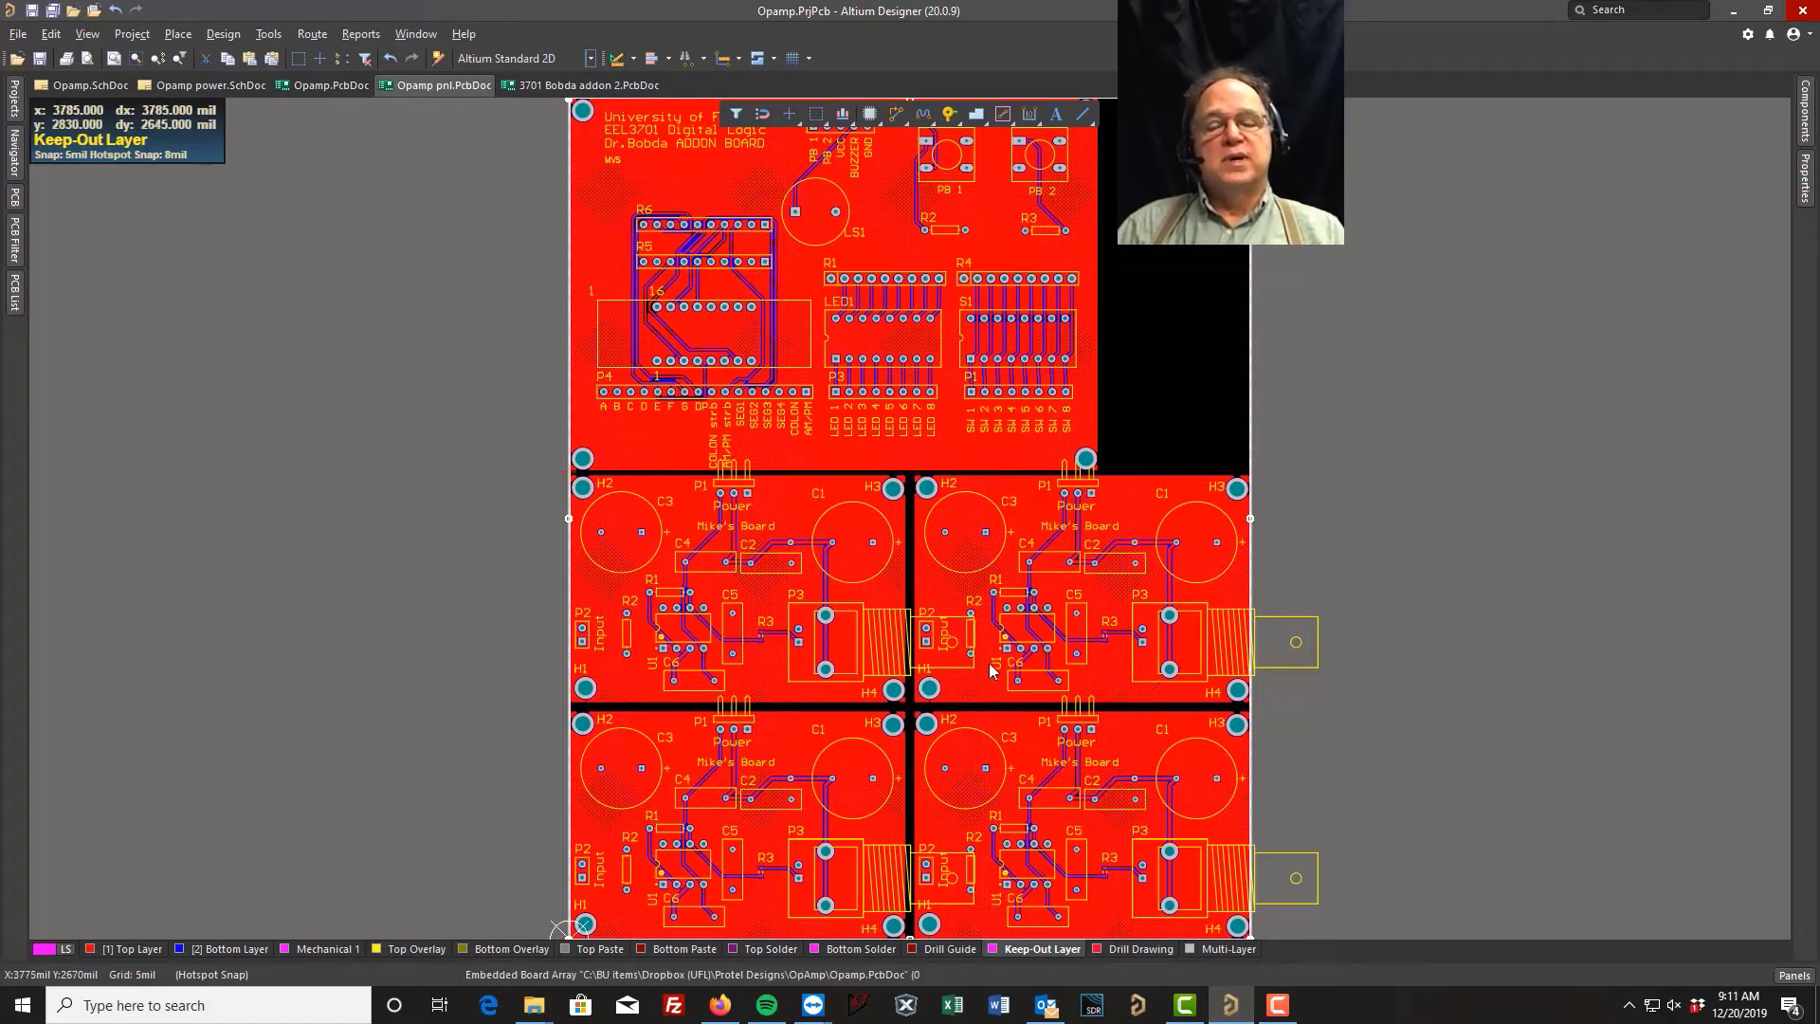
click(345, 407)
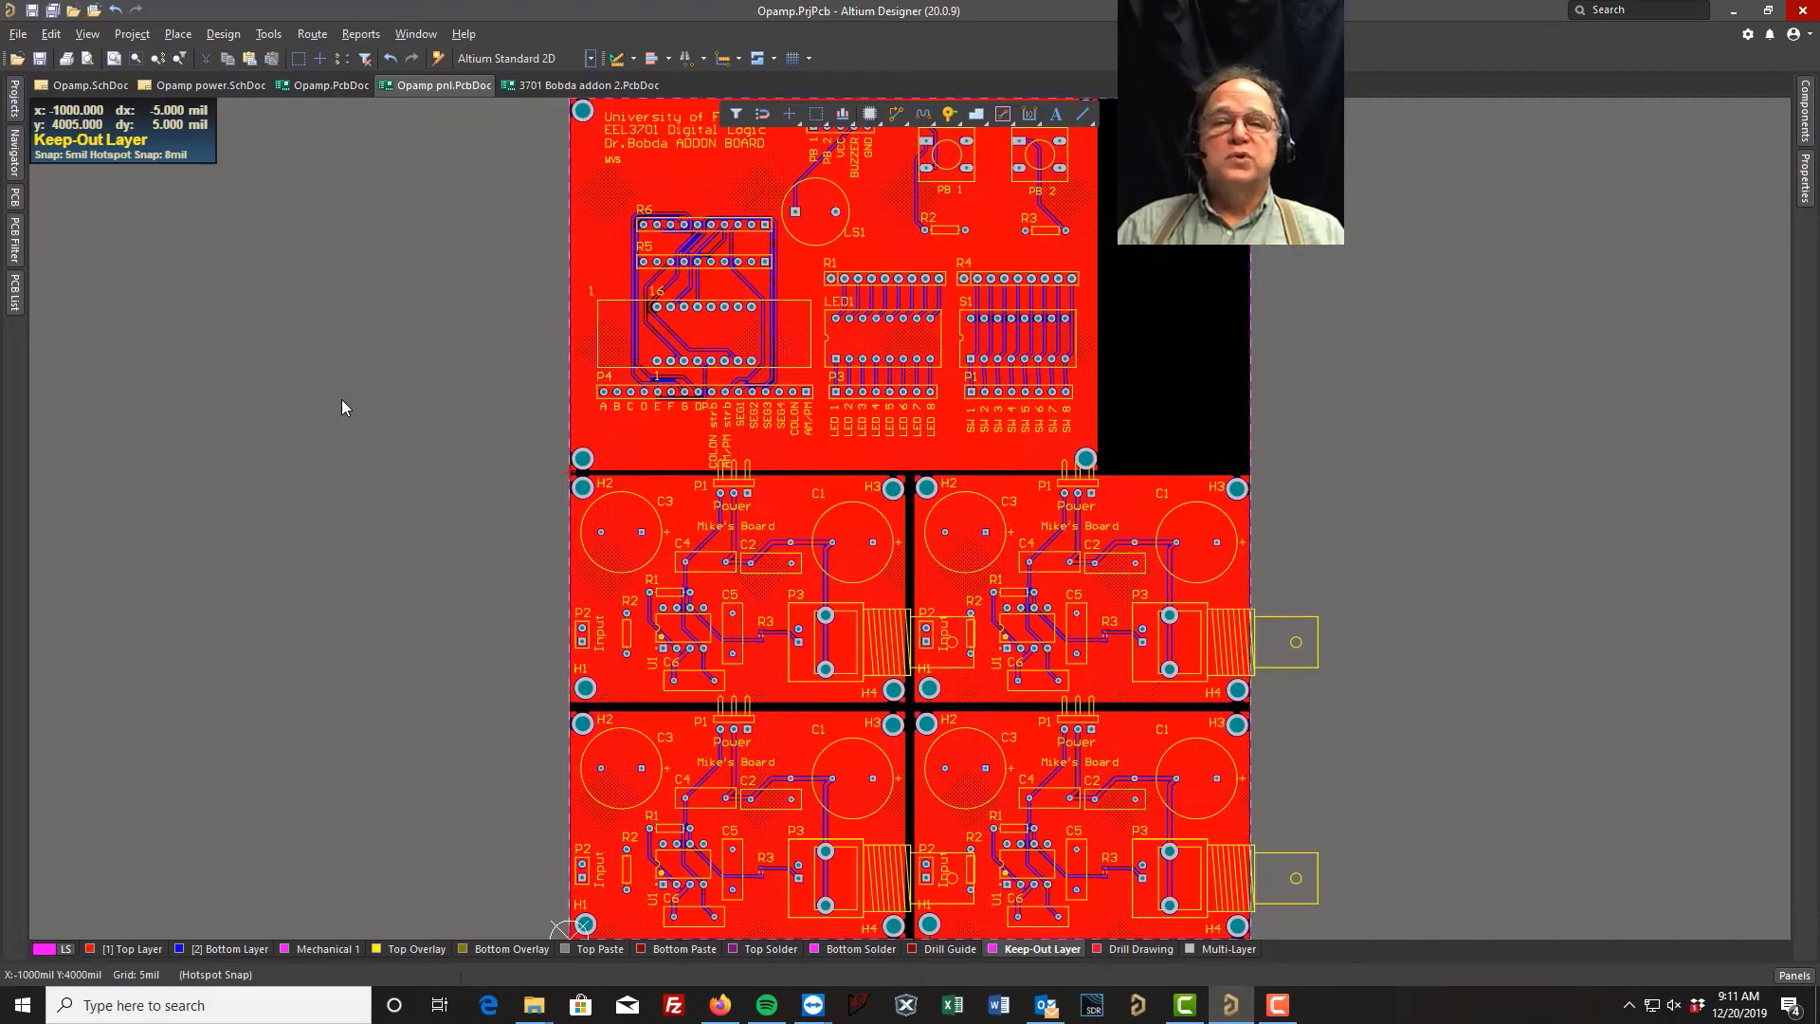